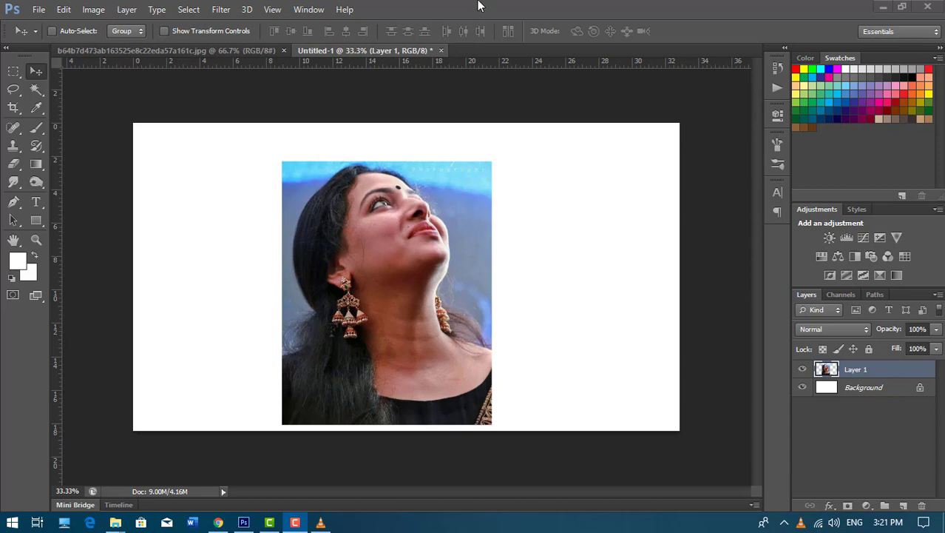
Zoom in and start a Pen path at the hair's edge, curving up its left side
{"action": "key", "text": "ctrl+plus"}
{"action": "key", "text": "ctrl+plus"}
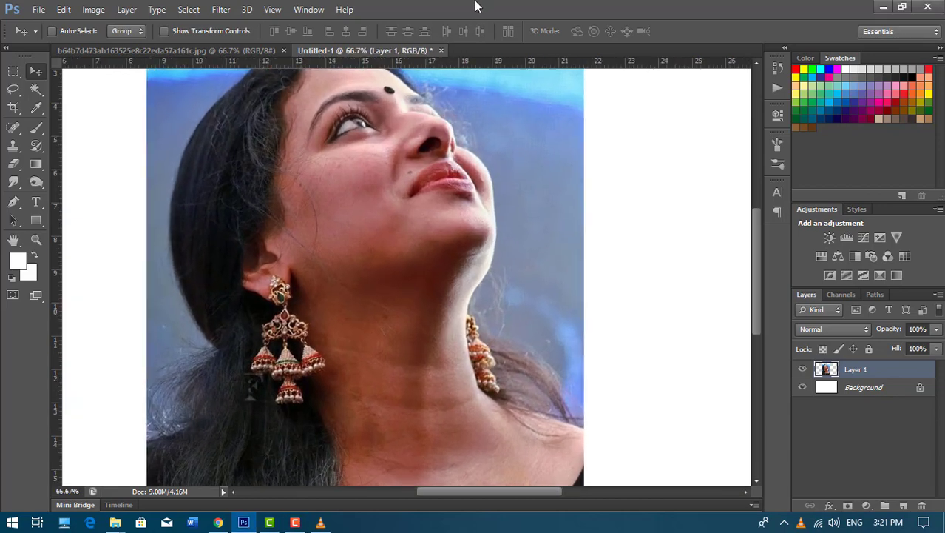
{"action": "key", "text": "ctrl+plus"}
{"action": "left_click_drag", "start_coordinate": [253, 344], "coordinate": [468, 187]}
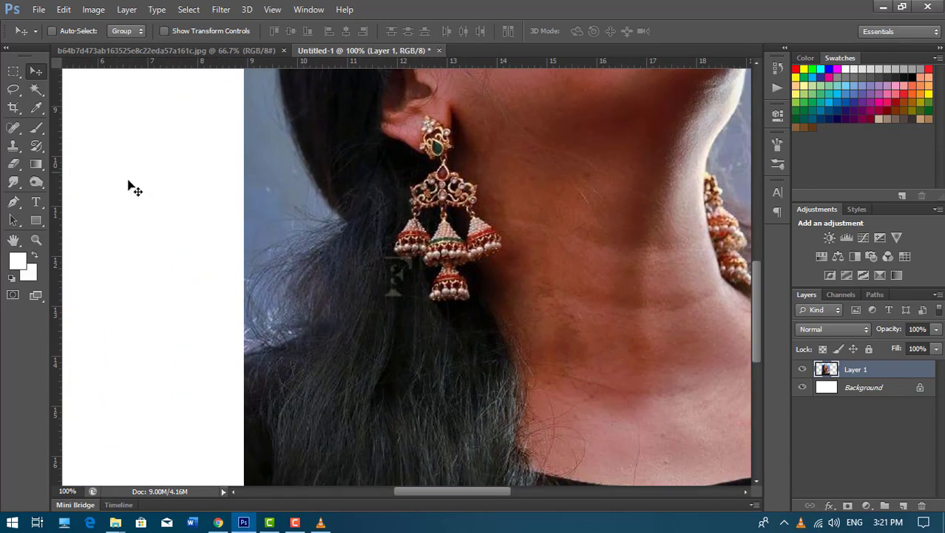
{"action": "left_click", "coordinate": [13, 201]}
{"action": "left_click_drag", "start_coordinate": [315, 199], "coordinate": [263, 401]}
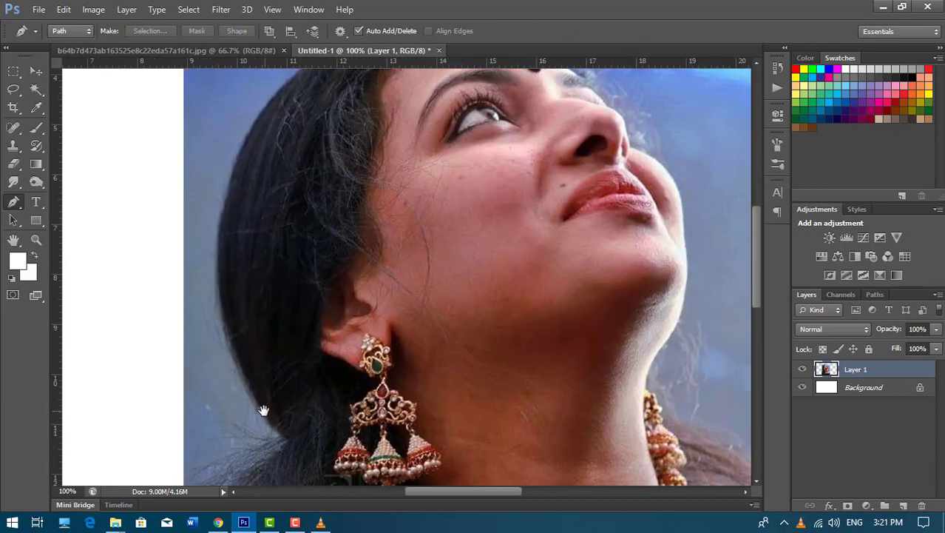
{"action": "left_click", "coordinate": [282, 437]}
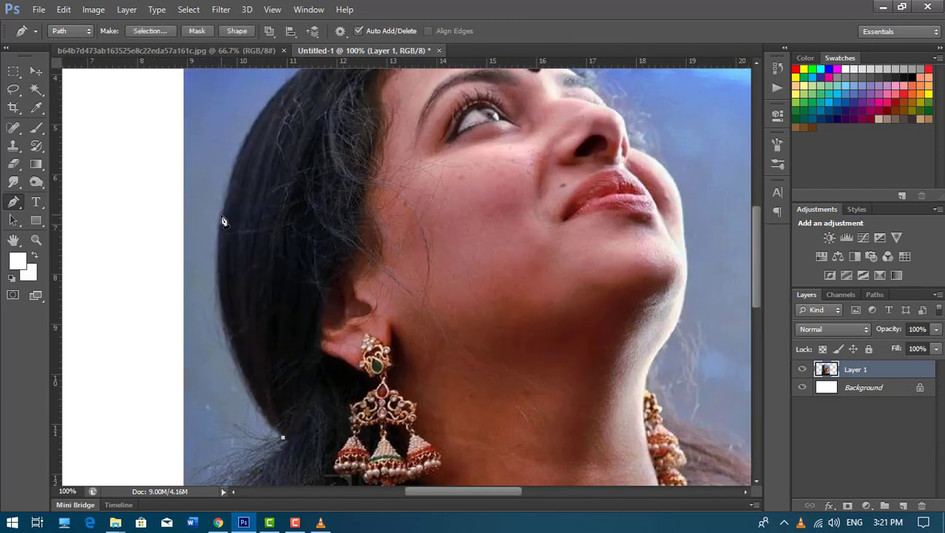
{"action": "left_click_drag", "start_coordinate": [222, 216], "coordinate": [244, 101]}
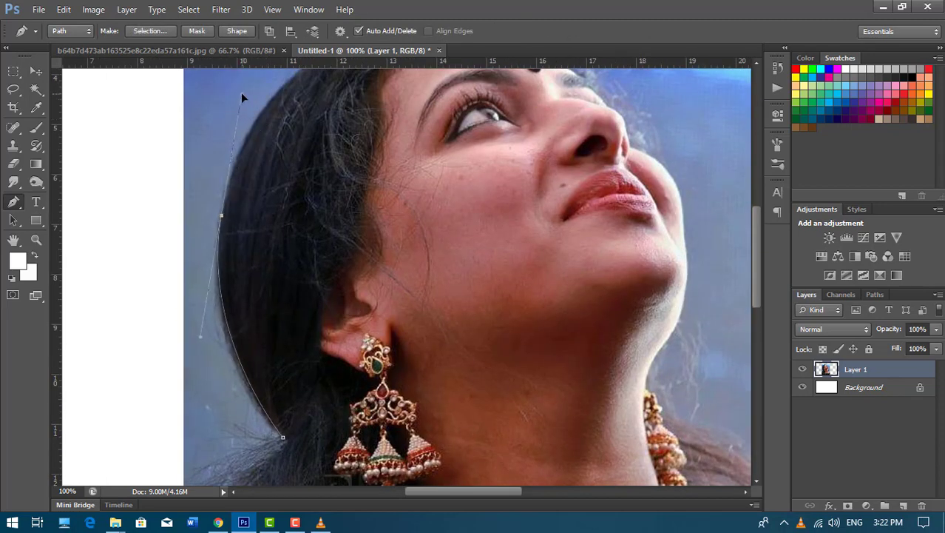
{"action": "left_click_drag", "start_coordinate": [282, 126], "coordinate": [249, 254]}
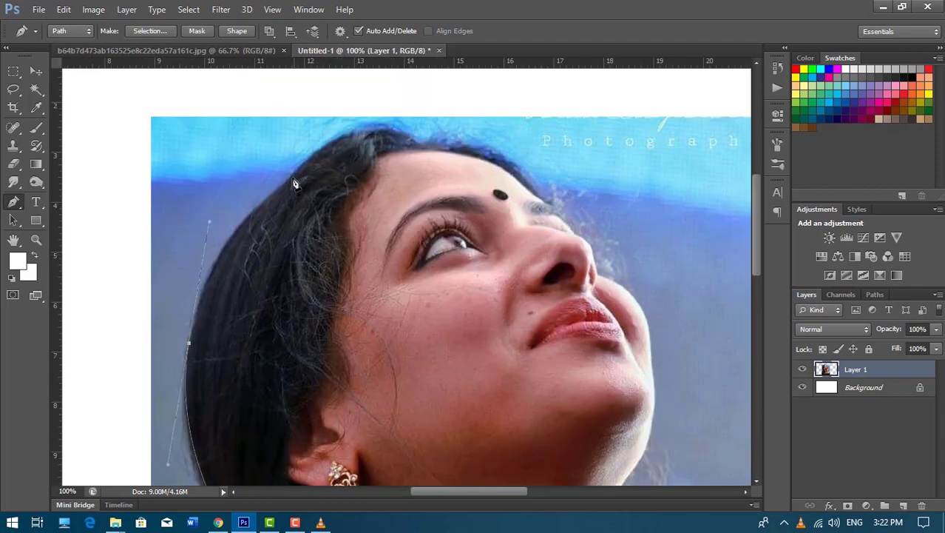
Curve the path over the top of the hair and along the hairline
{"action": "left_click_drag", "start_coordinate": [287, 182], "coordinate": [307, 161]}
{"action": "left_click_drag", "start_coordinate": [404, 135], "coordinate": [451, 157]}
{"action": "left_click", "coordinate": [426, 147], "text": "alt"}
{"action": "left_click_drag", "start_coordinate": [501, 158], "coordinate": [564, 197]}
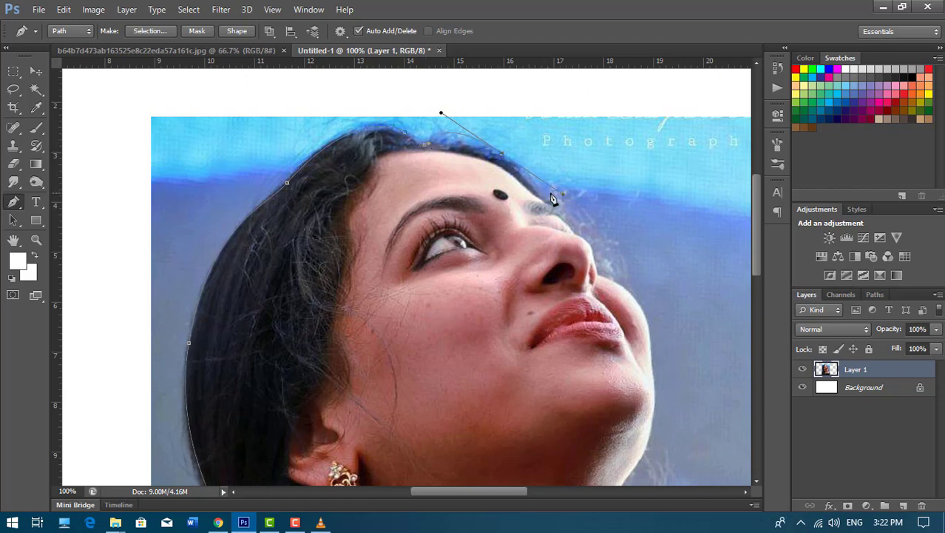
{"action": "left_click", "coordinate": [502, 156], "text": "alt"}
{"action": "key", "text": "Escape"}
Trace the path from the brow down the nose bridge, around the nose tip toward the lips
{"action": "key", "text": "ctrl+plus"}
{"action": "key", "text": "ctrl+plus"}
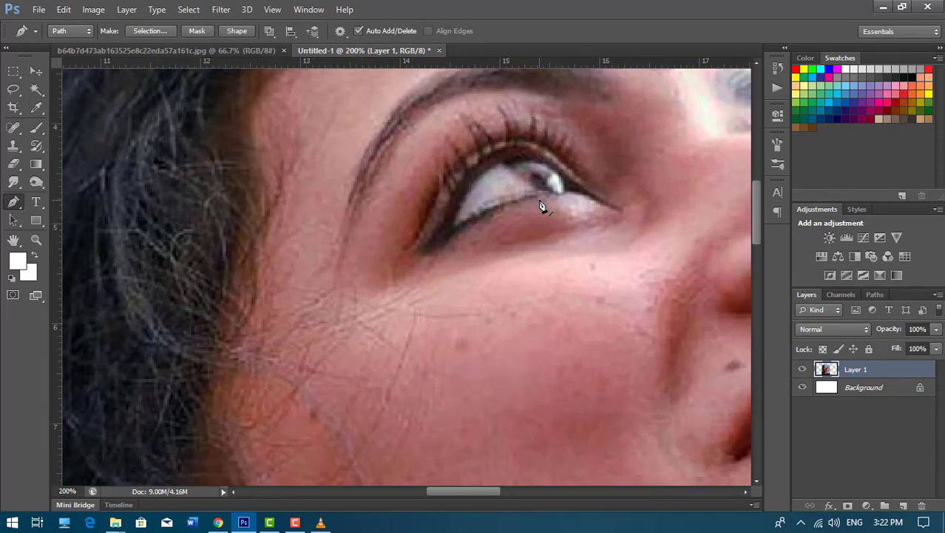
{"action": "left_click_drag", "start_coordinate": [548, 196], "coordinate": [74, 329]}
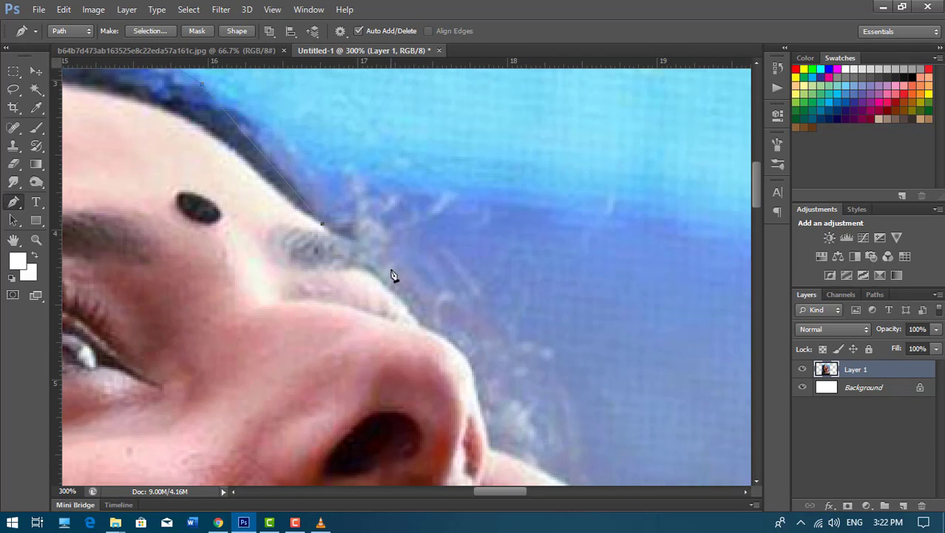
{"action": "left_click_drag", "start_coordinate": [406, 294], "coordinate": [416, 317]}
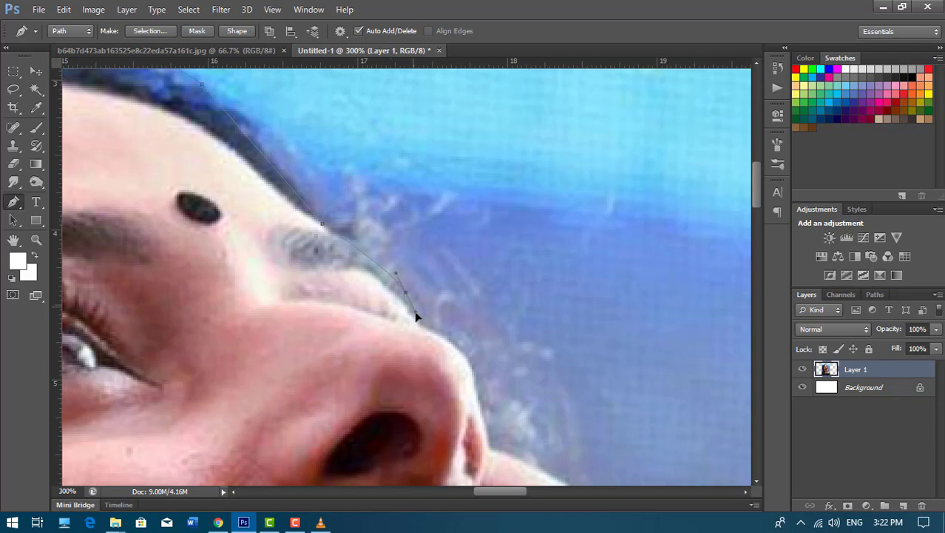
{"action": "left_click", "coordinate": [444, 338]}
{"action": "left_click_drag", "start_coordinate": [472, 379], "coordinate": [472, 407]}
{"action": "scroll", "coordinate": [480, 387], "scroll_direction": "down", "scroll_amount": 3}
{"action": "scroll", "coordinate": [480, 387], "scroll_direction": "right", "scroll_amount": 2}
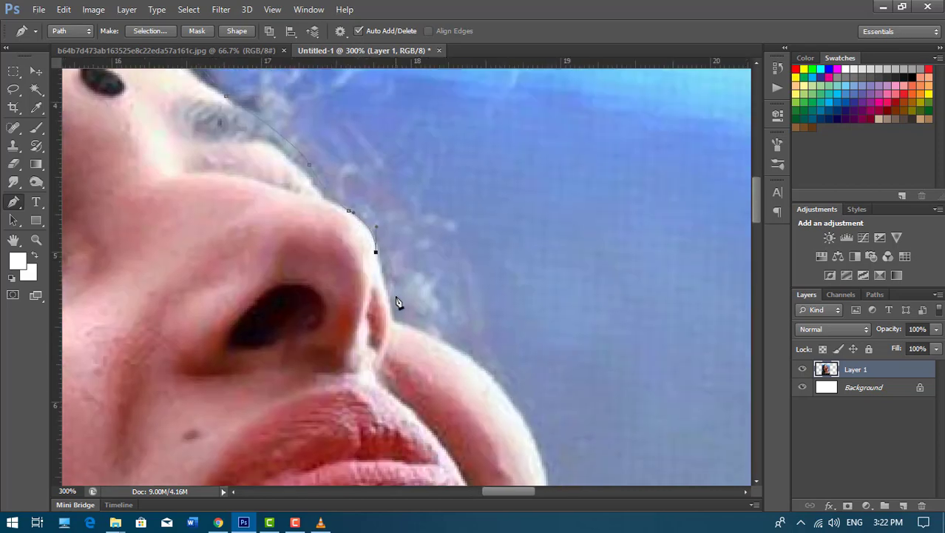
{"action": "left_click_drag", "start_coordinate": [395, 313], "coordinate": [392, 325]}
{"action": "left_click_drag", "start_coordinate": [496, 376], "coordinate": [516, 408]}
{"action": "scroll", "coordinate": [516, 408], "scroll_direction": "down", "scroll_amount": 3}
{"action": "scroll", "coordinate": [516, 408], "scroll_direction": "right", "scroll_amount": 3}
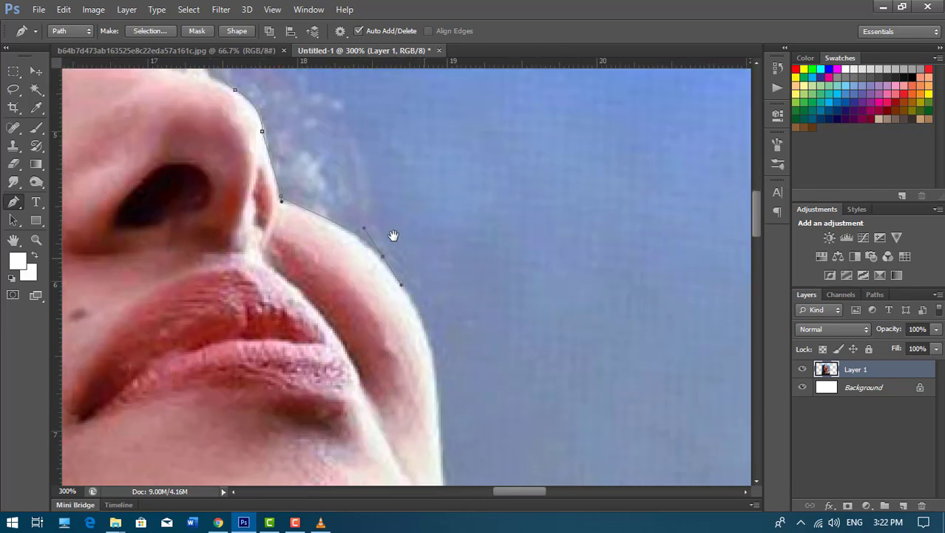
{"action": "scroll", "coordinate": [392, 236], "scroll_direction": "down", "scroll_amount": 1}
{"action": "scroll", "coordinate": [392, 237], "scroll_direction": "right", "scroll_amount": 1}
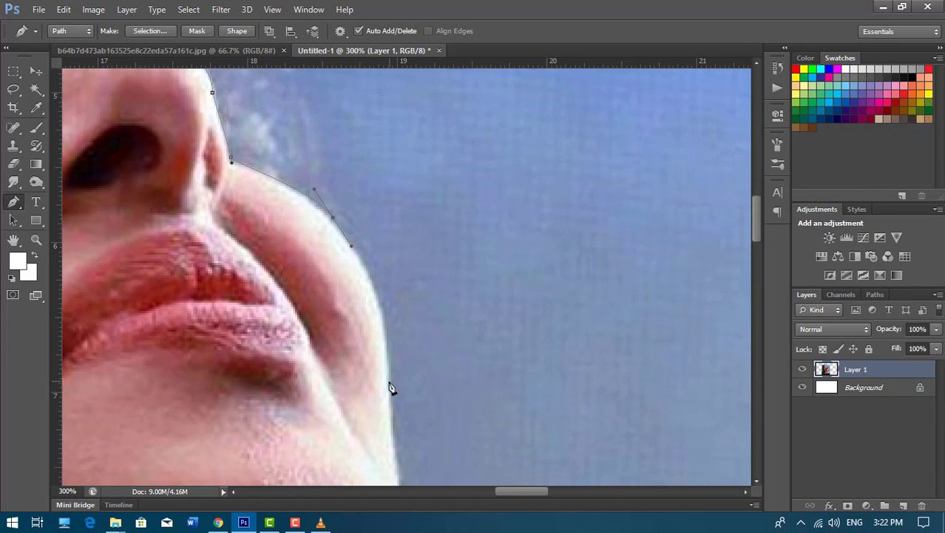
Extend the path past the lips, along the chin and down the neck
{"action": "mouse_move", "coordinate": [389, 385]}
{"action": "left_mouse_down"}
{"action": "mouse_move", "coordinate": [385, 477]}
{"action": "mouse_move", "coordinate": [399, 422]}
{"action": "mouse_move", "coordinate": [392, 409]}
{"action": "left_mouse_up"}
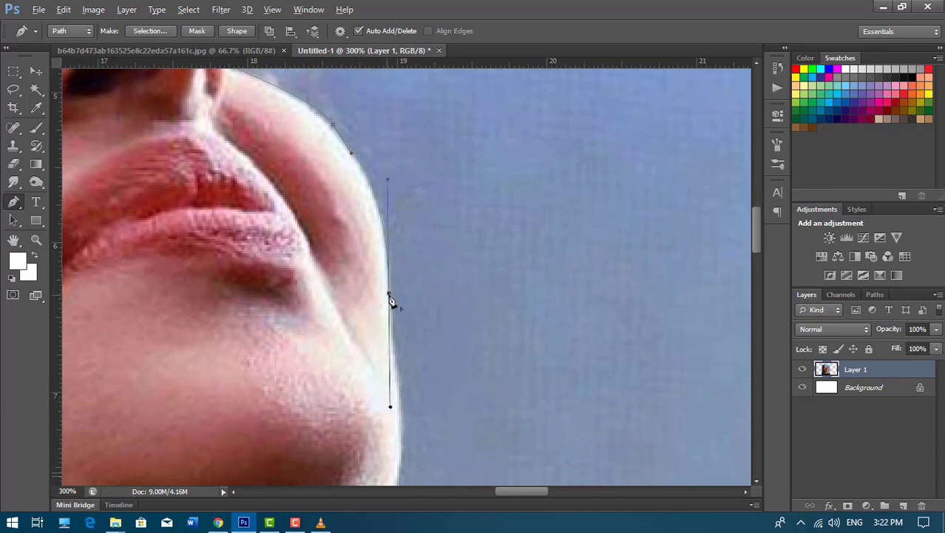
{"action": "left_click", "coordinate": [391, 296], "text": "alt"}
{"action": "scroll", "coordinate": [400, 318], "scroll_direction": "down", "scroll_amount": 2}
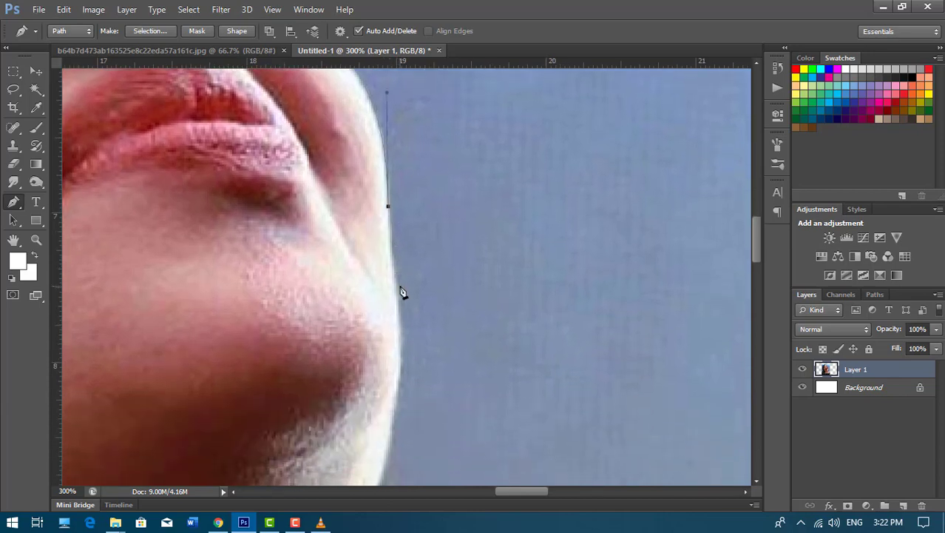
{"action": "left_click_drag", "start_coordinate": [399, 313], "coordinate": [403, 342]}
{"action": "left_click_drag", "start_coordinate": [403, 342], "coordinate": [400, 340]}
{"action": "key", "text": "Right"}
{"action": "left_click_drag", "start_coordinate": [350, 399], "coordinate": [371, 251]}
{"action": "mouse_move", "coordinate": [385, 369]}
{"action": "left_mouse_down"}
{"action": "mouse_move", "coordinate": [352, 400]}
{"action": "mouse_move", "coordinate": [358, 413]}
{"action": "mouse_move", "coordinate": [423, 304]}
{"action": "left_mouse_up"}
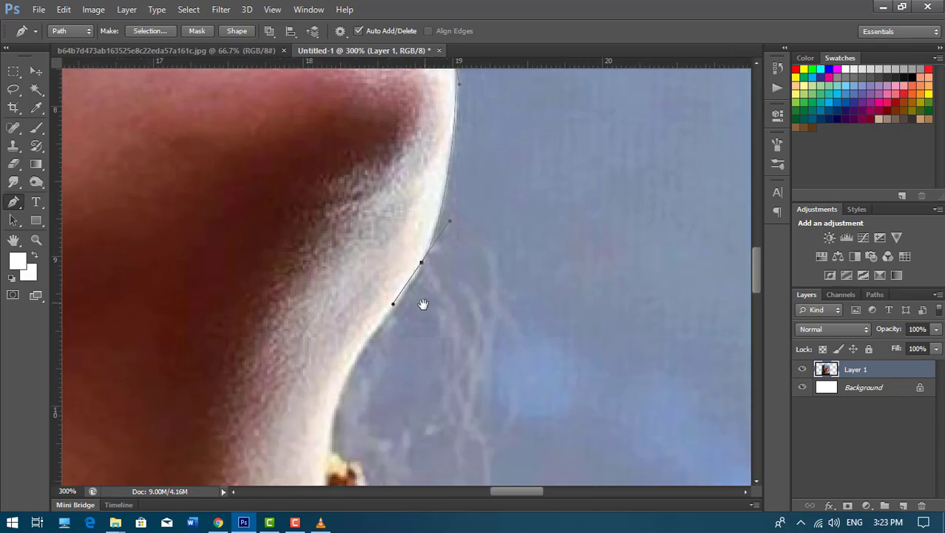
{"action": "left_click_drag", "start_coordinate": [332, 438], "coordinate": [345, 469]}
{"action": "left_click_drag", "start_coordinate": [344, 470], "coordinate": [305, 319]}
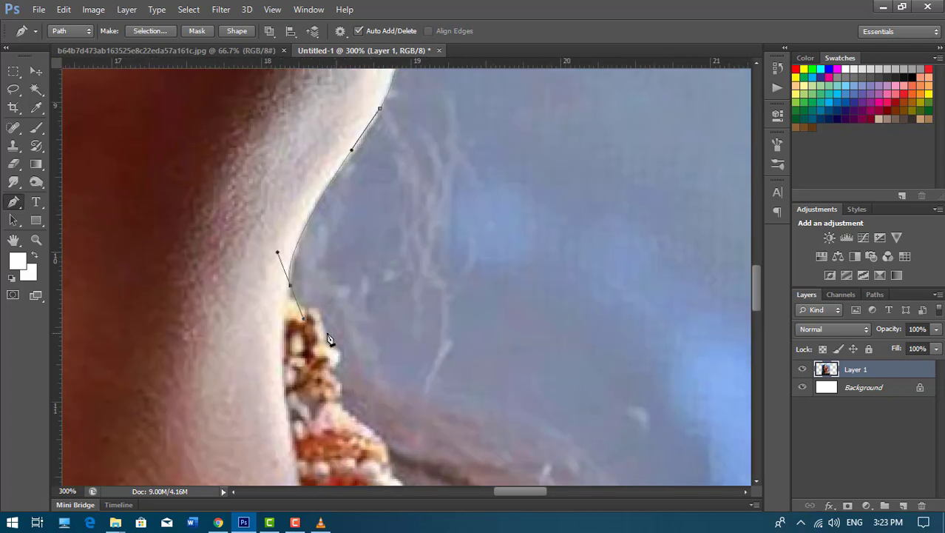
{"action": "left_click_drag", "start_coordinate": [323, 358], "coordinate": [329, 387]}
{"action": "left_click", "coordinate": [329, 338], "text": "alt"}
Carry the path around the earring, hair strands and photo bottom, closing it at the start point
{"action": "left_click", "coordinate": [342, 367]}
{"action": "left_click_drag", "start_coordinate": [384, 355], "coordinate": [350, 264]}
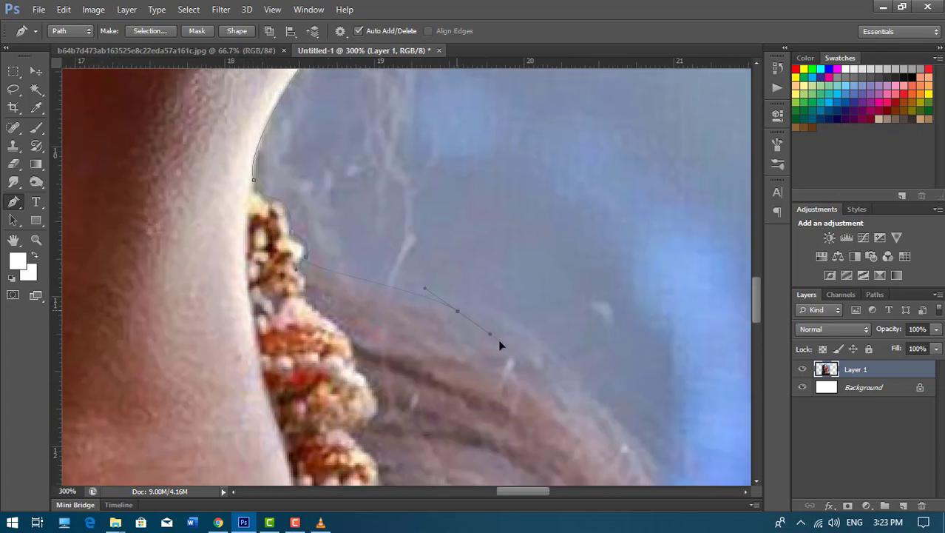
{"action": "left_click_drag", "start_coordinate": [538, 357], "coordinate": [440, 275]}
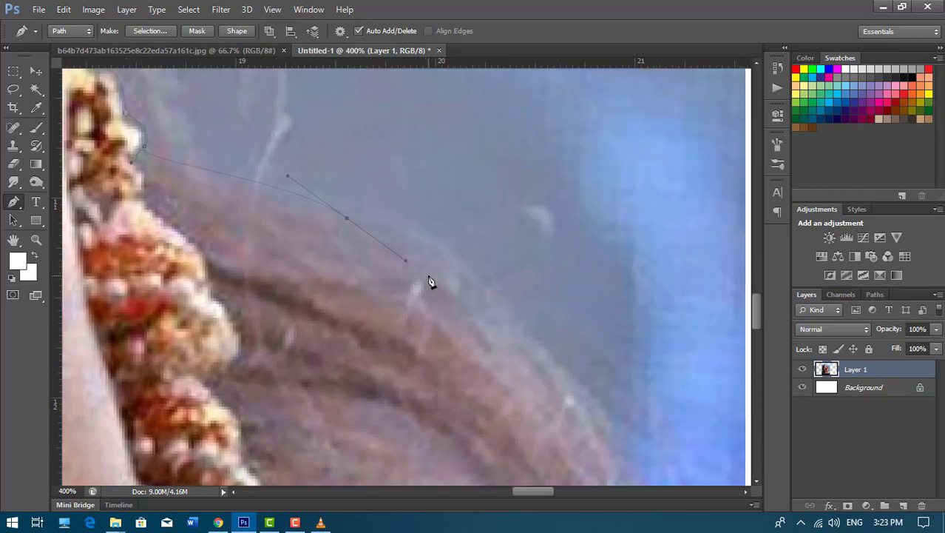
{"action": "scroll", "coordinate": [431, 281], "scroll_direction": "down", "scroll_amount": 2}
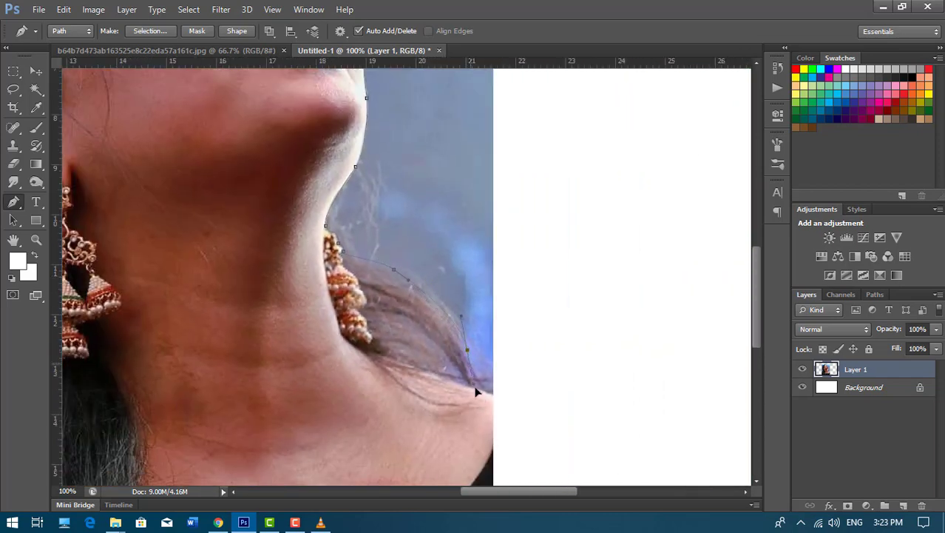
{"action": "mouse_move", "coordinate": [507, 400]}
{"action": "left_mouse_down"}
{"action": "mouse_move", "coordinate": [520, 423]}
{"action": "mouse_move", "coordinate": [610, 144]}
{"action": "left_mouse_up"}
{"action": "left_click_drag", "start_coordinate": [654, 363], "coordinate": [605, 382]}
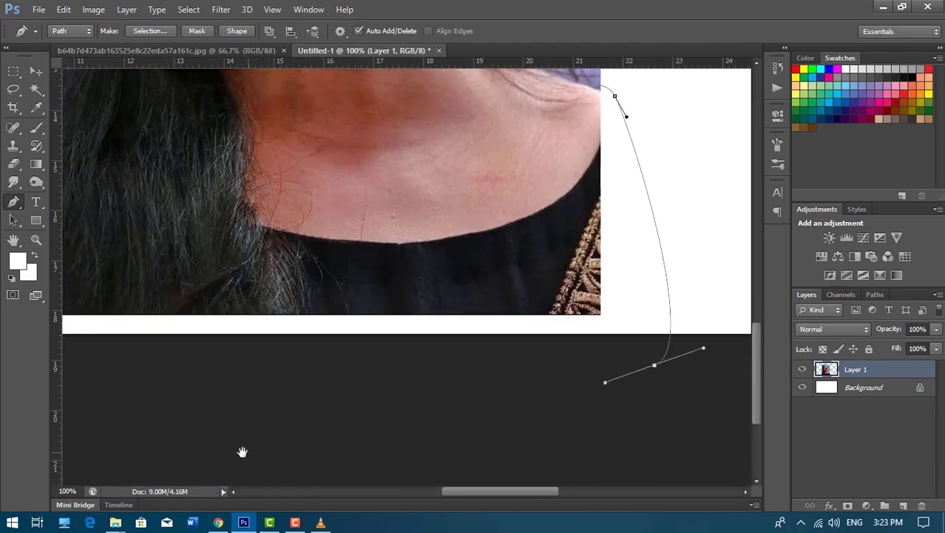
{"action": "mouse_move", "coordinate": [243, 449]}
{"action": "left_mouse_down"}
{"action": "mouse_move", "coordinate": [778, 404]}
{"action": "mouse_move", "coordinate": [485, 531]}
{"action": "left_mouse_up"}
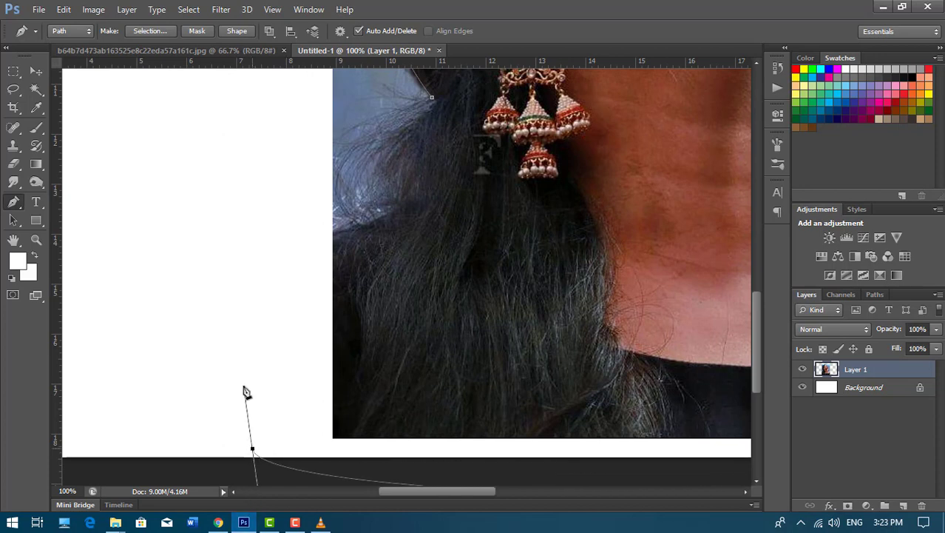
{"action": "left_click_drag", "start_coordinate": [269, 210], "coordinate": [244, 289]}
{"action": "mouse_move", "coordinate": [306, 312]}
{"action": "left_mouse_down"}
{"action": "mouse_move", "coordinate": [349, 303]}
{"action": "mouse_move", "coordinate": [364, 261]}
{"action": "left_mouse_up"}
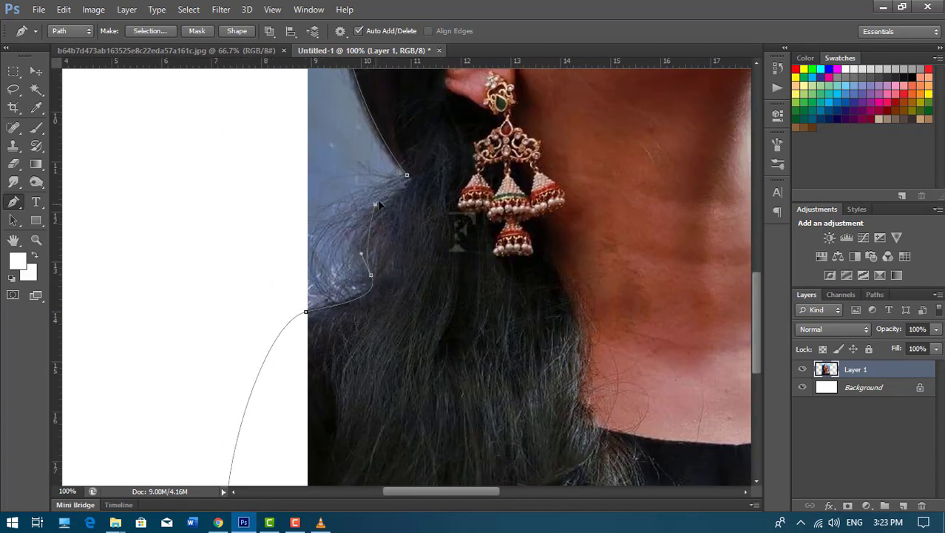
{"action": "left_click", "coordinate": [406, 176]}
Turn the path into a selection, copy the figure to a new layer, and move it below
{"action": "right_click", "coordinate": [440, 182]}
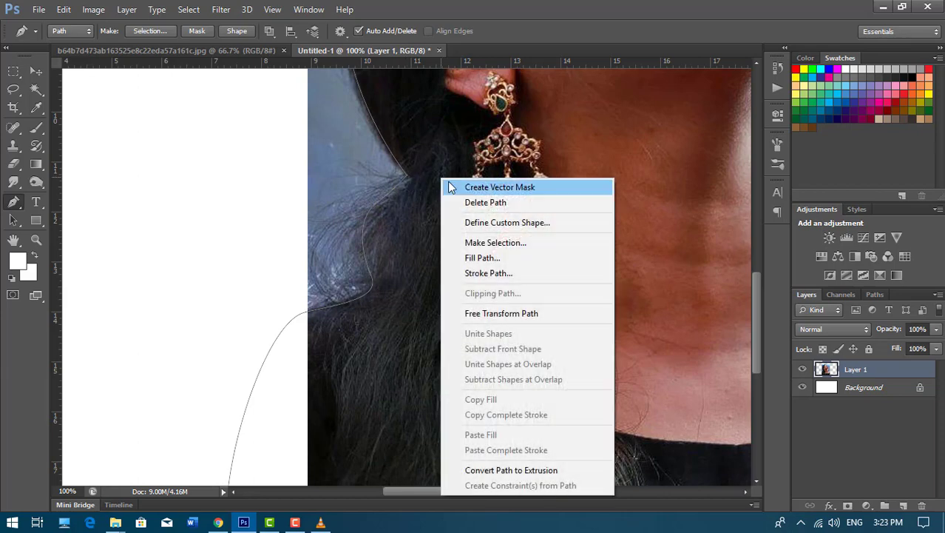
{"action": "left_click", "coordinate": [486, 241]}
{"action": "key", "text": "Return"}
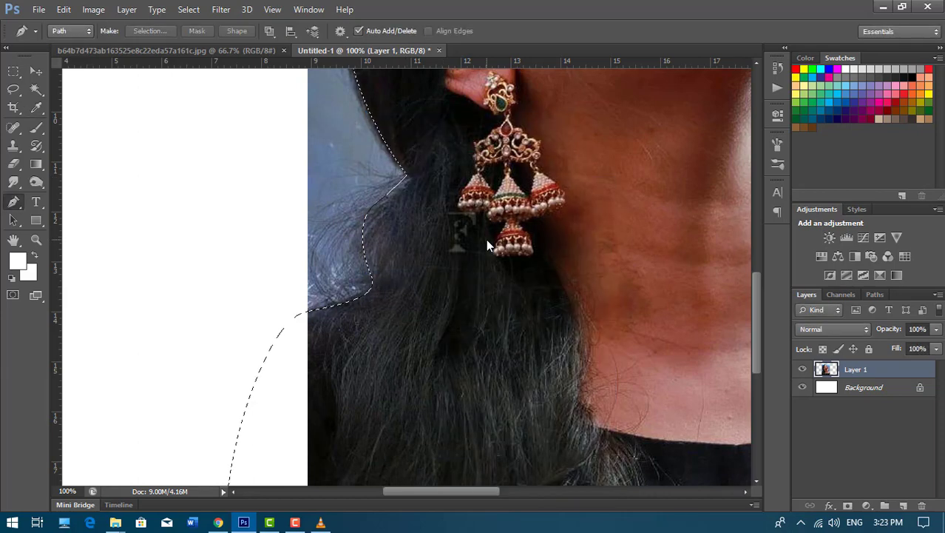
{"action": "key", "text": "ctrl+j"}
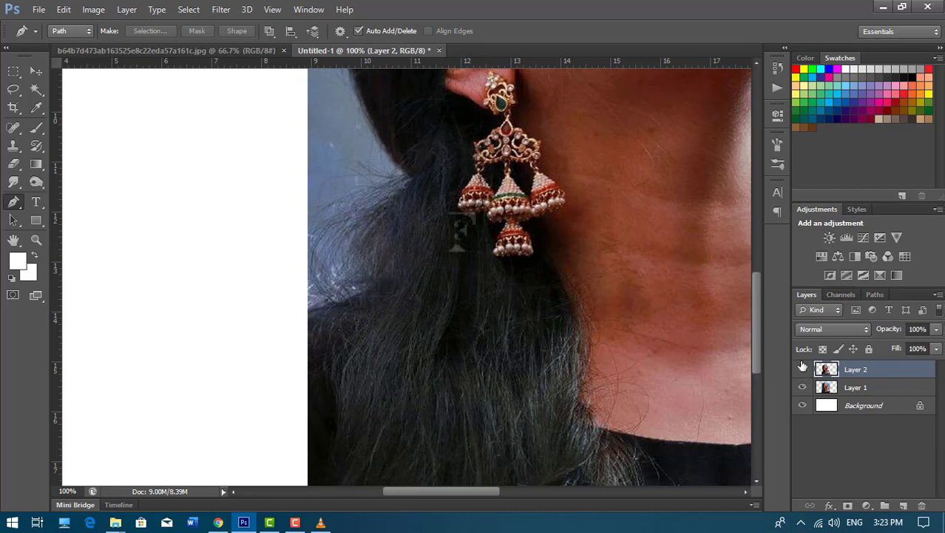
{"action": "key", "text": "ctrl+bracketleft"}
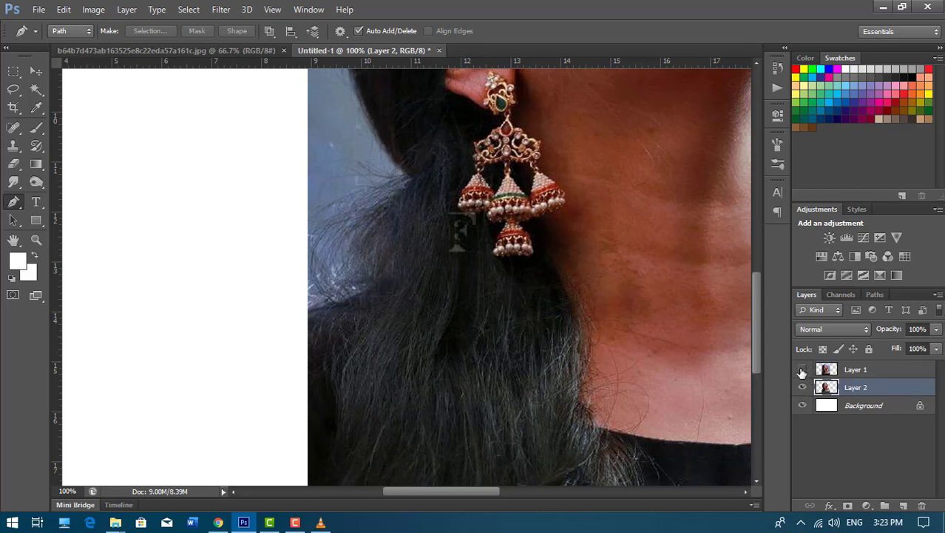
Hide the original Layer 1 photo and zoom out to view the whole cut-out
{"action": "left_click", "coordinate": [802, 369]}
{"action": "left_click", "coordinate": [802, 369]}
{"action": "key", "text": "ctrl+minus"}
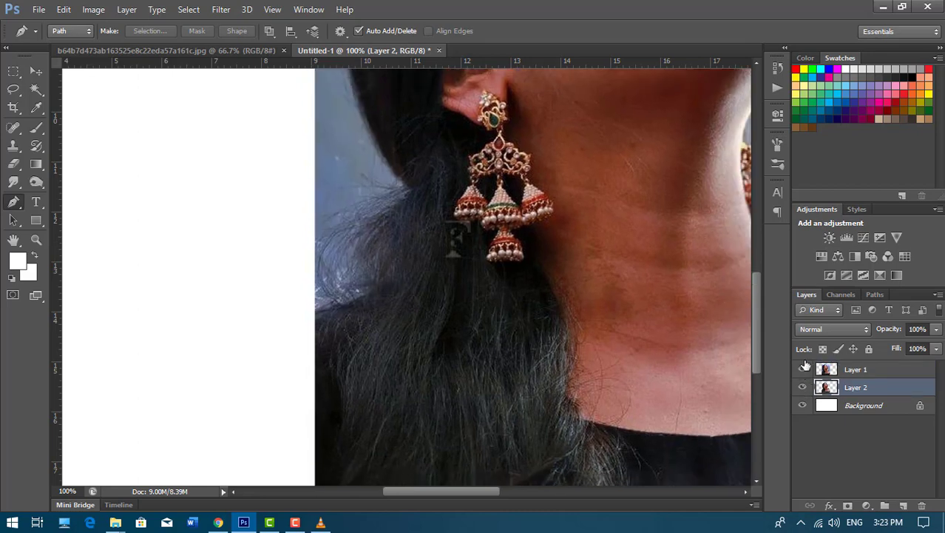
{"action": "key", "text": "ctrl+minus"}
{"action": "left_click_drag", "start_coordinate": [603, 189], "coordinate": [451, 304]}
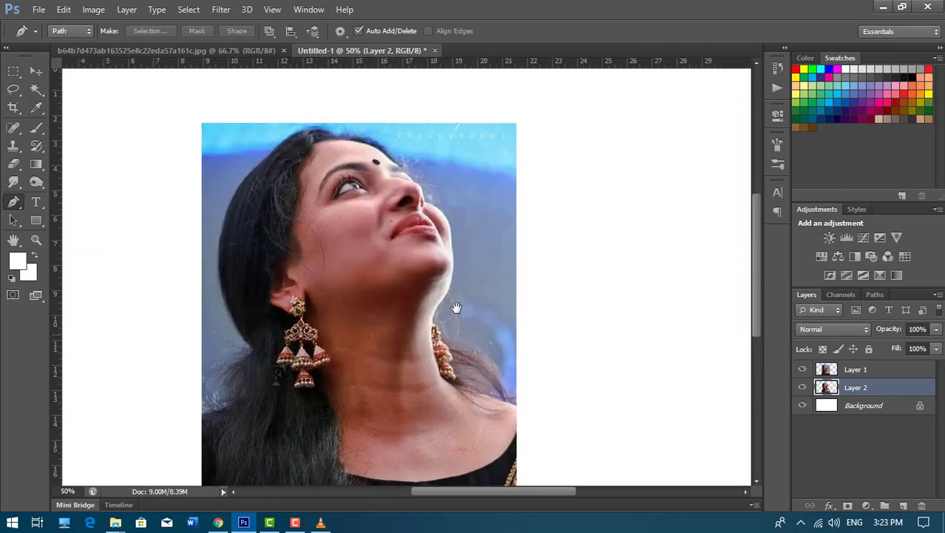
{"action": "left_click", "coordinate": [802, 369]}
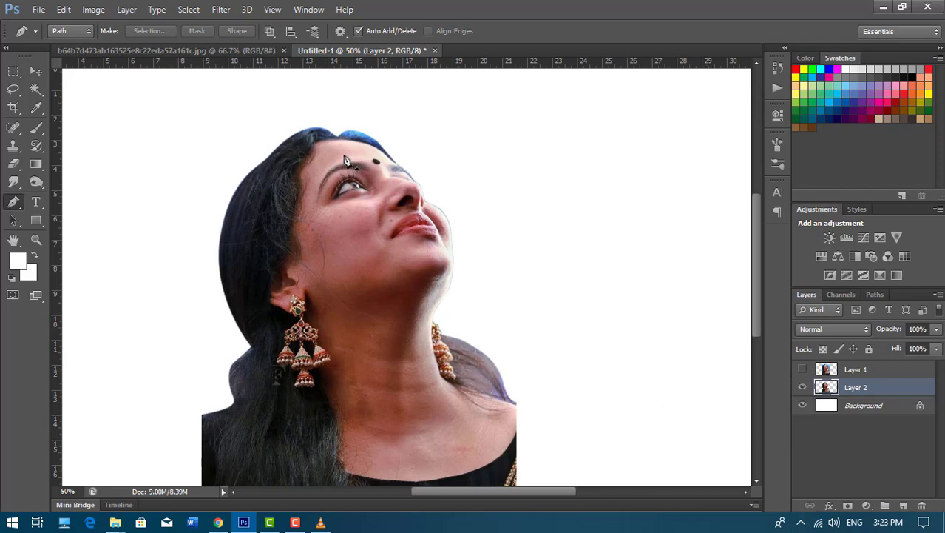
{"action": "key", "text": "ctrl+minus"}
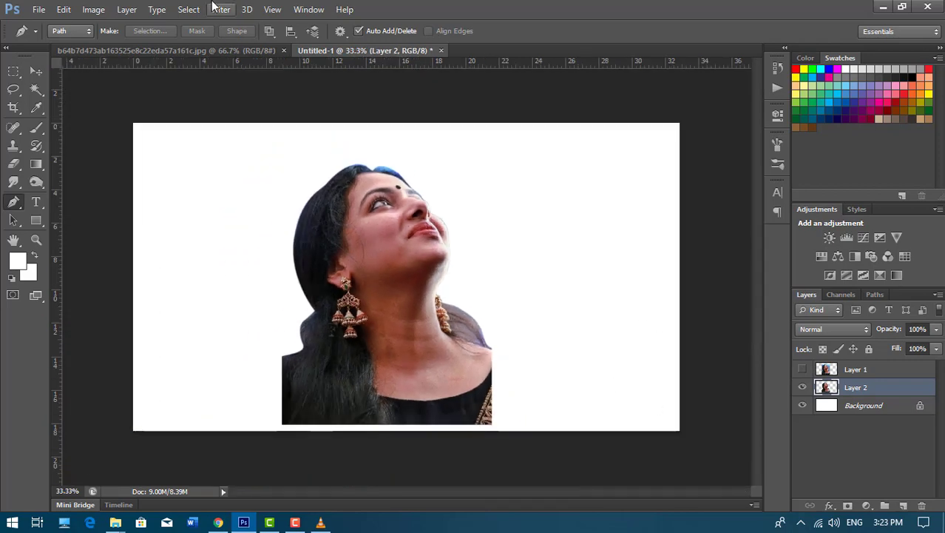
Scale Layer 1 and Layer 2 together up to about 104%
{"action": "left_click", "coordinate": [884, 369], "text": "shift"}
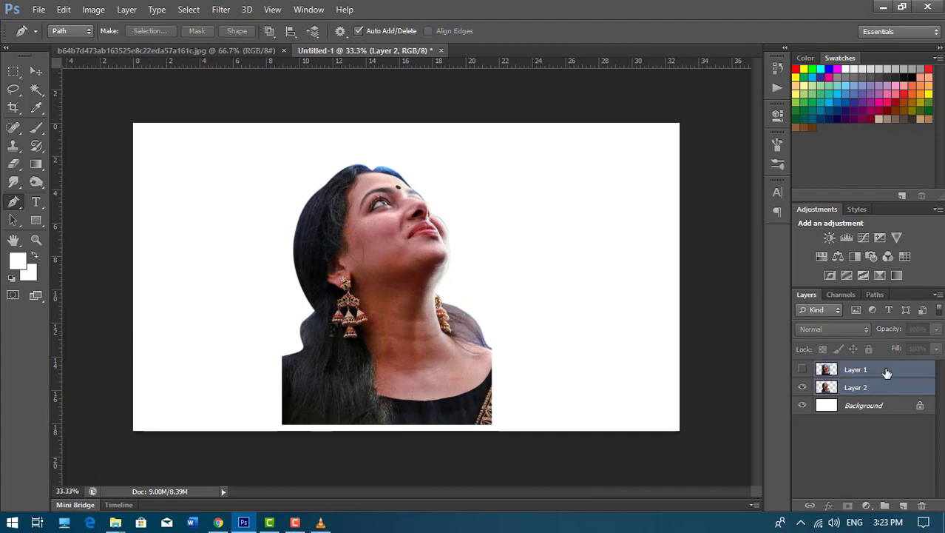
{"action": "key", "text": "ctrl+t"}
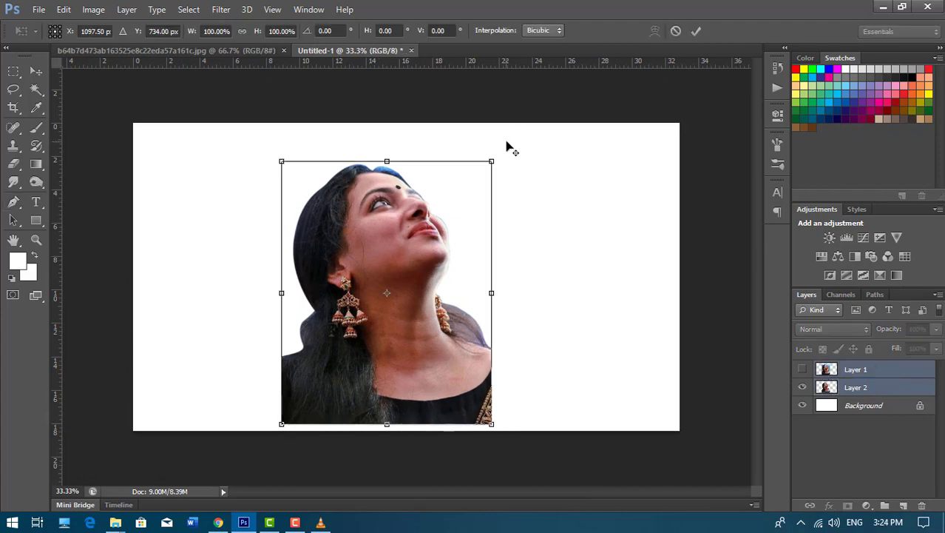
{"action": "left_click_drag", "start_coordinate": [492, 161], "coordinate": [496, 153]}
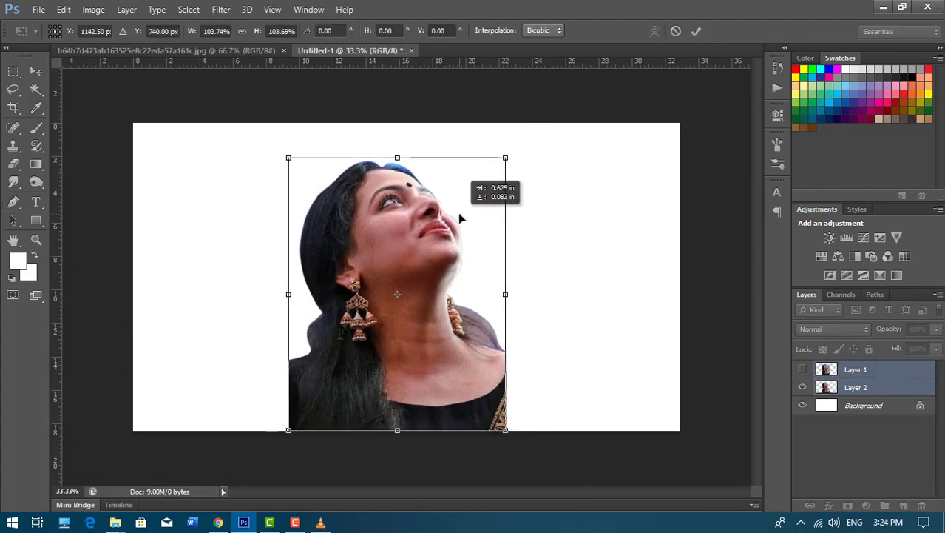
{"action": "left_click_drag", "start_coordinate": [452, 211], "coordinate": [460, 208]}
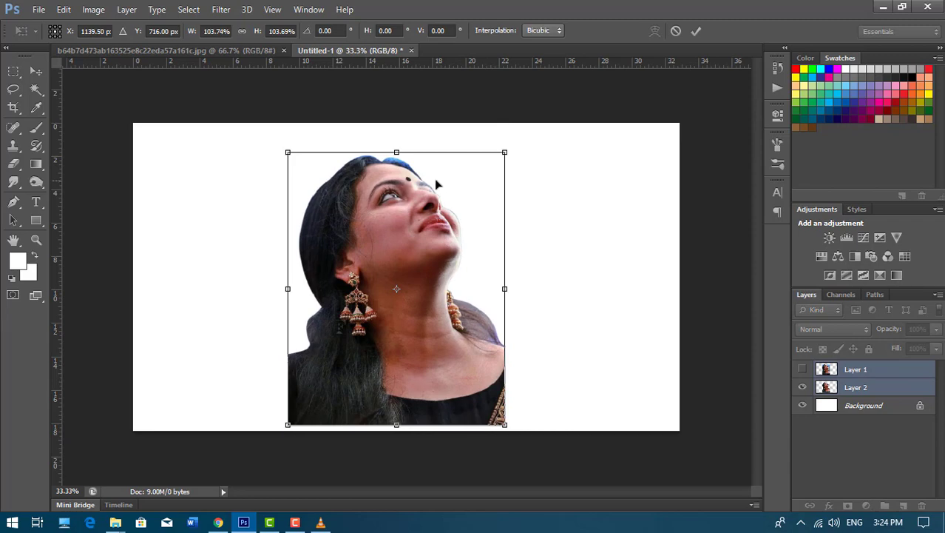
{"action": "key", "text": "p"}
Centre the portrait vertically and horizontally on the canvas
{"action": "key", "text": "ctrl+a"}
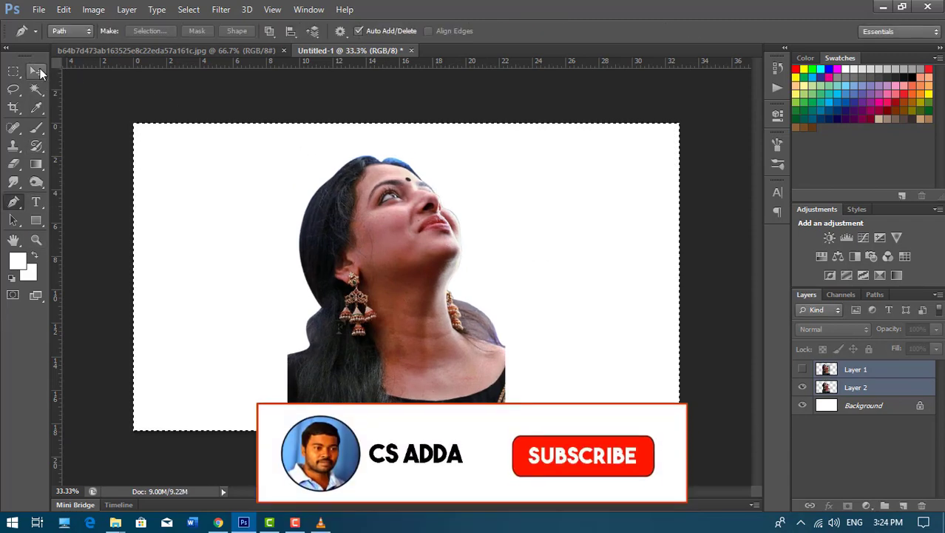
{"action": "left_click", "coordinate": [37, 71]}
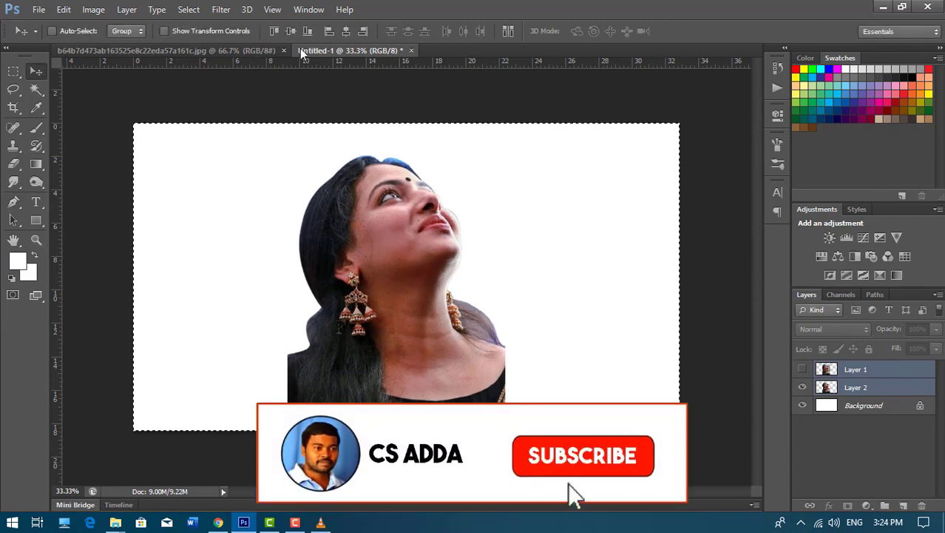
{"action": "left_click", "coordinate": [290, 30]}
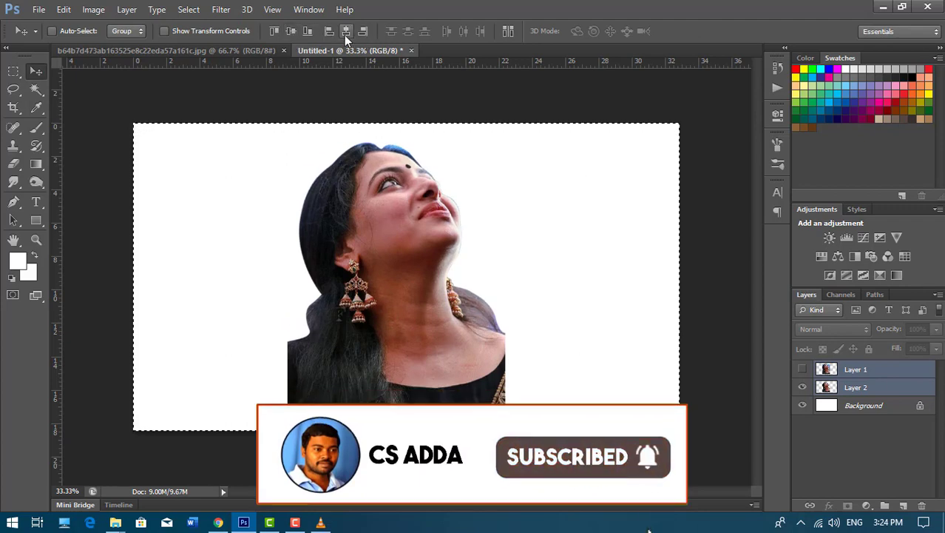
{"action": "left_click", "coordinate": [346, 30]}
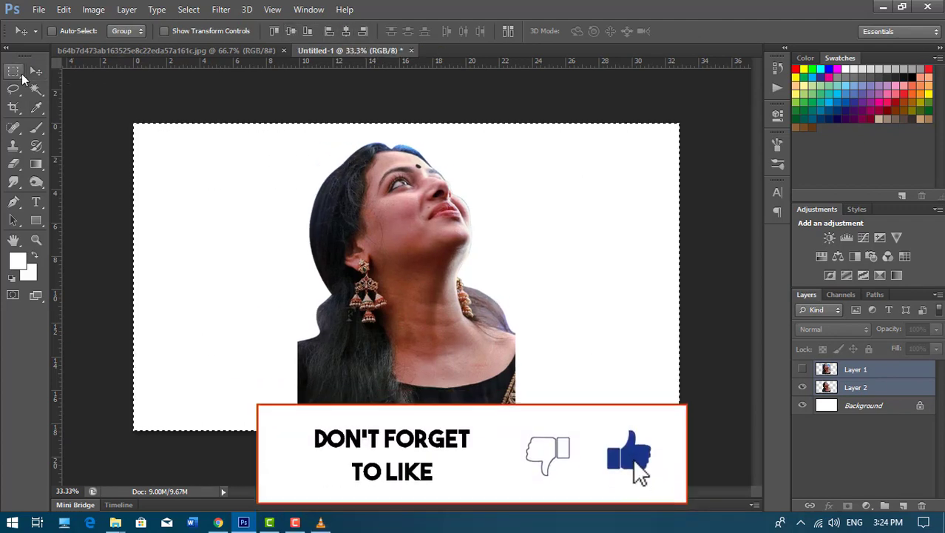
Deselect, nudge the portrait slightly down, and apply the transformation
{"action": "left_click", "coordinate": [13, 71]}
{"action": "left_click", "coordinate": [288, 164]}
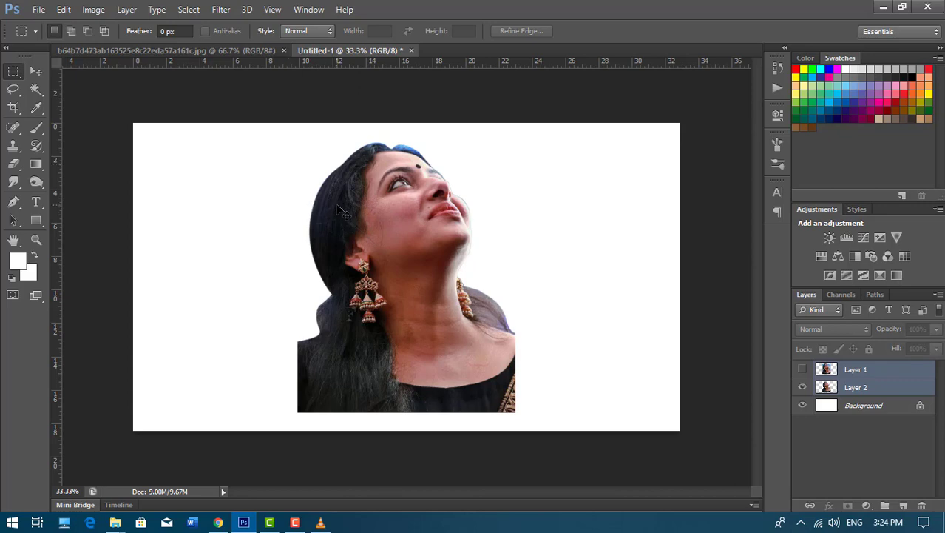
{"action": "key", "text": "ctrl+t"}
{"action": "key", "text": "shift+Down"}
{"action": "key", "text": "shift+Down"}
{"action": "key", "text": "shift+Down"}
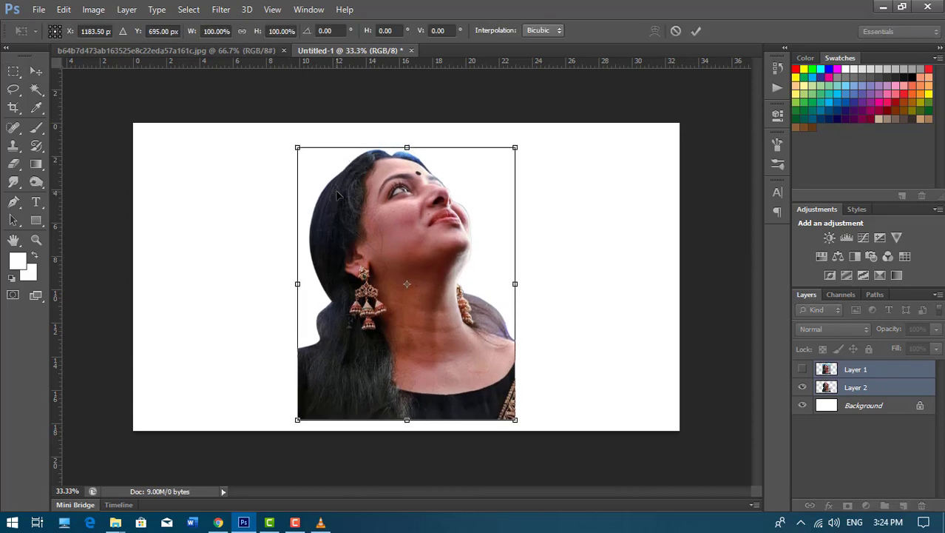
{"action": "left_click", "coordinate": [13, 71]}
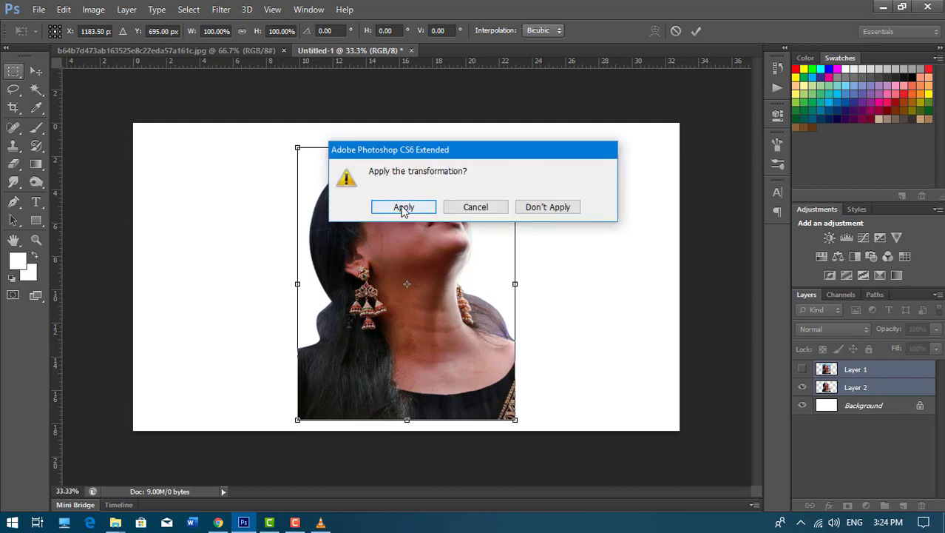
{"action": "left_click", "coordinate": [382, 205]}
Apply Auto Tone and Auto Color to Layer 2
{"action": "key", "text": "ctrl+plus"}
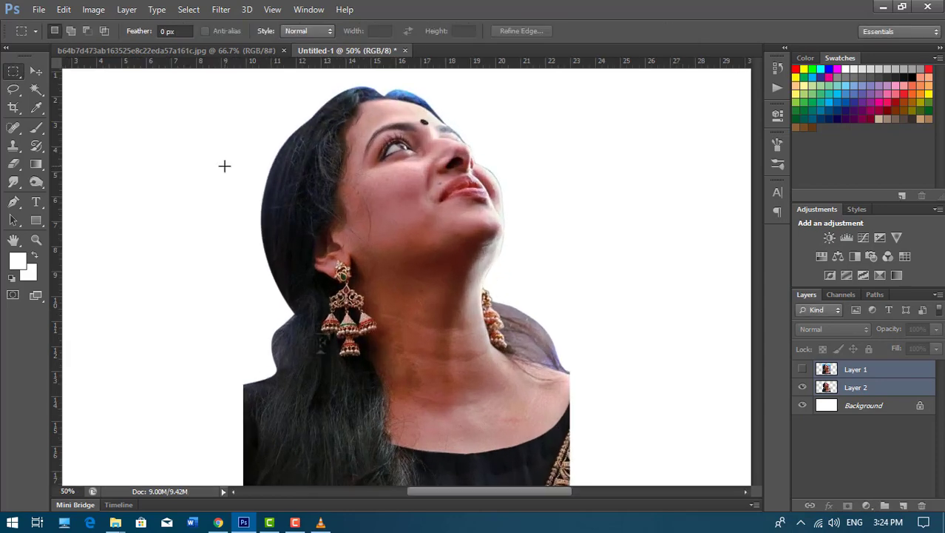
{"action": "left_click", "coordinate": [886, 389]}
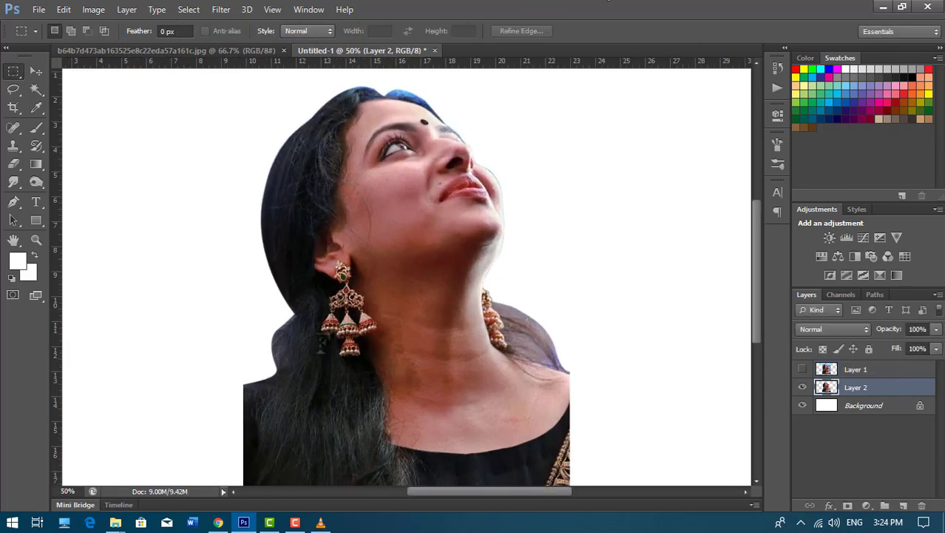
{"action": "left_click", "coordinate": [93, 10]}
{"action": "mouse_move", "coordinate": [113, 44]}
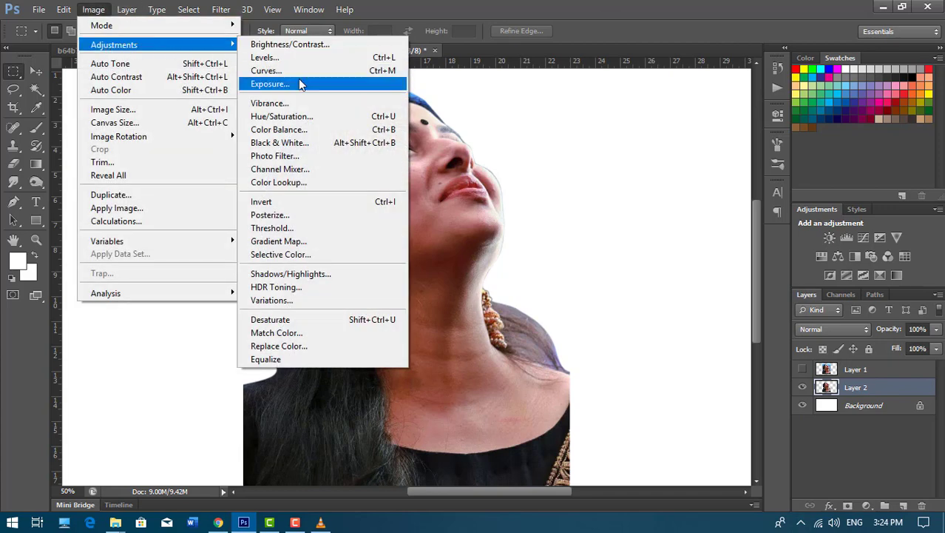
{"action": "left_click", "coordinate": [136, 69]}
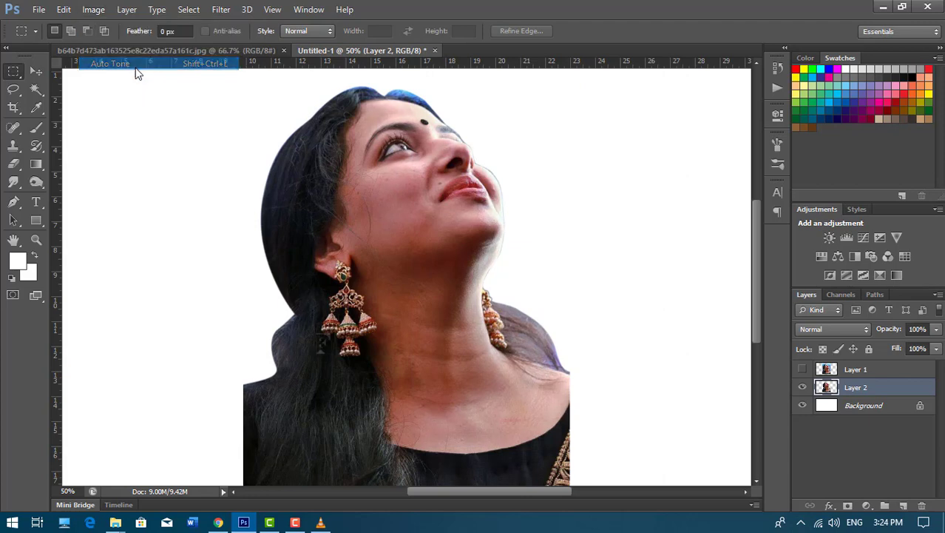
{"action": "left_click", "coordinate": [93, 10]}
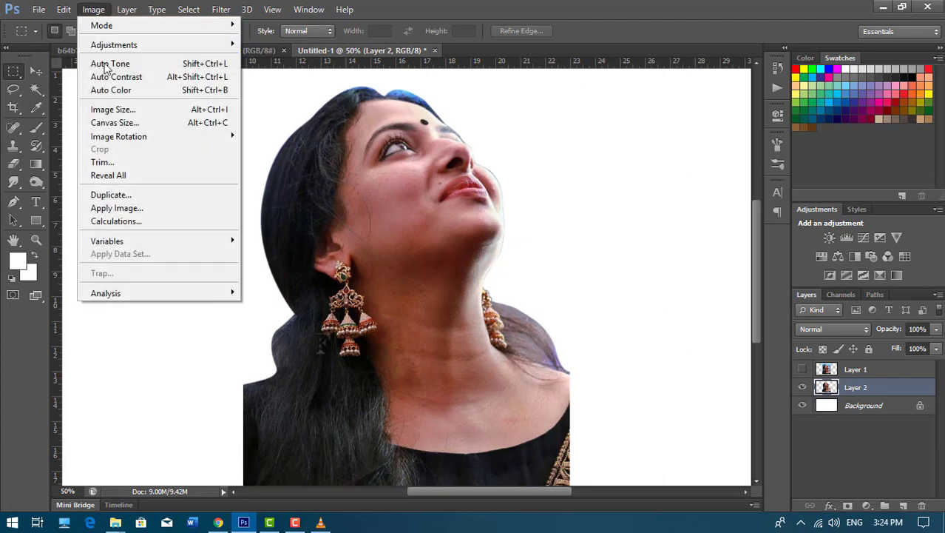
{"action": "left_click", "coordinate": [115, 90]}
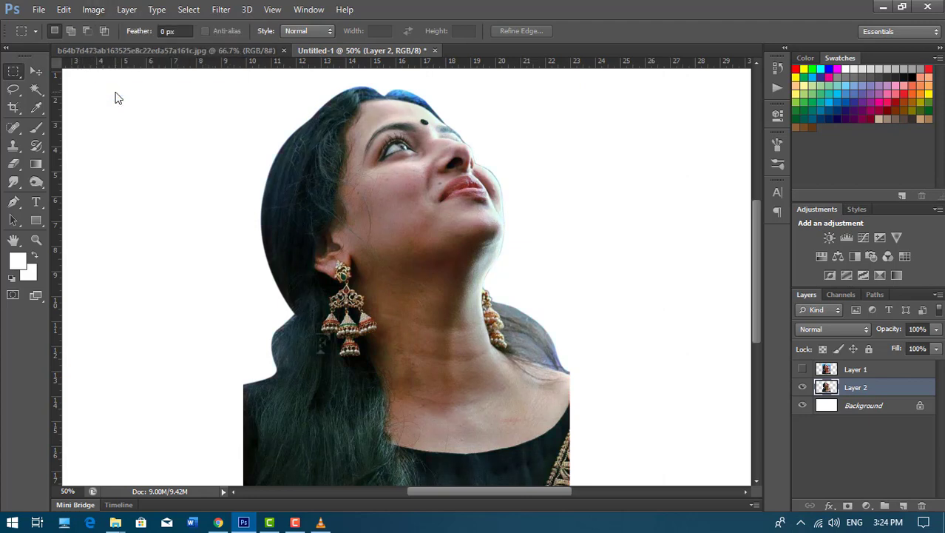
Add a Levels adjustment of 26, 1.23, 246 and merge it into Layer 2
{"action": "left_click", "coordinate": [866, 508]}
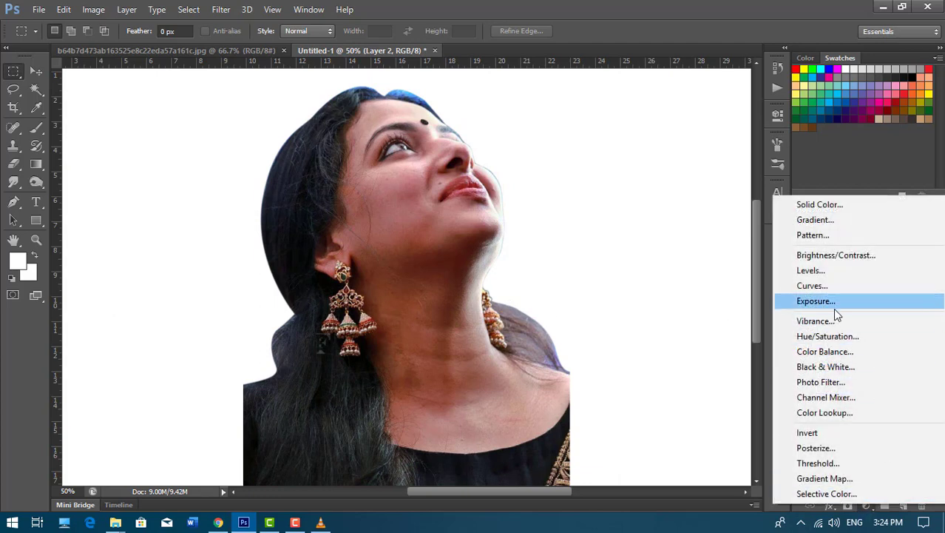
{"action": "left_click", "coordinate": [814, 270]}
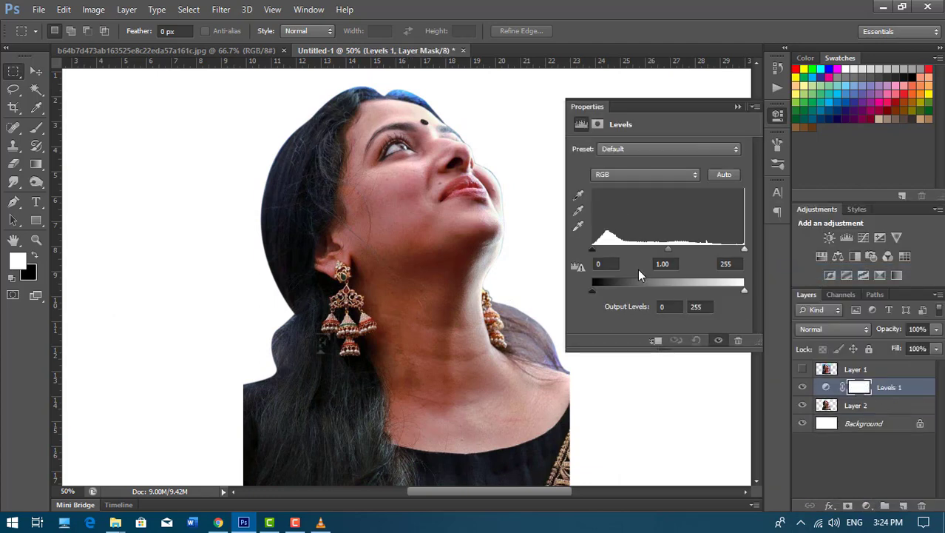
{"action": "mouse_move", "coordinate": [591, 291]}
{"action": "left_mouse_down"}
{"action": "mouse_move", "coordinate": [601, 288]}
{"action": "mouse_move", "coordinate": [582, 289]}
{"action": "left_mouse_up"}
{"action": "left_click_drag", "start_coordinate": [668, 249], "coordinate": [656, 249]}
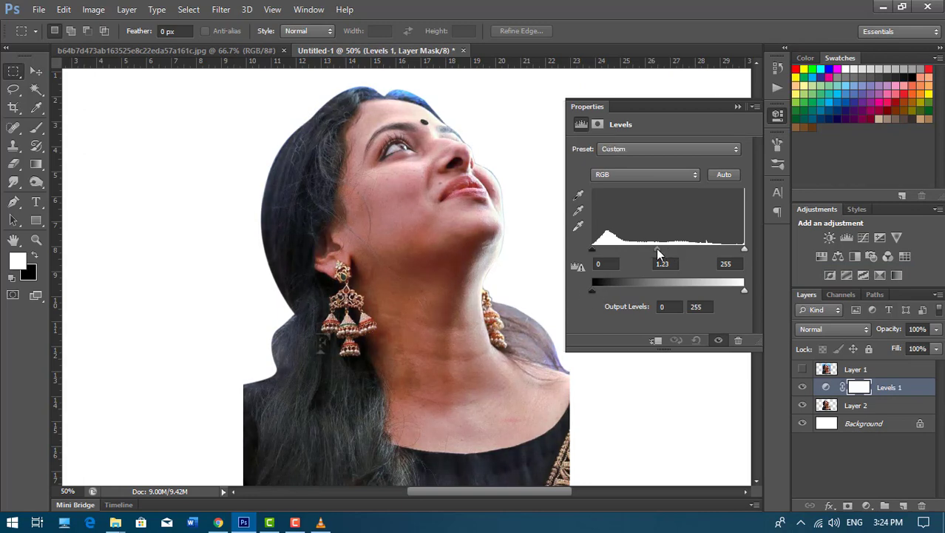
{"action": "left_click_drag", "start_coordinate": [593, 249], "coordinate": [608, 254]}
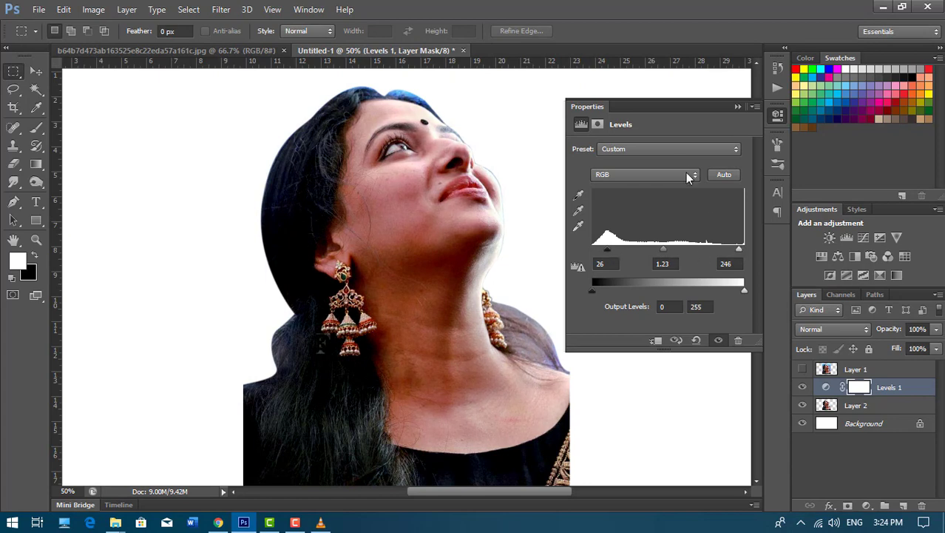
{"action": "left_click", "coordinate": [739, 105]}
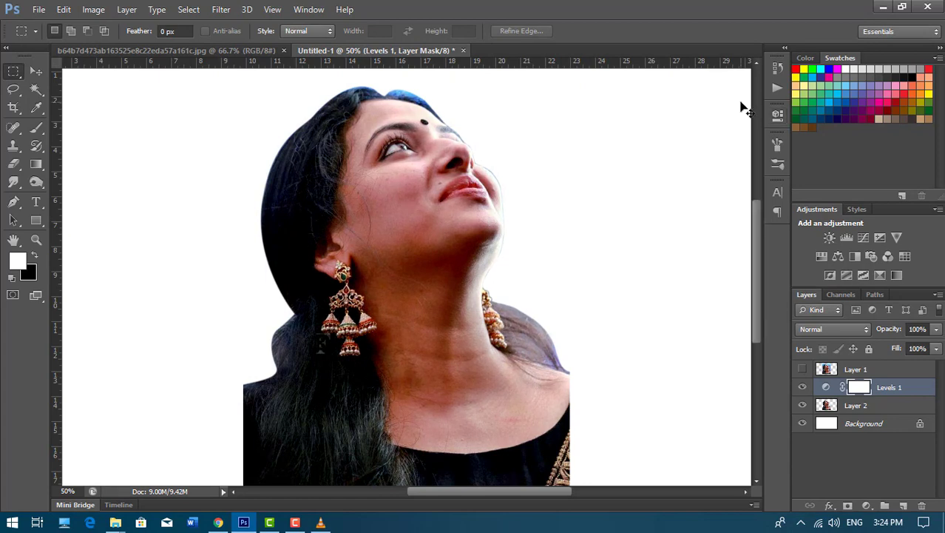
{"action": "key", "text": "ctrl+e"}
Apply Unsharp Mask to Layer 2: Amount 133%, Radius 3.6 px, Threshold 4 levels
{"action": "left_click", "coordinate": [867, 505]}
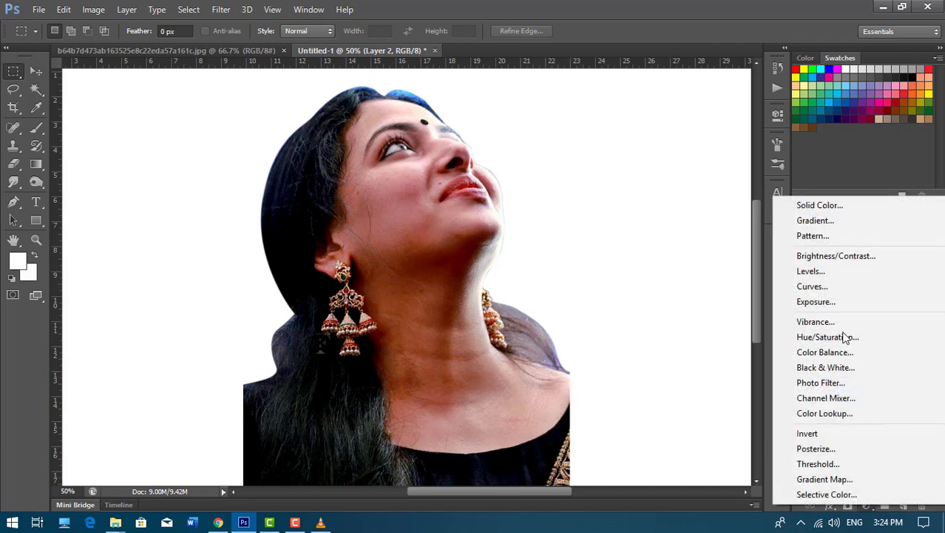
{"action": "left_click", "coordinate": [392, 6]}
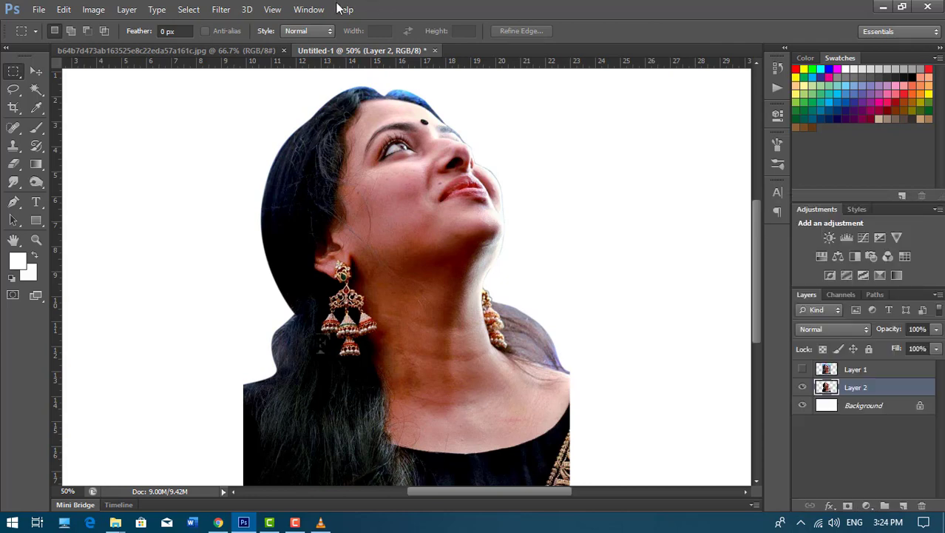
{"action": "left_click", "coordinate": [218, 9]}
{"action": "mouse_move", "coordinate": [231, 176]}
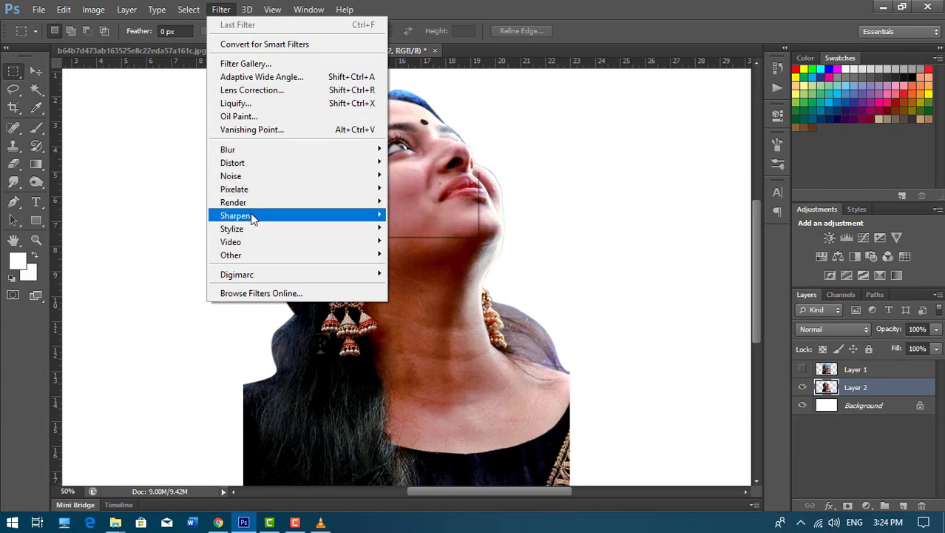
{"action": "mouse_move", "coordinate": [236, 216]}
{"action": "left_click", "coordinate": [425, 271]}
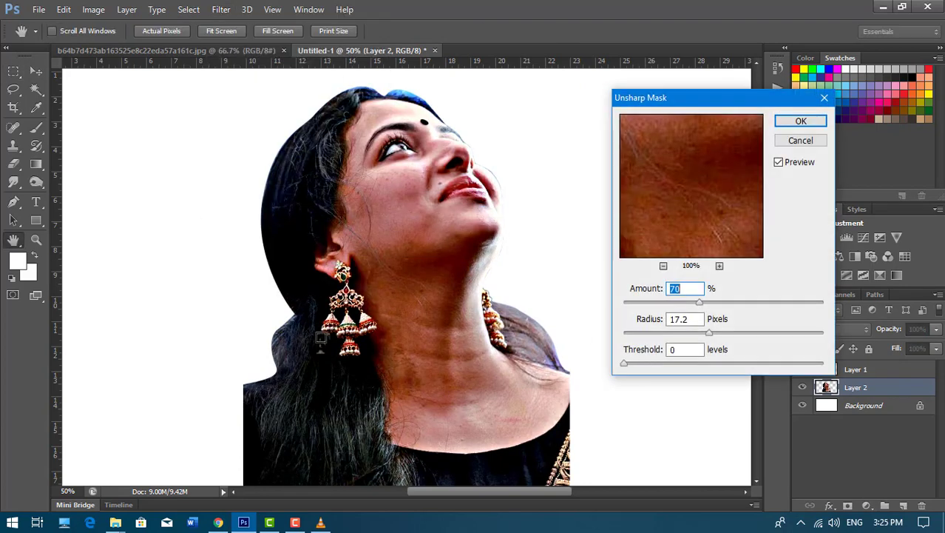
{"action": "left_click_drag", "start_coordinate": [716, 150], "coordinate": [688, 224]}
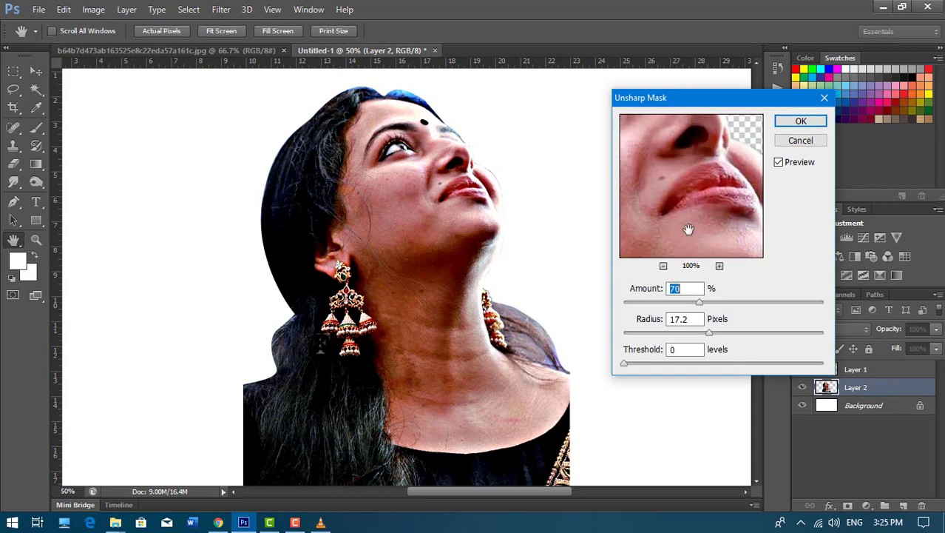
{"action": "left_click_drag", "start_coordinate": [689, 175], "coordinate": [688, 190]}
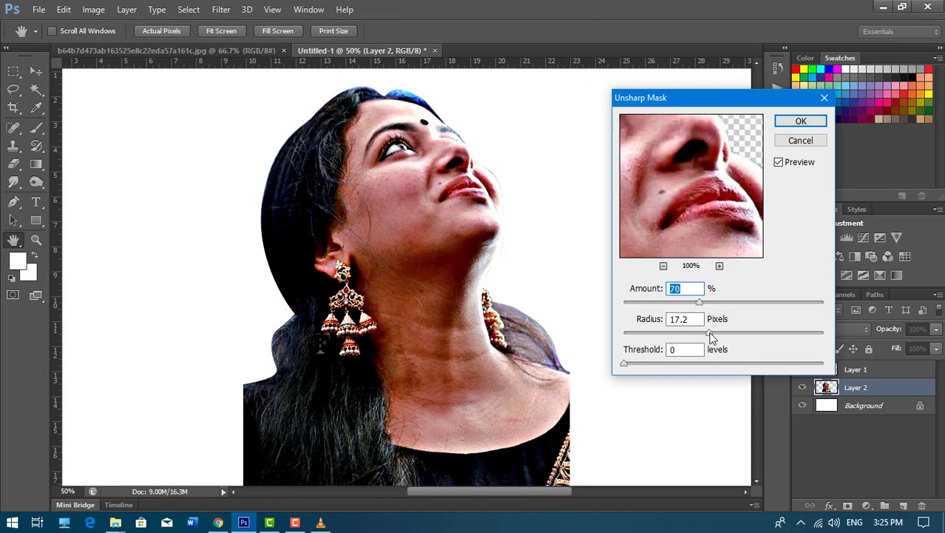
{"action": "left_click_drag", "start_coordinate": [658, 339], "coordinate": [654, 339]}
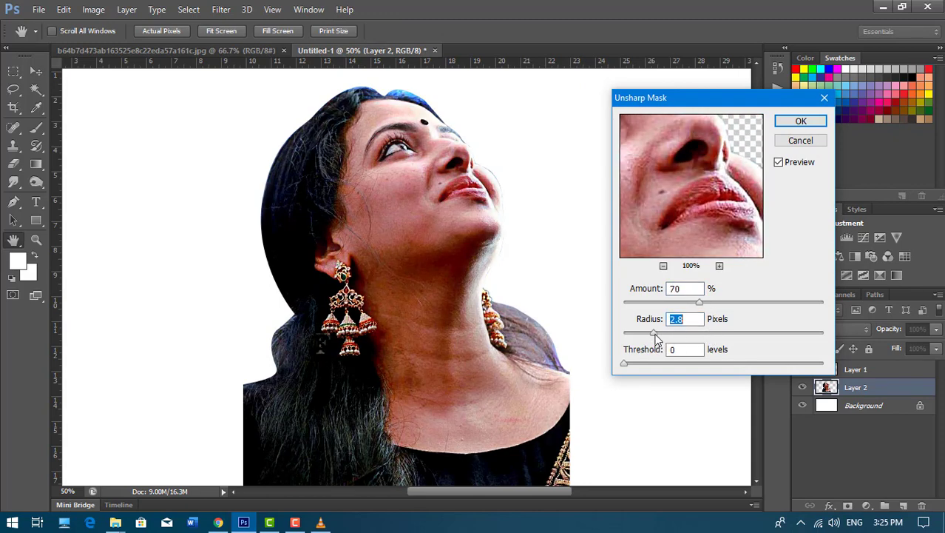
{"action": "left_click_drag", "start_coordinate": [629, 365], "coordinate": [646, 363]}
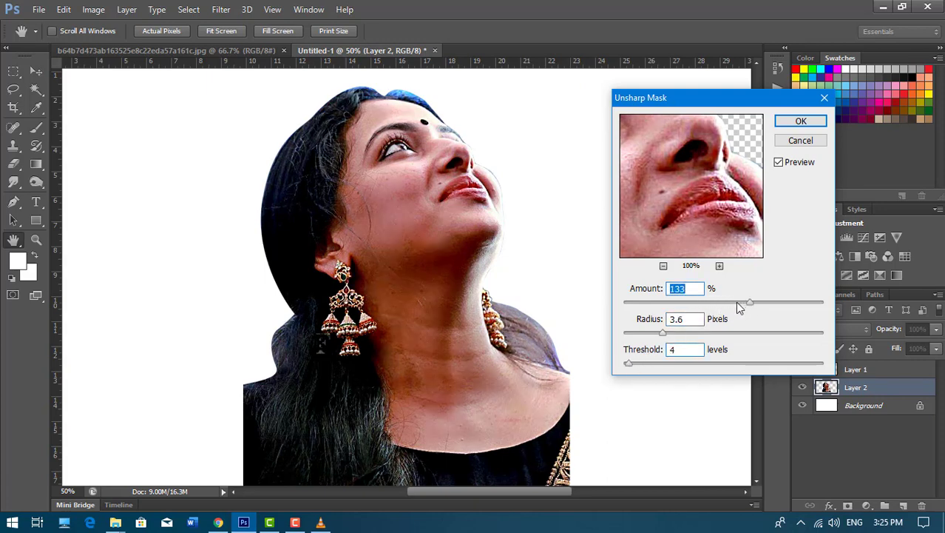
{"action": "left_click", "coordinate": [801, 123]}
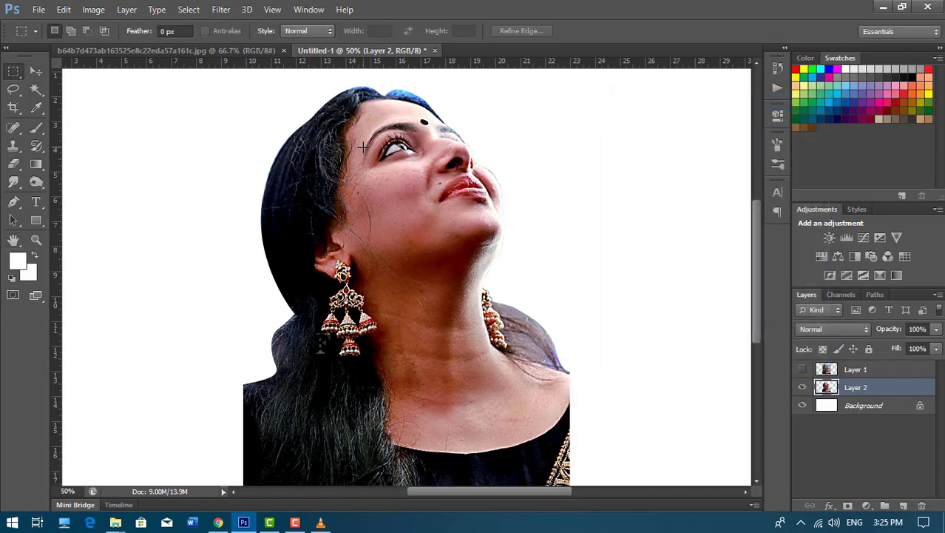
Briefly show, then re-hide the original Layer 1 to check the cut-out
{"action": "key", "text": "ctrl+plus"}
{"action": "key", "text": "ctrl+minus"}
{"action": "left_click", "coordinate": [803, 369]}
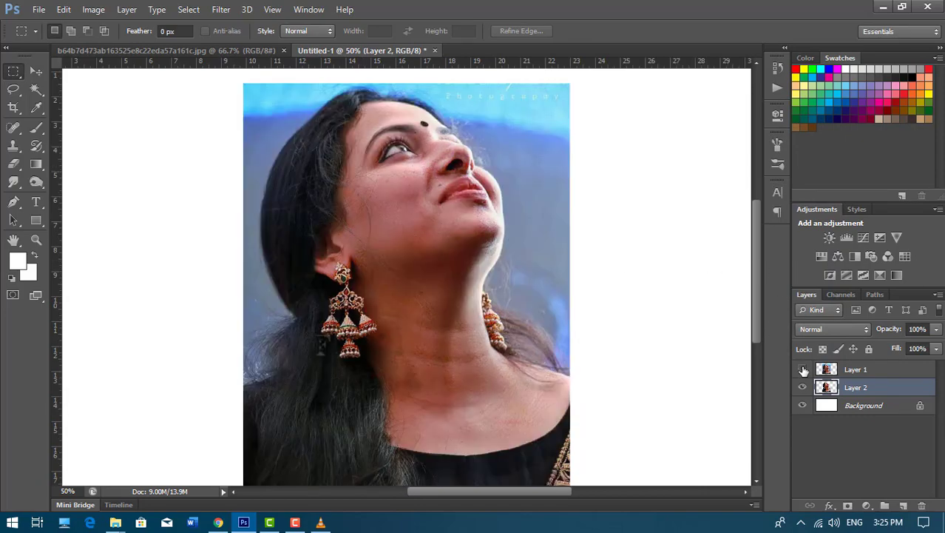
{"action": "left_click", "coordinate": [802, 369]}
Zoom in on the face and select the Smudge tool at 62% strength
{"action": "key", "text": "ctrl+plus"}
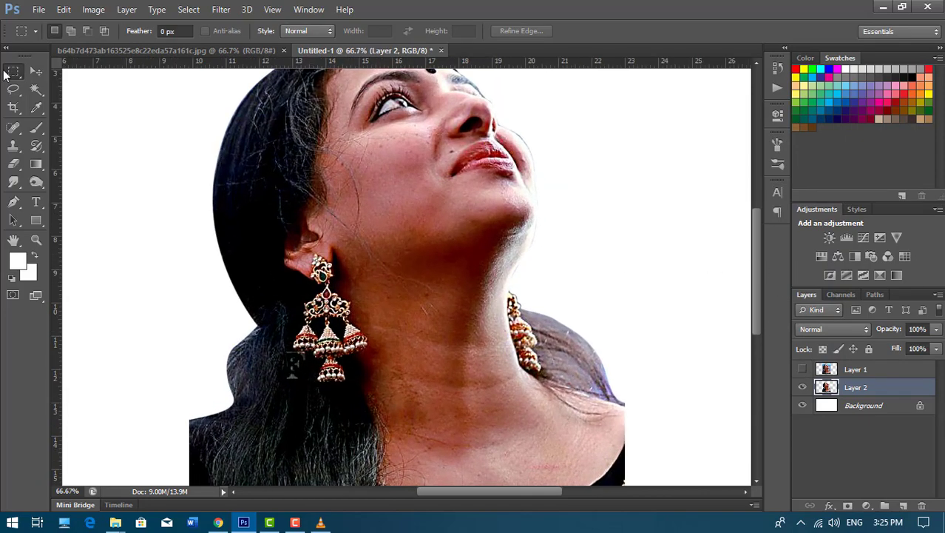
{"action": "key", "text": "ctrl+plus"}
{"action": "key", "text": "ctrl+plus"}
{"action": "scroll", "coordinate": [570, 217], "scroll_direction": "up", "scroll_amount": 3}
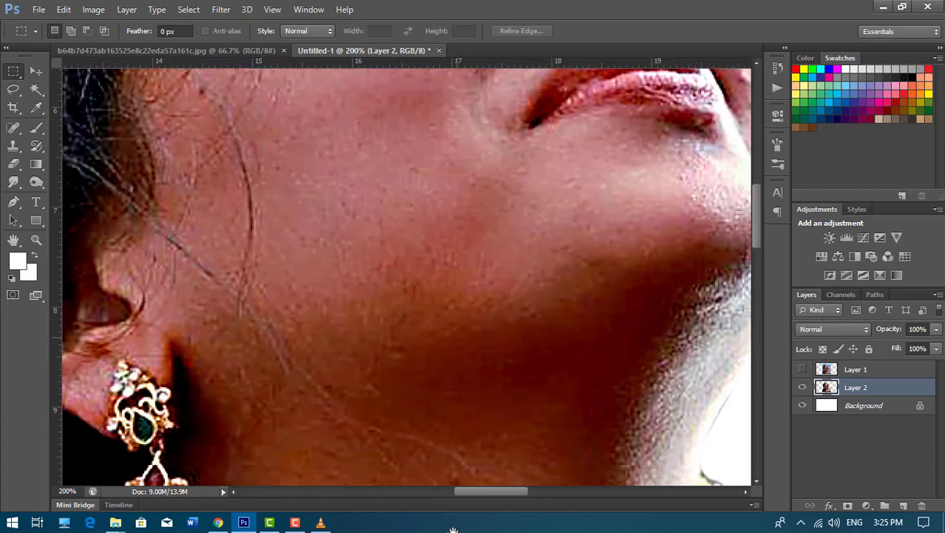
{"action": "scroll", "coordinate": [498, 247], "scroll_direction": "up", "scroll_amount": 4}
{"action": "scroll", "coordinate": [488, 162], "scroll_direction": "up", "scroll_amount": 3}
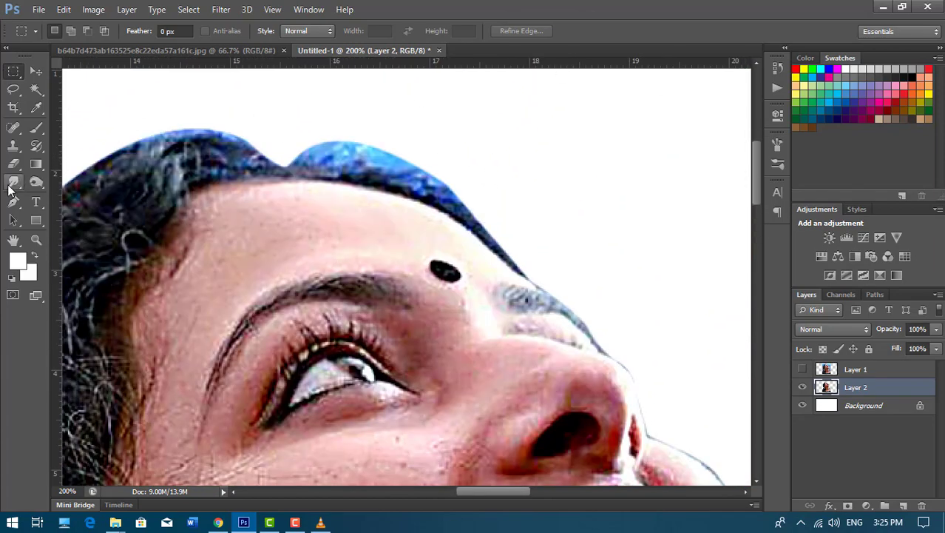
{"action": "left_click", "coordinate": [13, 182]}
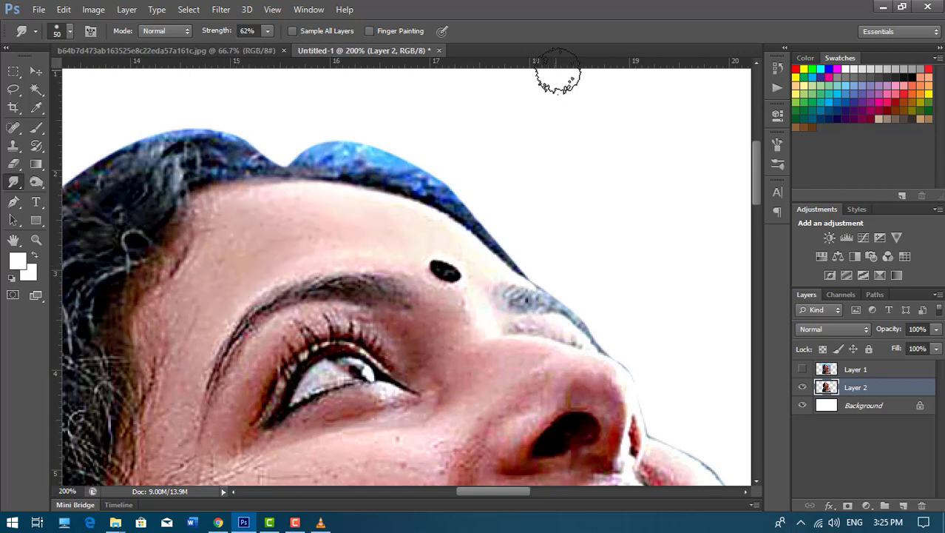
{"action": "key", "text": "ctrl+minus"}
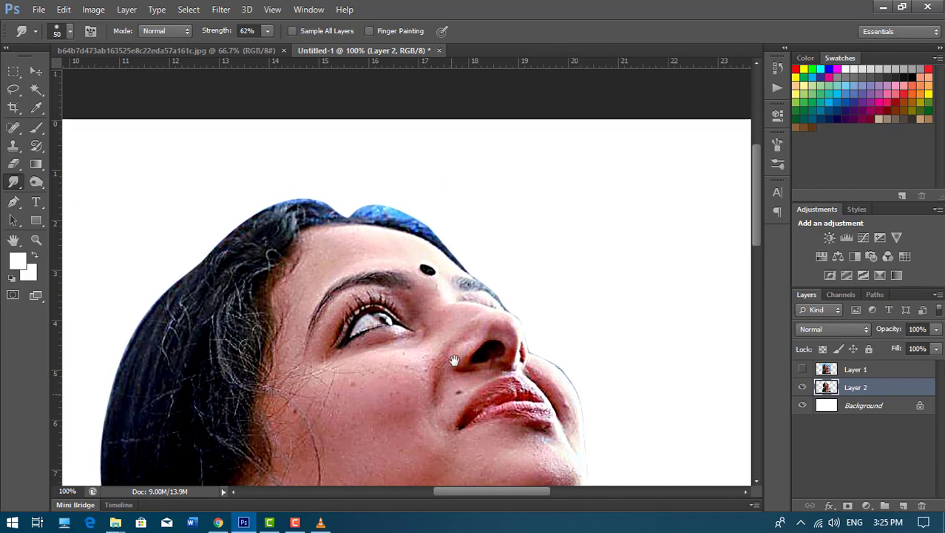
{"action": "scroll", "coordinate": [443, 281], "scroll_direction": "down", "scroll_amount": 3}
{"action": "scroll", "coordinate": [444, 281], "scroll_direction": "right", "scroll_amount": 1}
On a new Layer 3, brush a magenta patch onto the left cheek
{"action": "left_click", "coordinate": [903, 506]}
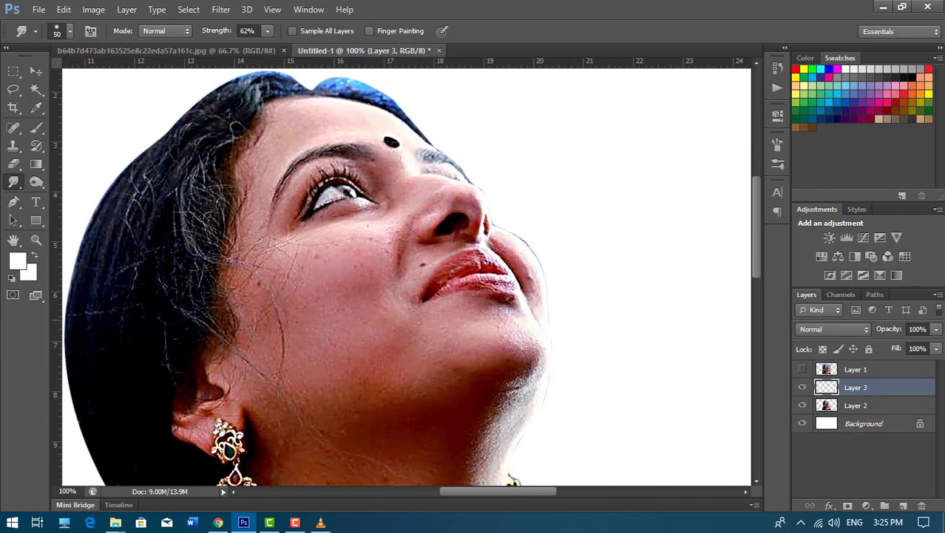
{"action": "left_click", "coordinate": [18, 260]}
{"action": "left_click", "coordinate": [743, 227]}
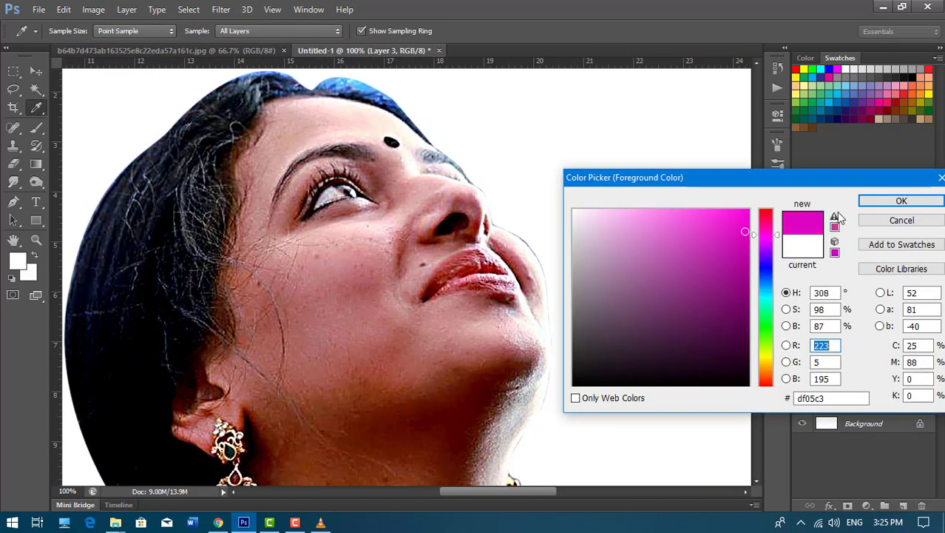
{"action": "left_click", "coordinate": [897, 201]}
{"action": "key", "text": "b"}
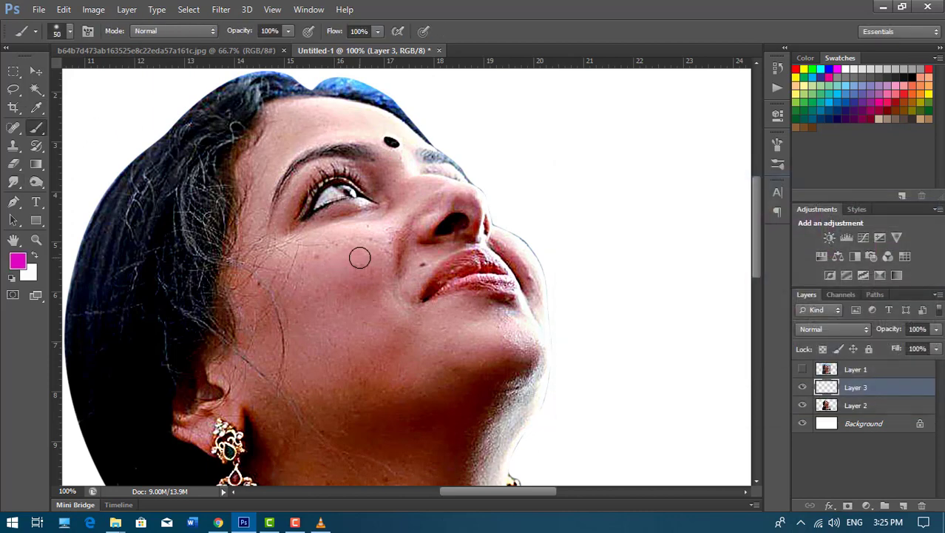
{"action": "mouse_move", "coordinate": [351, 279]}
{"action": "left_mouse_down"}
{"action": "mouse_move", "coordinate": [295, 267]}
{"action": "mouse_move", "coordinate": [340, 296]}
{"action": "left_mouse_up"}
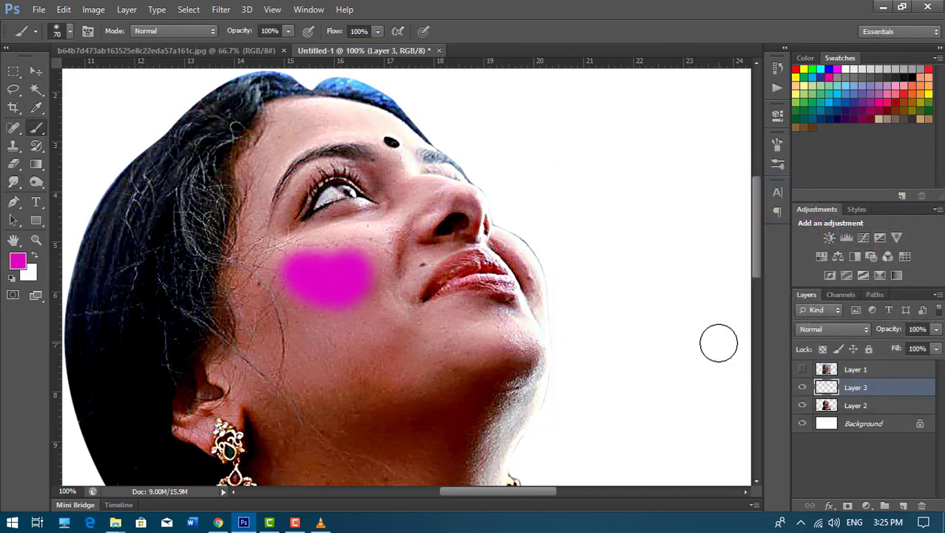
Gaussian-blur the patch at radius 31.9, set Overlay at 58% opacity, and merge down
{"action": "left_click", "coordinate": [220, 9]}
{"action": "left_click", "coordinate": [425, 249]}
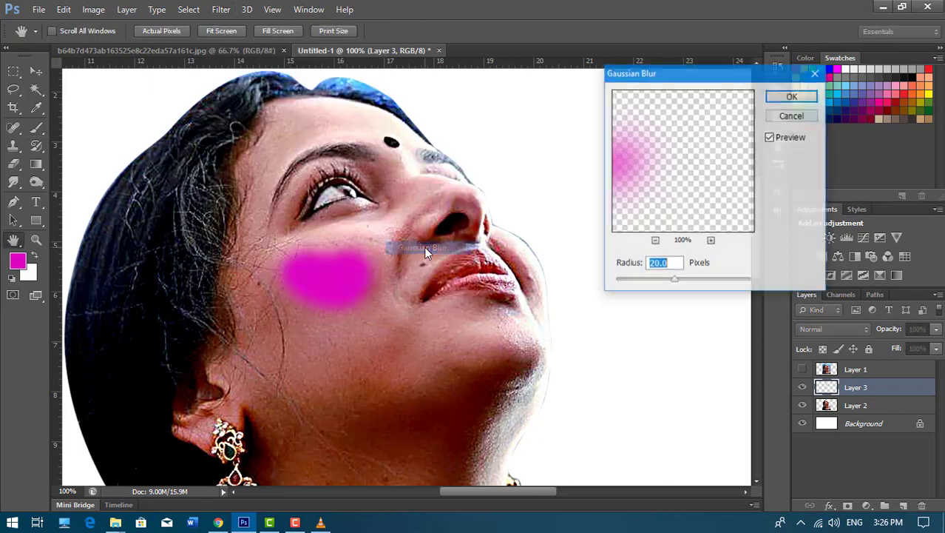
{"action": "left_click_drag", "start_coordinate": [674, 279], "coordinate": [681, 280]}
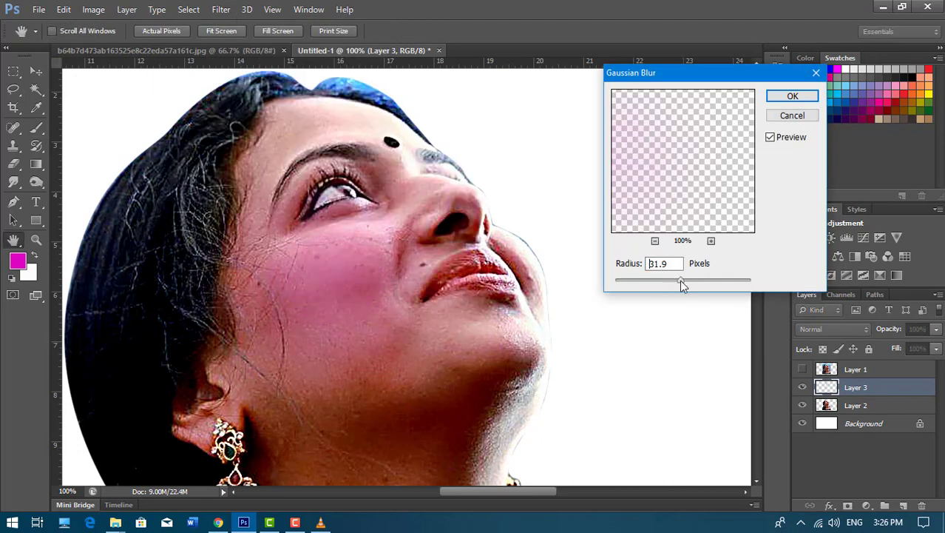
{"action": "key", "text": "Return"}
{"action": "left_click_drag", "start_coordinate": [888, 330], "coordinate": [866, 334]}
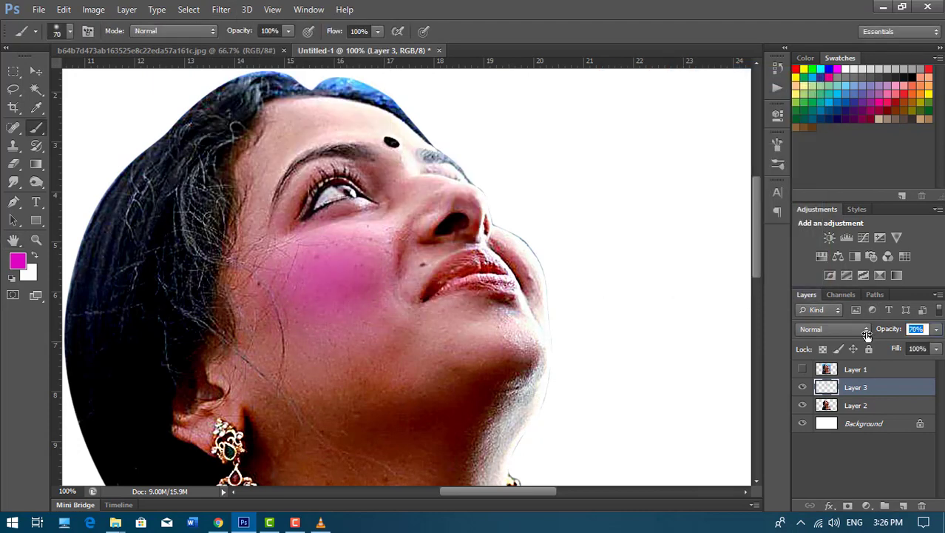
{"action": "left_click", "coordinate": [854, 332]}
{"action": "left_click", "coordinate": [807, 171]}
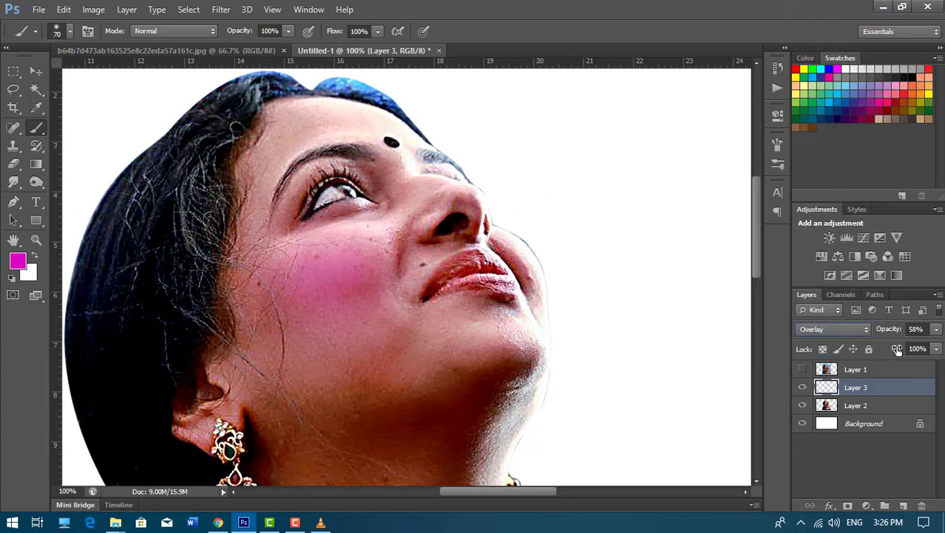
{"action": "key", "text": "ctrl+e"}
Zoom to 200% on the chin and set the Smudge brush to size 30
{"action": "left_click_drag", "start_coordinate": [326, 314], "coordinate": [185, 225]}
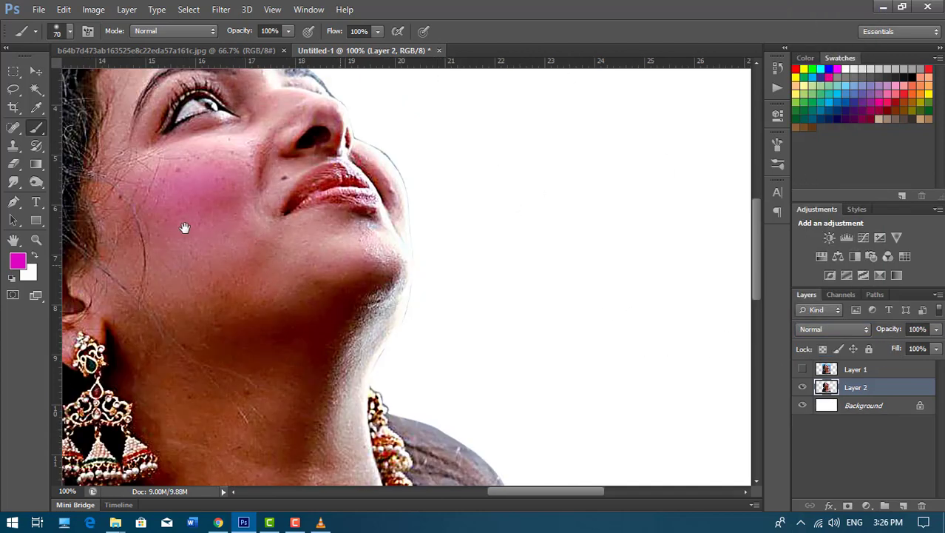
{"action": "mouse_move", "coordinate": [343, 267]}
{"action": "left_mouse_down"}
{"action": "mouse_move", "coordinate": [173, 223]}
{"action": "mouse_move", "coordinate": [502, 268]}
{"action": "left_mouse_up"}
{"action": "key", "text": "ctrl+plus"}
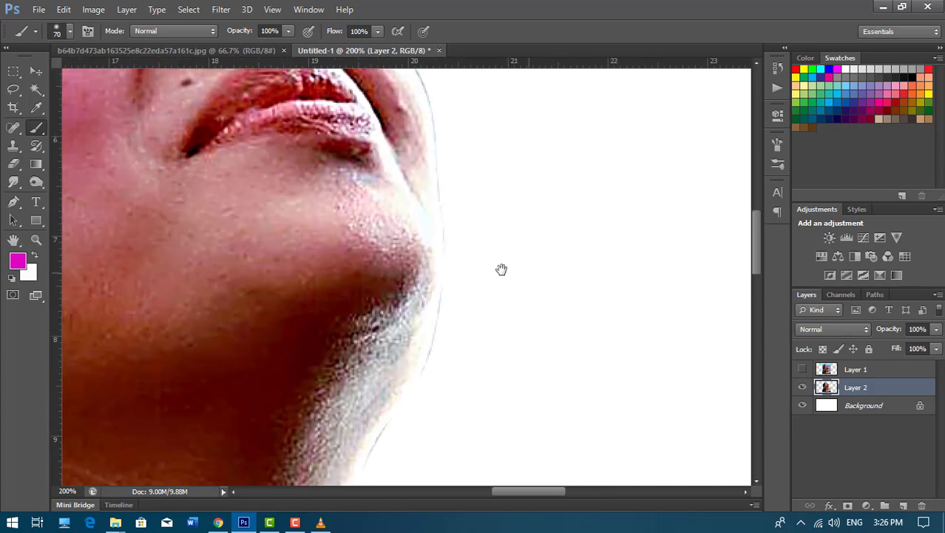
{"action": "left_click_drag", "start_coordinate": [451, 306], "coordinate": [571, 328]}
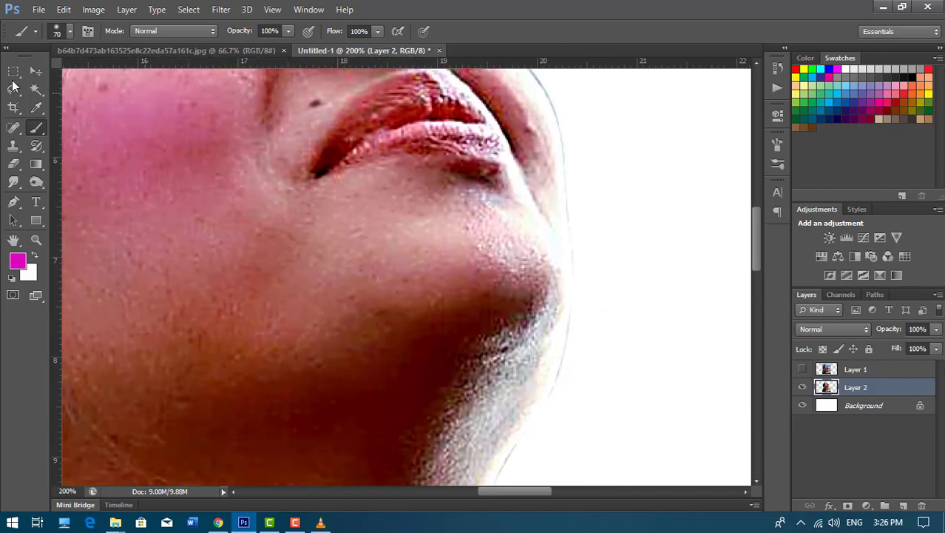
{"action": "key", "text": "r"}
{"action": "key", "text": "bracketleft"}
{"action": "key", "text": "bracketleft"}
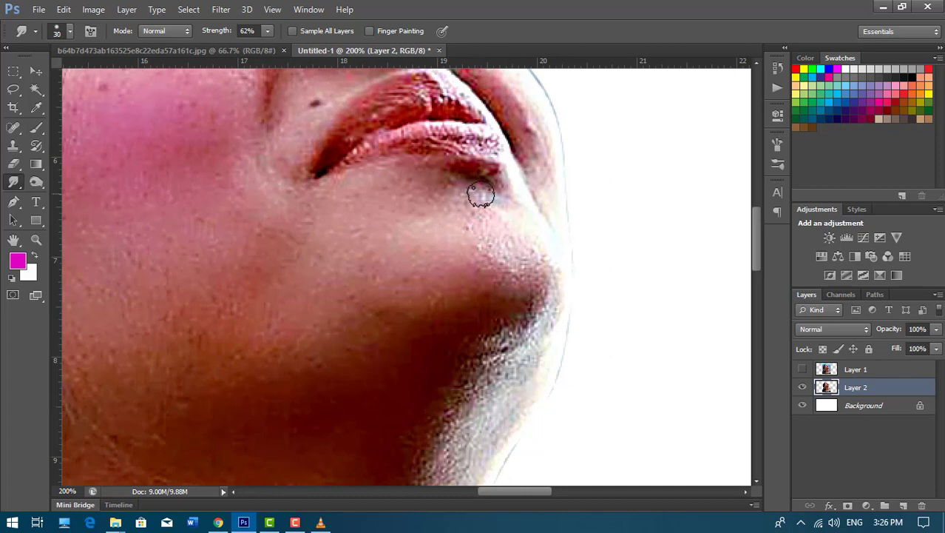
Smudge the skin below the lower lip, the chin's edges and the pale area under the chin
{"action": "mouse_move", "coordinate": [452, 192]}
{"action": "left_mouse_down"}
{"action": "mouse_move", "coordinate": [527, 260]}
{"action": "mouse_move", "coordinate": [488, 289]}
{"action": "left_mouse_up"}
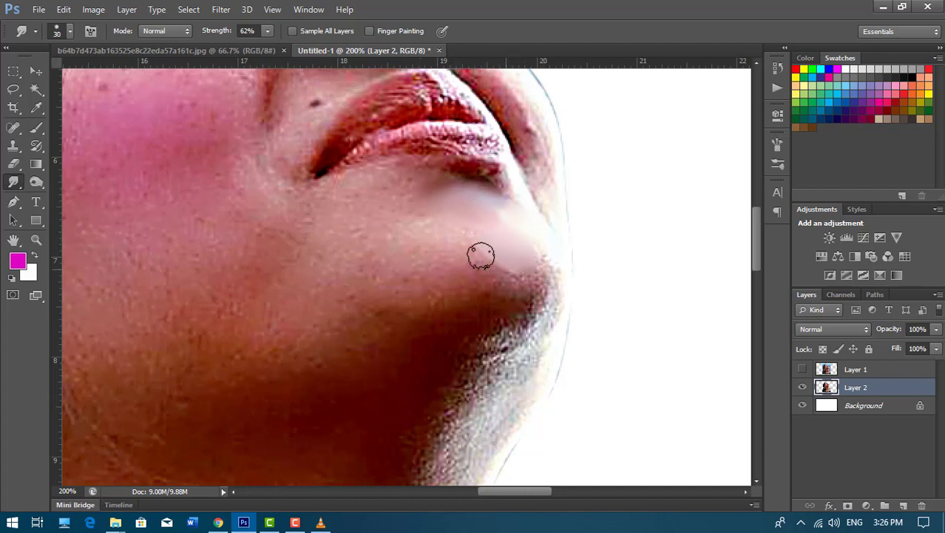
{"action": "left_click_drag", "start_coordinate": [455, 254], "coordinate": [441, 302]}
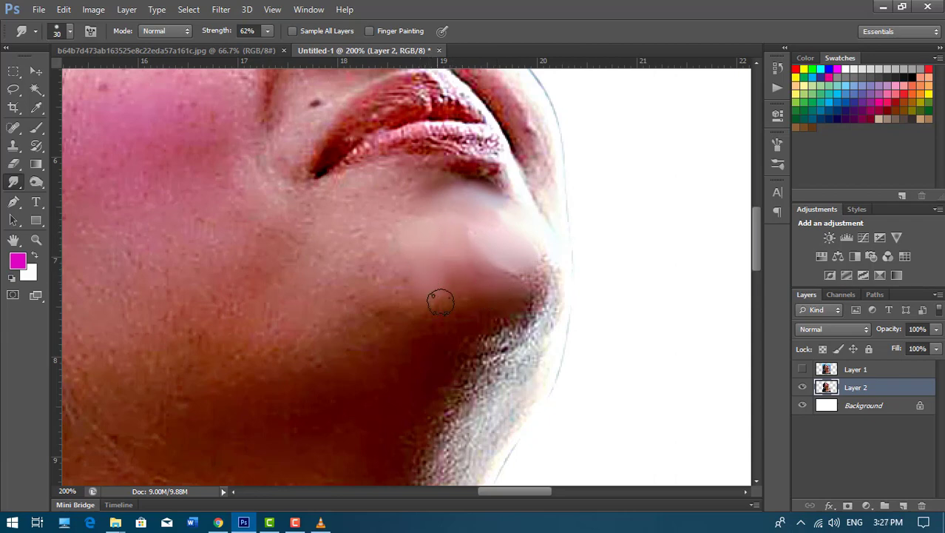
{"action": "mouse_move", "coordinate": [534, 253]}
{"action": "left_mouse_down"}
{"action": "mouse_move", "coordinate": [532, 308]}
{"action": "mouse_move", "coordinate": [471, 321]}
{"action": "mouse_move", "coordinate": [530, 298]}
{"action": "left_mouse_up"}
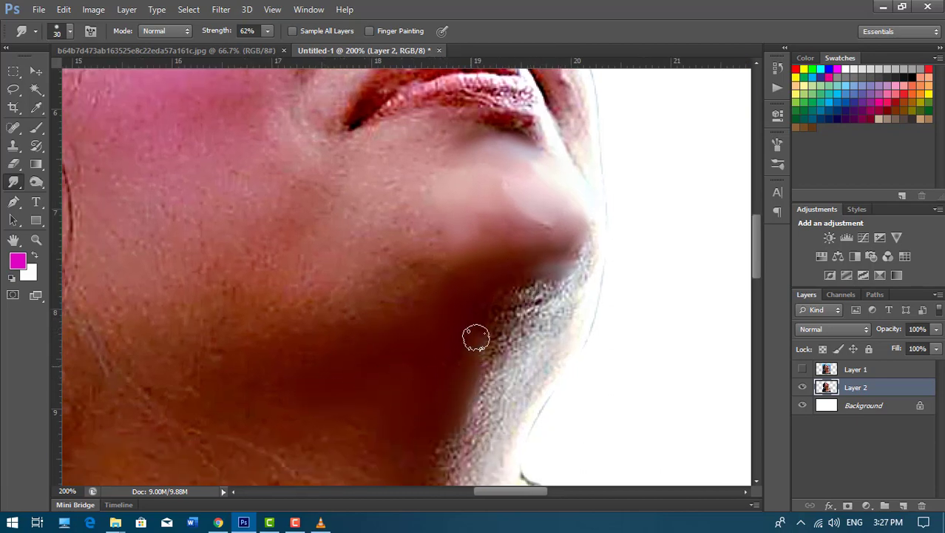
{"action": "mouse_move", "coordinate": [514, 292]}
{"action": "left_mouse_down"}
{"action": "mouse_move", "coordinate": [542, 284]}
{"action": "mouse_move", "coordinate": [510, 342]}
{"action": "mouse_move", "coordinate": [569, 291]}
{"action": "mouse_move", "coordinate": [554, 304]}
{"action": "mouse_move", "coordinate": [540, 366]}
{"action": "mouse_move", "coordinate": [498, 371]}
{"action": "mouse_move", "coordinate": [455, 422]}
{"action": "mouse_move", "coordinate": [486, 419]}
{"action": "left_mouse_up"}
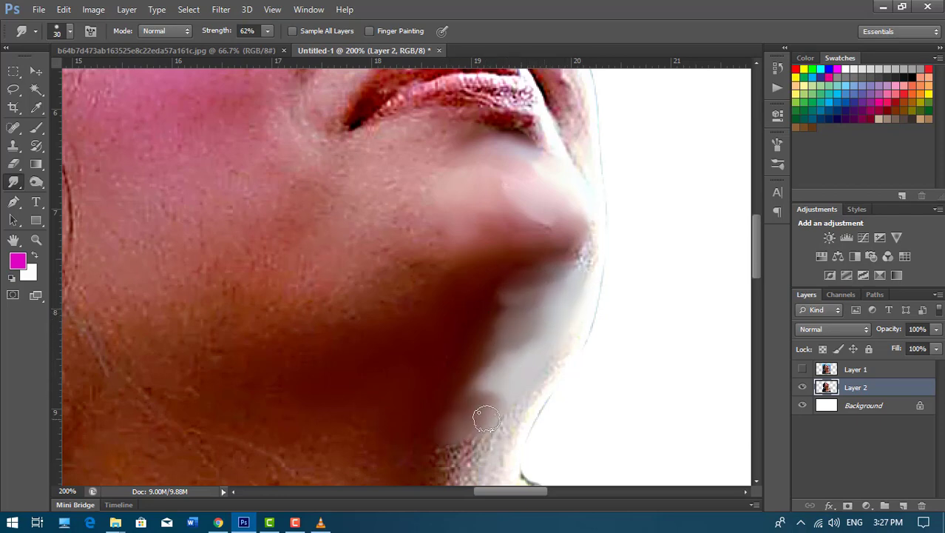
{"action": "left_click_drag", "start_coordinate": [481, 381], "coordinate": [503, 316]}
{"action": "mouse_move", "coordinate": [565, 276]}
{"action": "left_mouse_down"}
{"action": "mouse_move", "coordinate": [523, 299]}
{"action": "mouse_move", "coordinate": [567, 253]}
{"action": "mouse_move", "coordinate": [527, 254]}
{"action": "mouse_move", "coordinate": [483, 380]}
{"action": "mouse_move", "coordinate": [534, 341]}
{"action": "mouse_move", "coordinate": [604, 199]}
{"action": "mouse_move", "coordinate": [538, 154]}
{"action": "left_mouse_up"}
{"action": "left_click", "coordinate": [69, 30]}
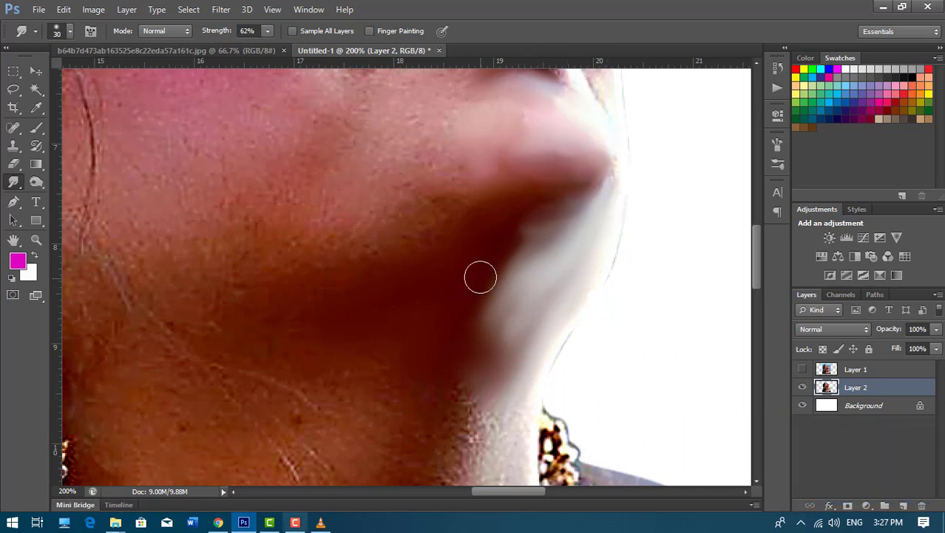
{"action": "scroll", "coordinate": [480, 276], "scroll_direction": "down", "scroll_amount": 5}
{"action": "left_click_drag", "start_coordinate": [439, 405], "coordinate": [477, 366]}
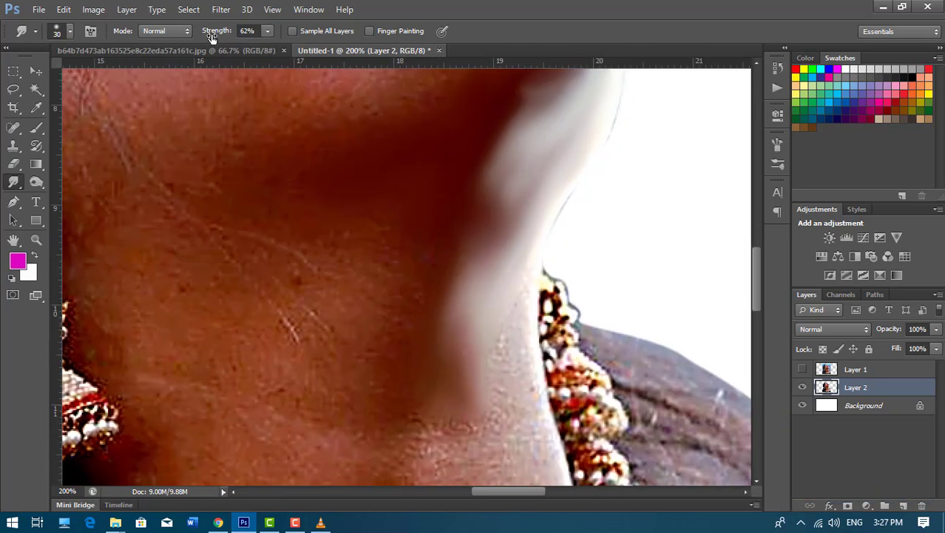
Reset the tool presets to defaults at 53% strength and smear the pale neck edge downward
{"action": "left_click", "coordinate": [37, 30]}
{"action": "left_click", "coordinate": [176, 56]}
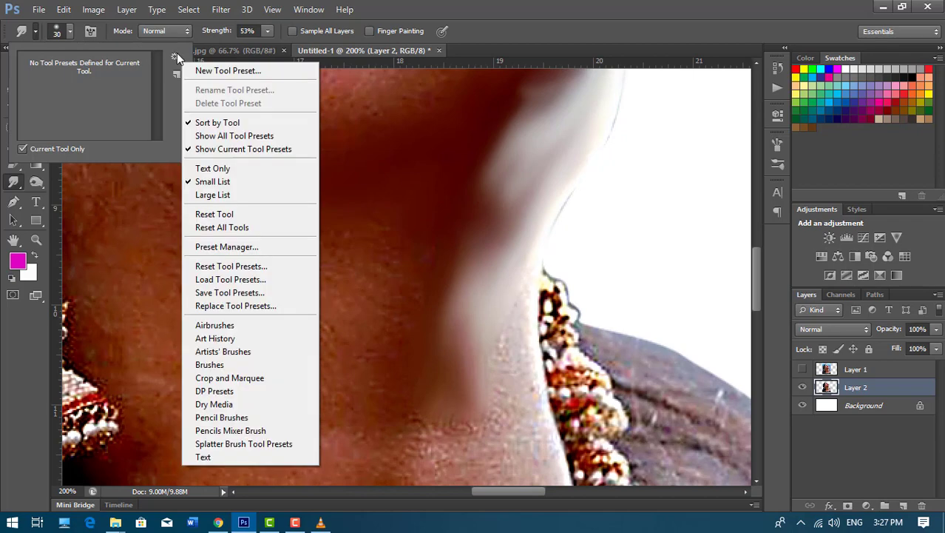
{"action": "left_click", "coordinate": [225, 267]}
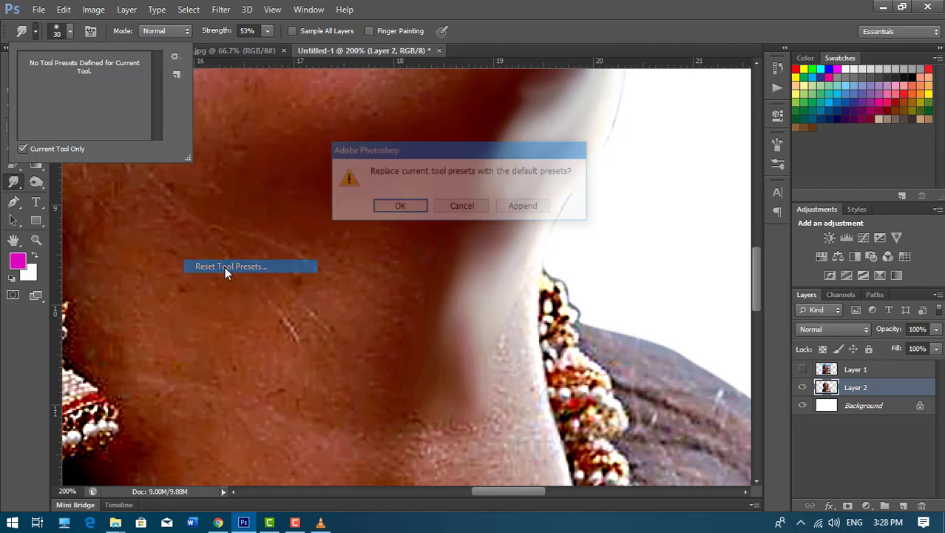
{"action": "left_click", "coordinate": [397, 208]}
{"action": "mouse_move", "coordinate": [450, 301]}
{"action": "left_mouse_down"}
{"action": "mouse_move", "coordinate": [503, 353]}
{"action": "mouse_move", "coordinate": [433, 429]}
{"action": "mouse_move", "coordinate": [307, 429]}
{"action": "left_mouse_up"}
Smooth the scratch and surrounding skin on the neck with the Smudge tool
{"action": "mouse_move", "coordinate": [176, 387]}
{"action": "left_mouse_down"}
{"action": "mouse_move", "coordinate": [394, 352]}
{"action": "mouse_move", "coordinate": [236, 291]}
{"action": "left_mouse_up"}
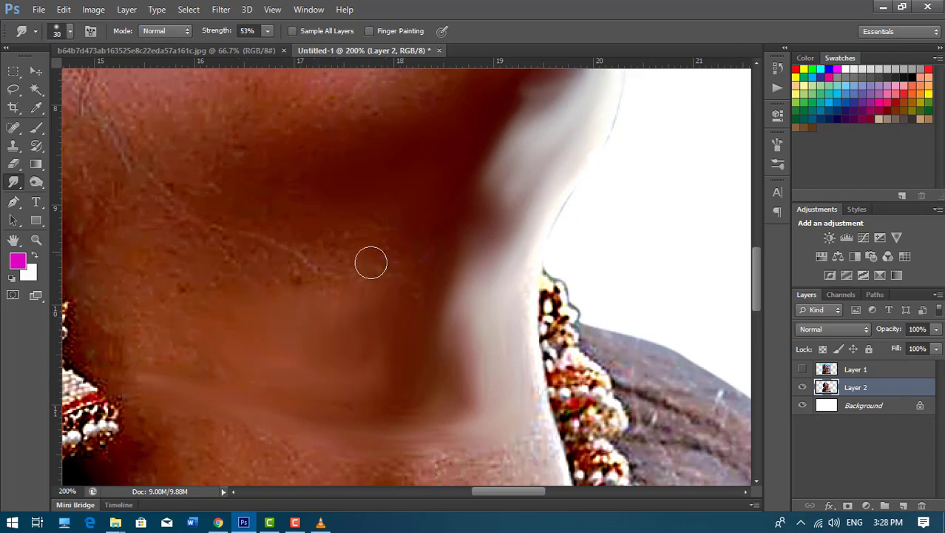
{"action": "mouse_move", "coordinate": [371, 263]}
{"action": "left_mouse_down"}
{"action": "mouse_move", "coordinate": [424, 295]}
{"action": "mouse_move", "coordinate": [190, 326]}
{"action": "left_mouse_up"}
{"action": "scroll", "coordinate": [425, 372], "scroll_direction": "up", "scroll_amount": 5}
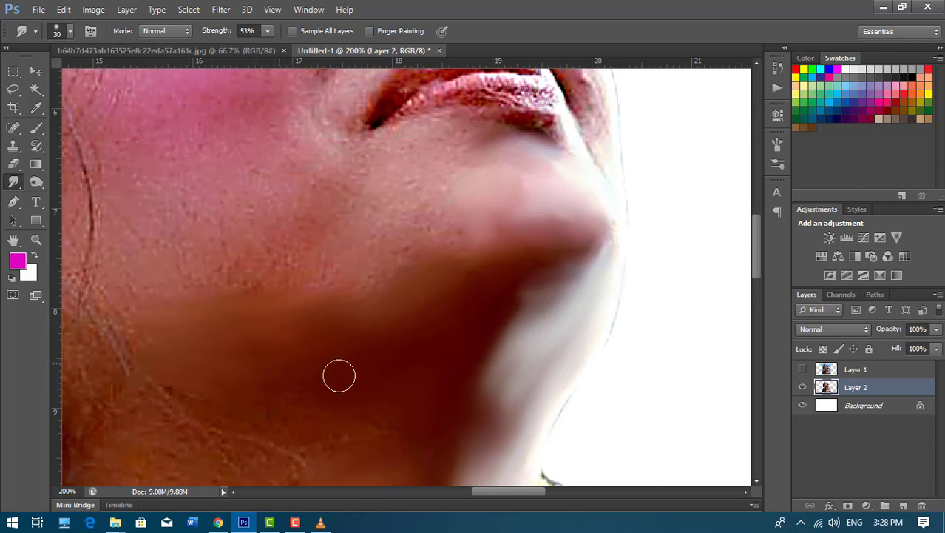
{"action": "left_click_drag", "start_coordinate": [364, 271], "coordinate": [495, 293]}
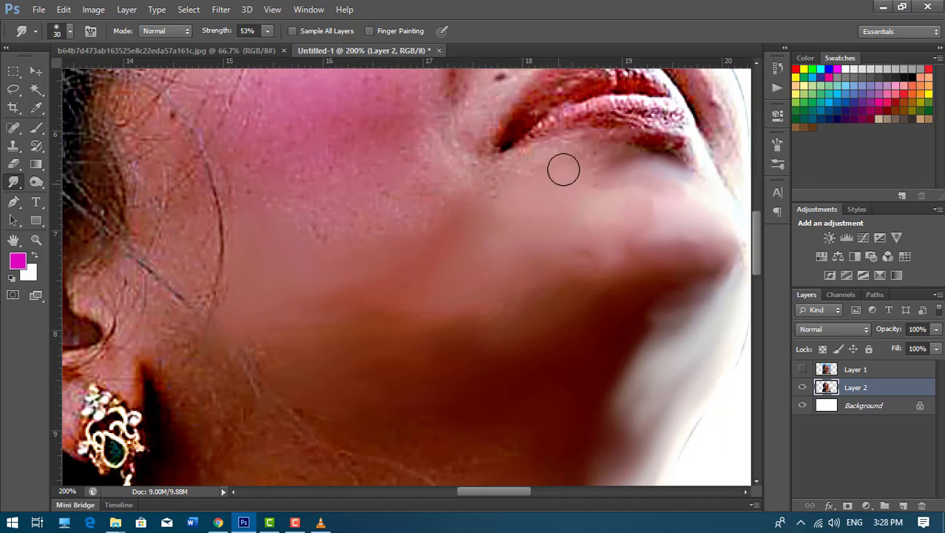
{"action": "left_click_drag", "start_coordinate": [562, 275], "coordinate": [488, 256]}
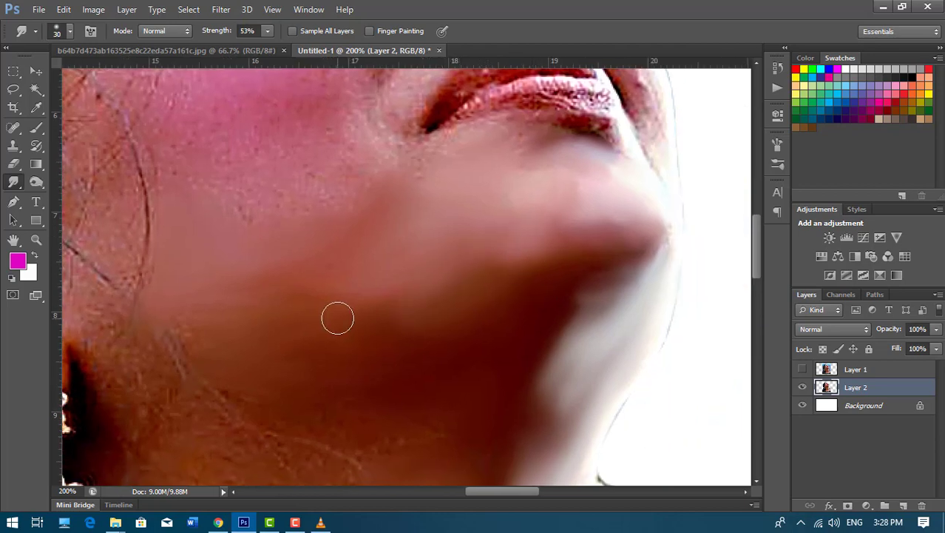
{"action": "left_click_drag", "start_coordinate": [239, 119], "coordinate": [328, 282]}
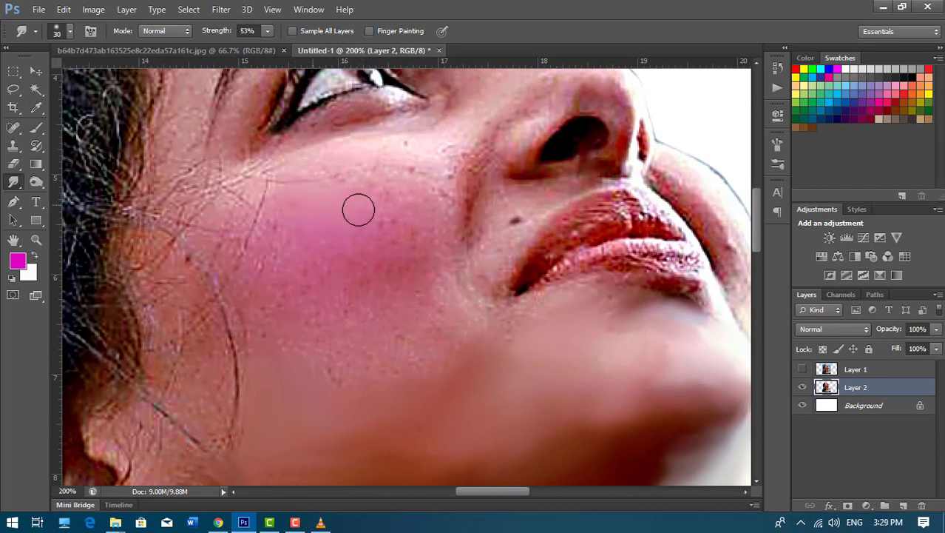
Smear the pink blush up across the cheek and soften the cheek edge's fine hairs
{"action": "mouse_move", "coordinate": [359, 210]}
{"action": "left_mouse_down"}
{"action": "mouse_move", "coordinate": [418, 215]}
{"action": "mouse_move", "coordinate": [331, 264]}
{"action": "mouse_move", "coordinate": [428, 310]}
{"action": "left_mouse_up"}
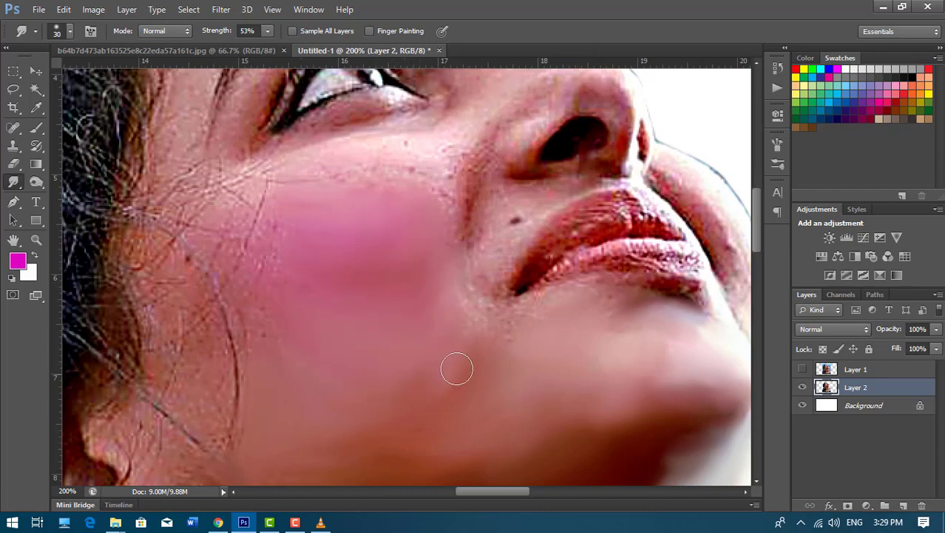
{"action": "key", "text": "ctrl+minus"}
{"action": "key", "text": "ctrl+minus"}
{"action": "key", "text": "ctrl+minus"}
{"action": "key", "text": "ctrl+minus"}
{"action": "key", "text": "ctrl+plus"}
{"action": "key", "text": "ctrl+plus"}
{"action": "key", "text": "ctrl+plus"}
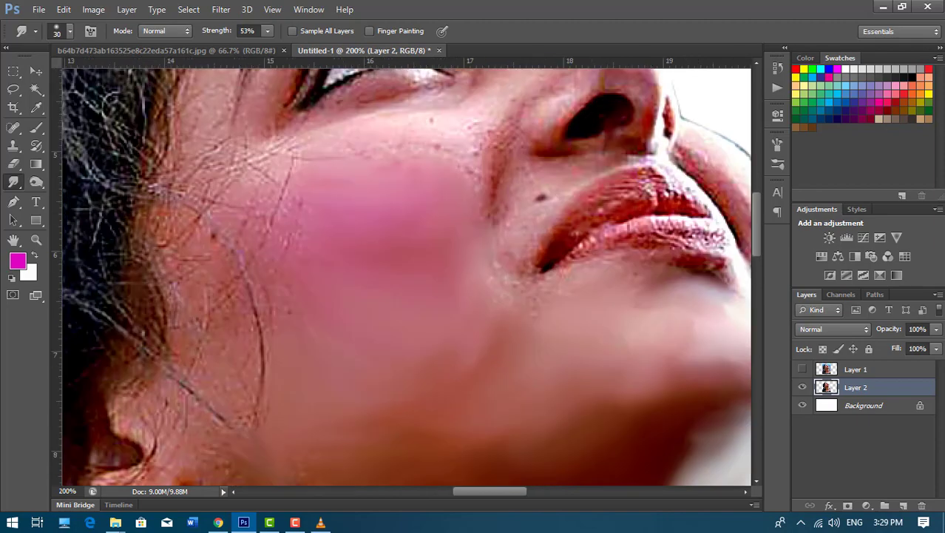
{"action": "right_click", "coordinate": [25, 186]}
{"action": "left_click", "coordinate": [49, 206]}
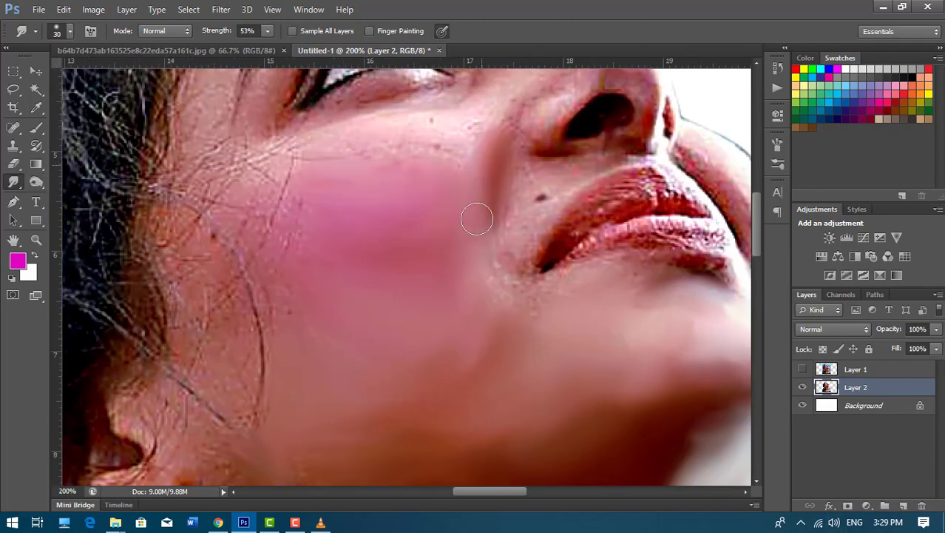
{"action": "scroll", "coordinate": [477, 213], "scroll_direction": "up", "scroll_amount": 3}
{"action": "mouse_move", "coordinate": [382, 257]}
{"action": "left_mouse_down"}
{"action": "mouse_move", "coordinate": [272, 280]}
{"action": "mouse_move", "coordinate": [383, 282]}
{"action": "left_mouse_up"}
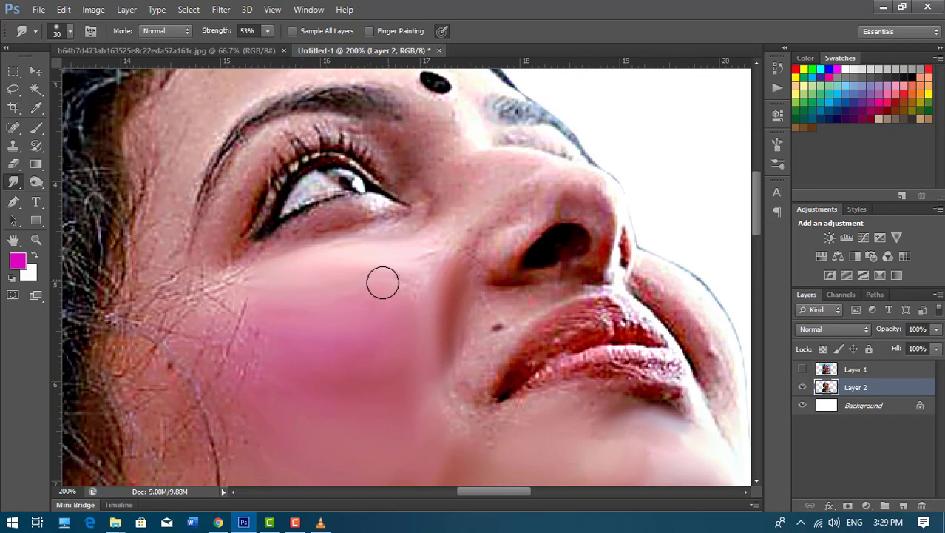
{"action": "scroll", "coordinate": [490, 200], "scroll_direction": "down", "scroll_amount": 2}
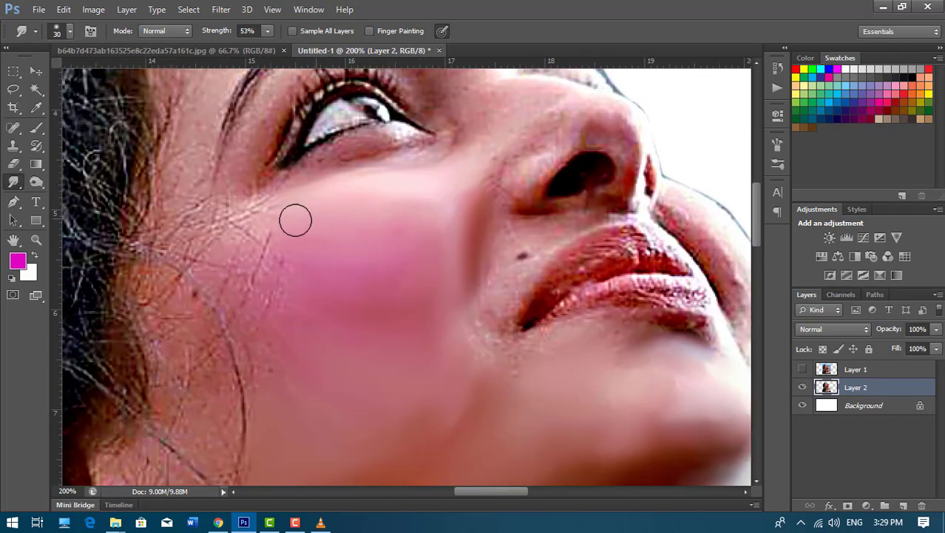
{"action": "mouse_move", "coordinate": [295, 220]}
{"action": "left_mouse_down"}
{"action": "mouse_move", "coordinate": [202, 237]}
{"action": "mouse_move", "coordinate": [188, 213]}
{"action": "mouse_move", "coordinate": [224, 262]}
{"action": "mouse_move", "coordinate": [231, 299]}
{"action": "left_mouse_up"}
Hide Layer 1 and smudge away the dark hair strand on the cheek
{"action": "left_click", "coordinate": [802, 369]}
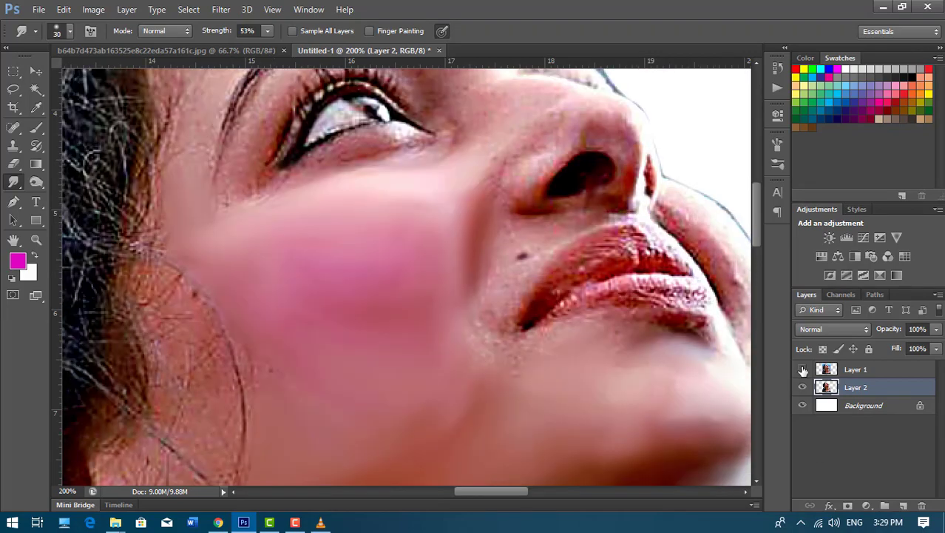
{"action": "scroll", "coordinate": [462, 247], "scroll_direction": "left", "scroll_amount": 5}
{"action": "scroll", "coordinate": [462, 247], "scroll_direction": "down", "scroll_amount": 2}
{"action": "mouse_move", "coordinate": [393, 234]}
{"action": "left_mouse_down"}
{"action": "mouse_move", "coordinate": [416, 317]}
{"action": "mouse_move", "coordinate": [374, 328]}
{"action": "mouse_move", "coordinate": [381, 355]}
{"action": "left_mouse_up"}
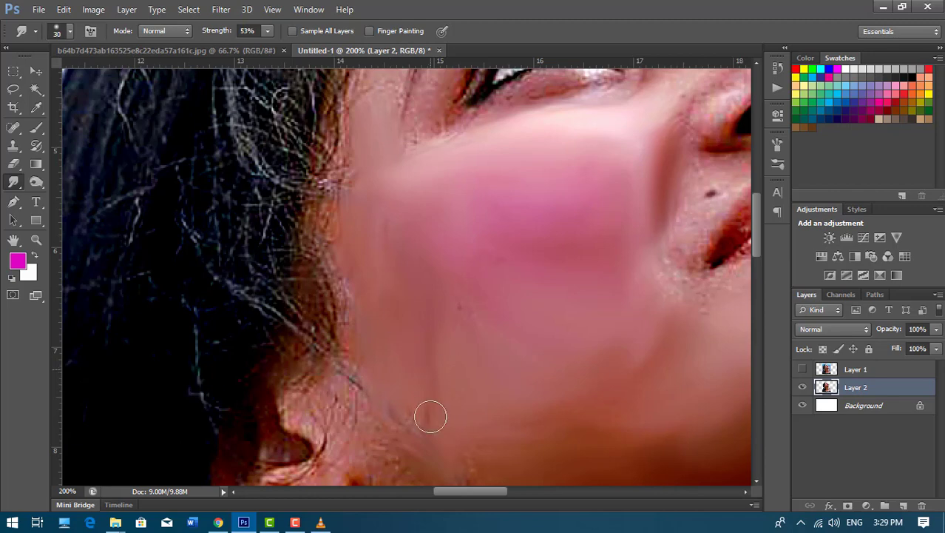
Pick a rotated elliptical brush tip for the Smudge tool
{"action": "left_click", "coordinate": [70, 30]}
{"action": "double_click", "coordinate": [220, 252]}
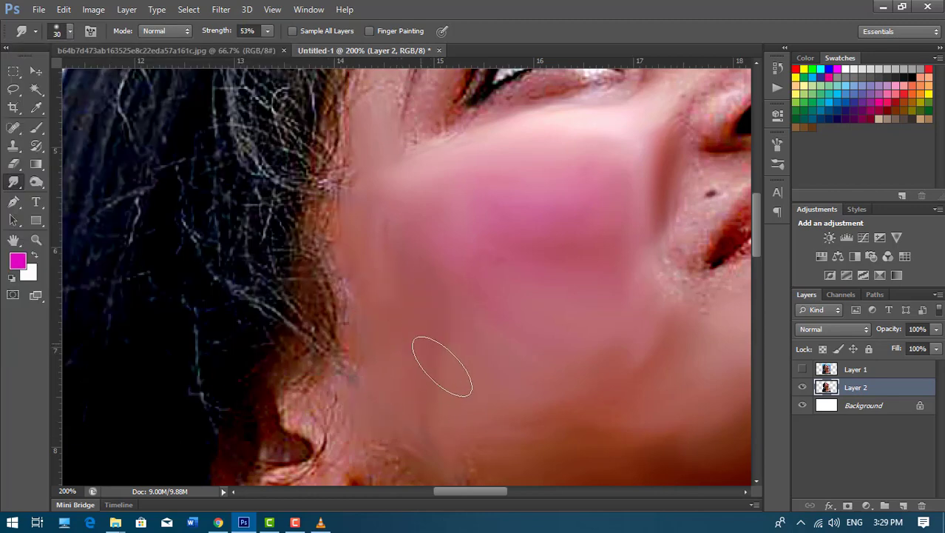
{"action": "scroll", "coordinate": [428, 342], "scroll_direction": "down", "scroll_amount": 2}
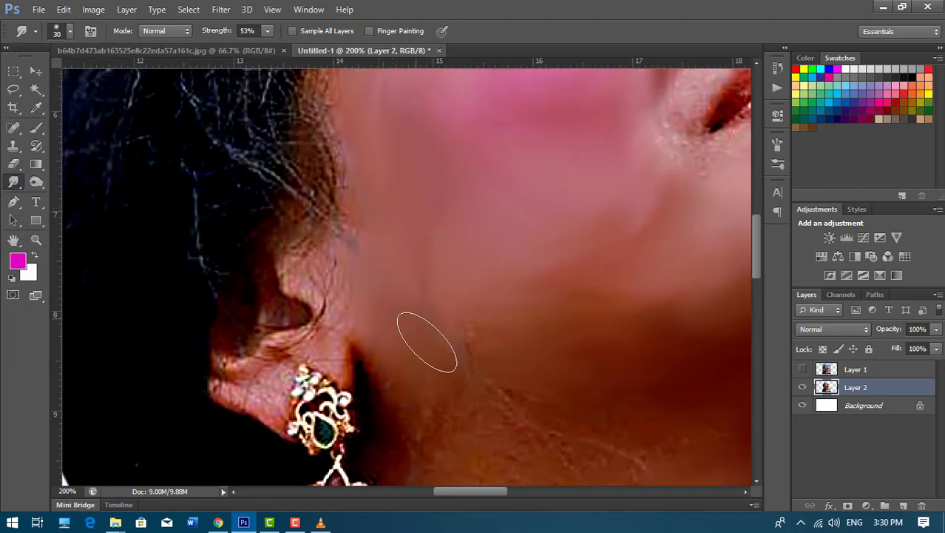
{"action": "scroll", "coordinate": [454, 299], "scroll_direction": "right", "scroll_amount": 4}
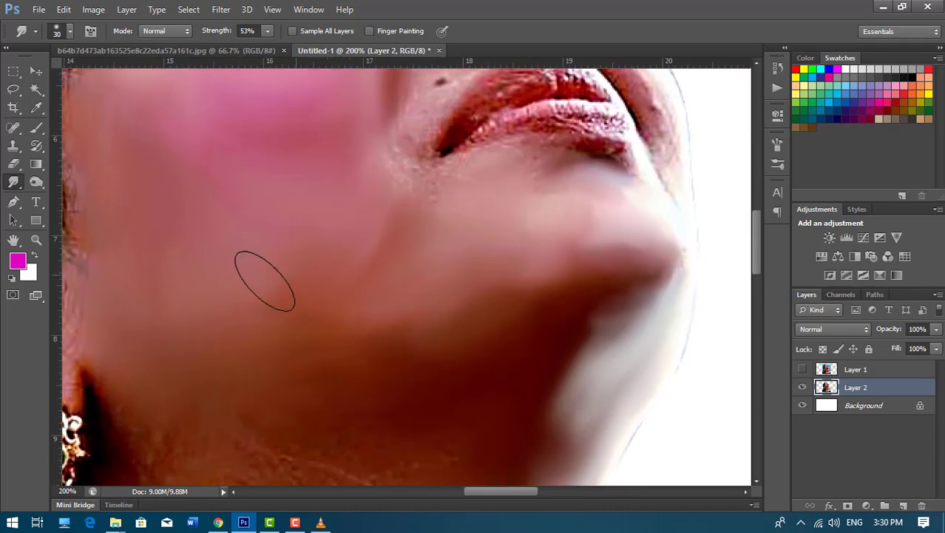
Smudge away the spots and lines on the neck below the earring
{"action": "scroll", "coordinate": [385, 259], "scroll_direction": "down", "scroll_amount": 2}
{"action": "scroll", "coordinate": [385, 258], "scroll_direction": "left", "scroll_amount": 1}
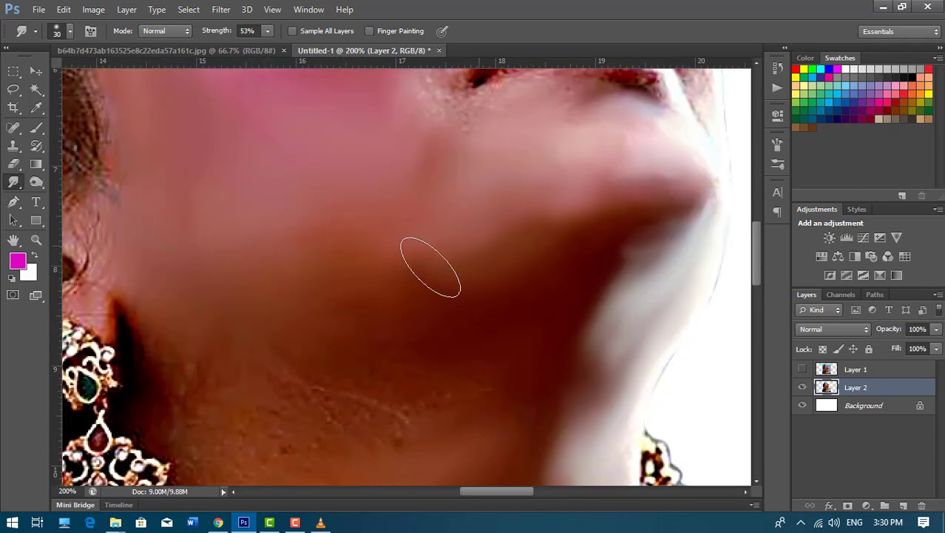
{"action": "scroll", "coordinate": [414, 266], "scroll_direction": "down", "scroll_amount": 2}
{"action": "scroll", "coordinate": [415, 266], "scroll_direction": "left", "scroll_amount": 1}
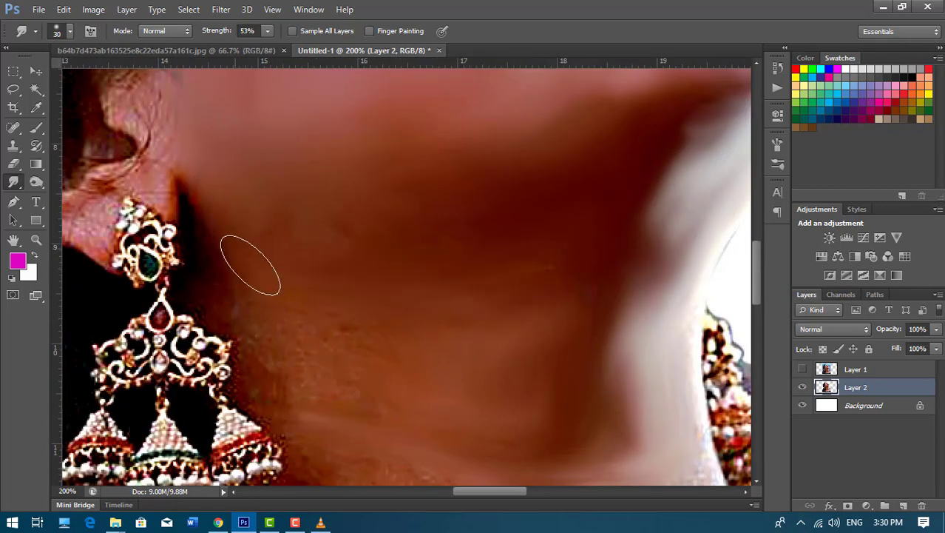
{"action": "scroll", "coordinate": [517, 264], "scroll_direction": "down", "scroll_amount": 3}
{"action": "scroll", "coordinate": [517, 263], "scroll_direction": "left", "scroll_amount": 1}
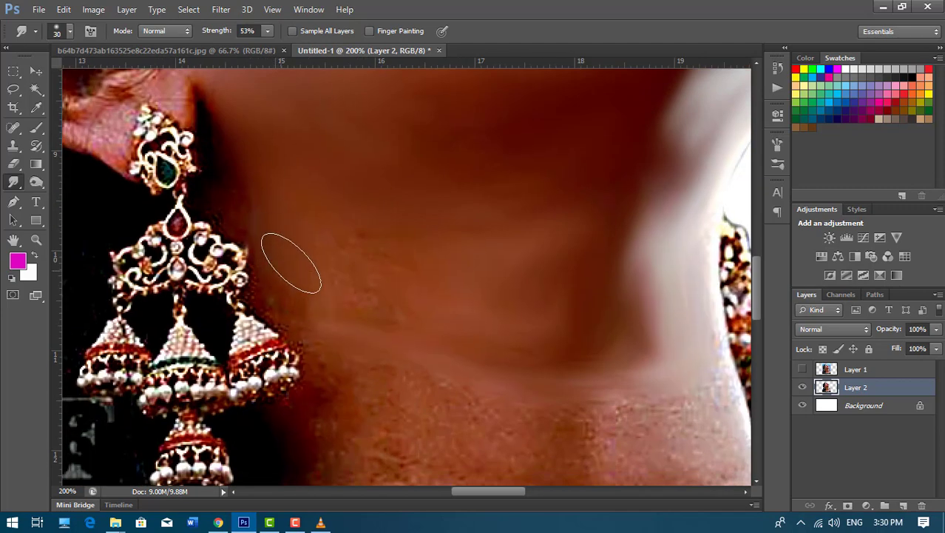
{"action": "scroll", "coordinate": [399, 222], "scroll_direction": "down", "scroll_amount": 2}
{"action": "scroll", "coordinate": [400, 222], "scroll_direction": "right", "scroll_amount": 1}
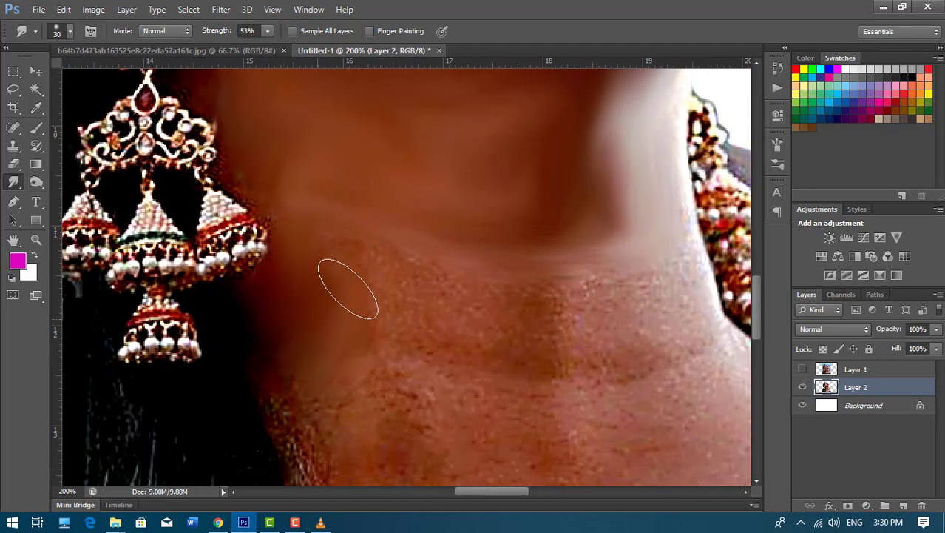
{"action": "left_click_drag", "start_coordinate": [519, 201], "coordinate": [412, 12]}
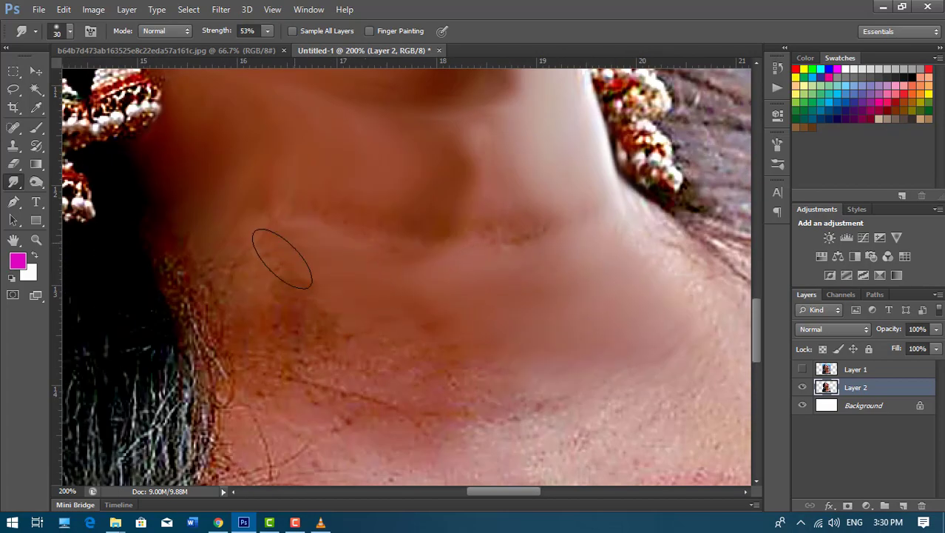
{"action": "mouse_move", "coordinate": [283, 258]}
{"action": "left_mouse_down"}
{"action": "mouse_move", "coordinate": [285, 327]}
{"action": "mouse_move", "coordinate": [500, 363]}
{"action": "mouse_move", "coordinate": [507, 222]}
{"action": "mouse_move", "coordinate": [285, 204]}
{"action": "left_mouse_up"}
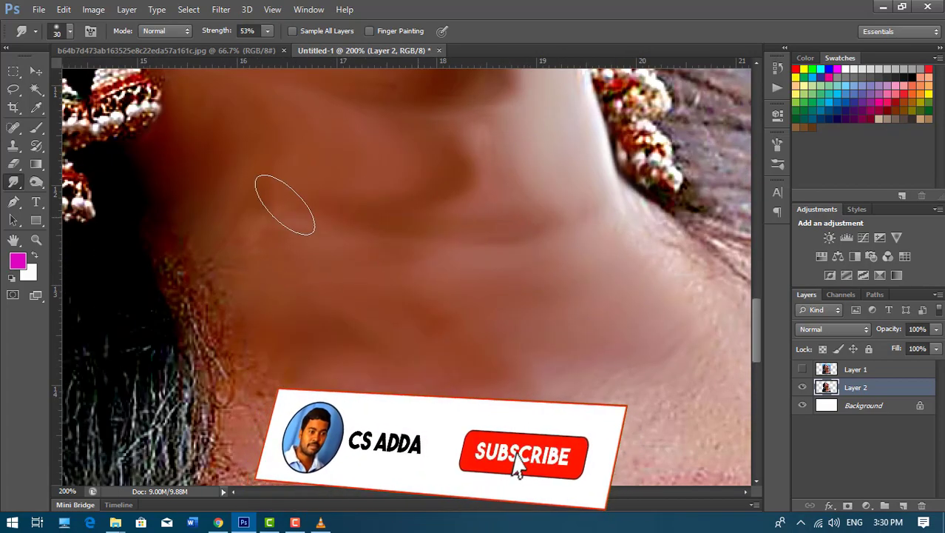
{"action": "mouse_move", "coordinate": [477, 181]}
{"action": "left_mouse_down"}
{"action": "mouse_move", "coordinate": [486, 363]}
{"action": "mouse_move", "coordinate": [469, 280]}
{"action": "mouse_move", "coordinate": [447, 285]}
{"action": "left_mouse_up"}
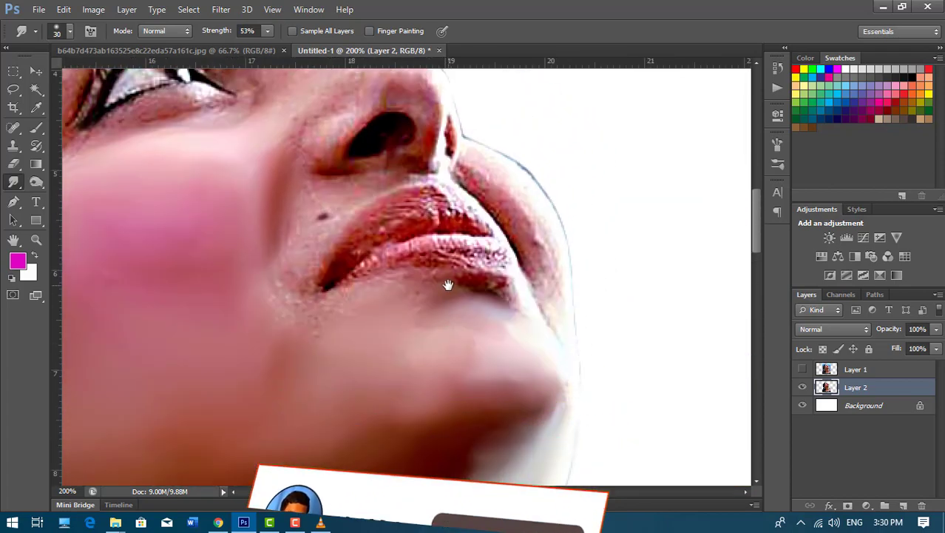
Zoom to 300%, use a small brush at 60% strength, and smooth both lips
{"action": "key", "text": "ctrl+plus"}
{"action": "key", "text": "bracketleft"}
{"action": "key", "text": "bracketleft"}
{"action": "key", "text": "bracketleft"}
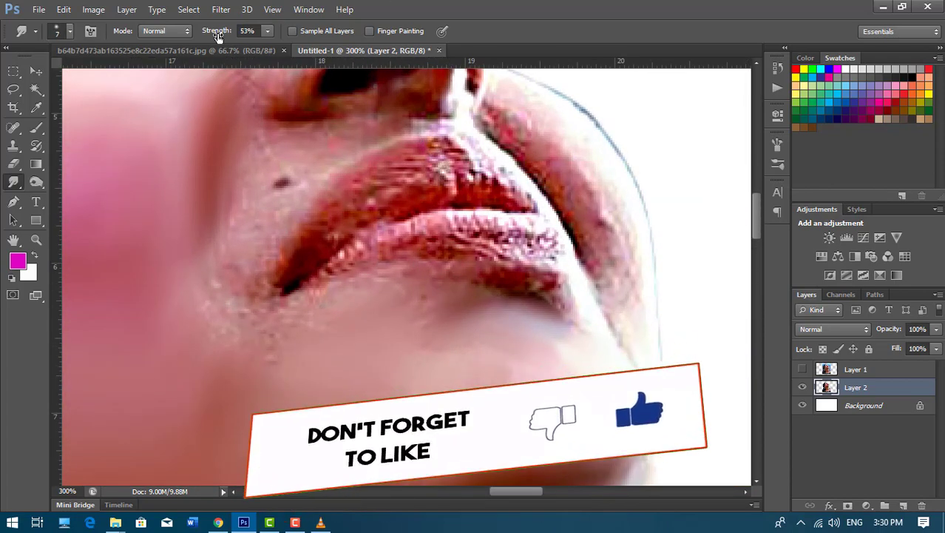
{"action": "left_click_drag", "start_coordinate": [219, 35], "coordinate": [224, 36]}
{"action": "mouse_move", "coordinate": [444, 159]}
{"action": "left_mouse_down"}
{"action": "mouse_move", "coordinate": [429, 181]}
{"action": "mouse_move", "coordinate": [389, 187]}
{"action": "mouse_move", "coordinate": [329, 220]}
{"action": "left_mouse_up"}
{"action": "mouse_move", "coordinate": [400, 194]}
{"action": "left_mouse_down"}
{"action": "mouse_move", "coordinate": [361, 220]}
{"action": "mouse_move", "coordinate": [372, 252]}
{"action": "mouse_move", "coordinate": [301, 261]}
{"action": "left_mouse_up"}
{"action": "left_click_drag", "start_coordinate": [448, 220], "coordinate": [421, 232]}
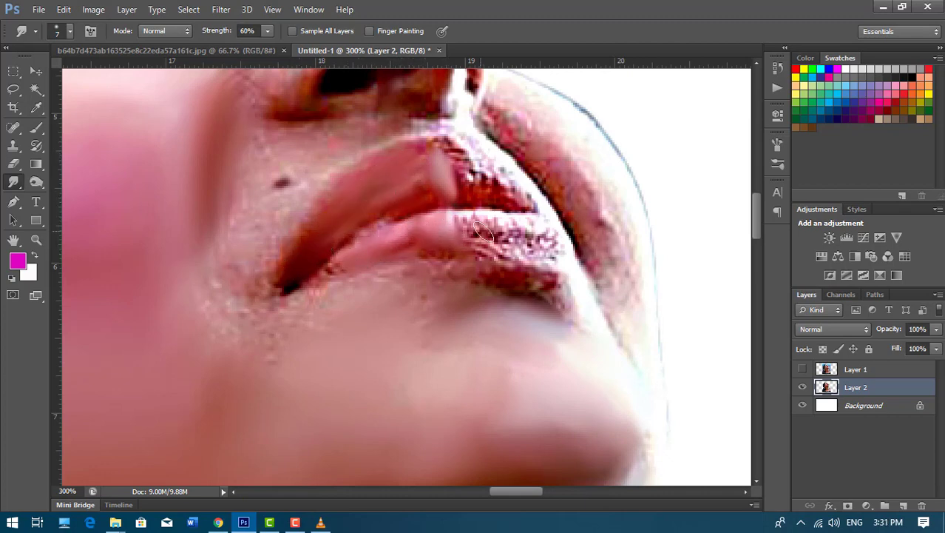
{"action": "mouse_move", "coordinate": [483, 233]}
{"action": "left_mouse_down"}
{"action": "mouse_move", "coordinate": [552, 232]}
{"action": "mouse_move", "coordinate": [464, 218]}
{"action": "mouse_move", "coordinate": [405, 244]}
{"action": "left_mouse_up"}
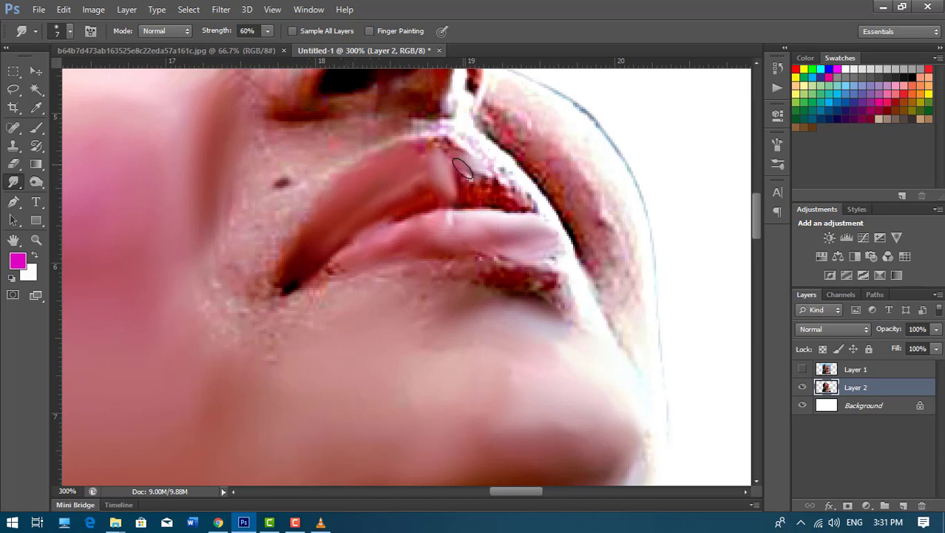
Smooth the lip edges and nearby speckled skin, enlarging the brush to 9
{"action": "mouse_move", "coordinate": [462, 159]}
{"action": "left_mouse_down"}
{"action": "mouse_move", "coordinate": [510, 194]}
{"action": "mouse_move", "coordinate": [492, 172]}
{"action": "left_mouse_up"}
{"action": "mouse_move", "coordinate": [521, 245]}
{"action": "left_mouse_down"}
{"action": "mouse_move", "coordinate": [474, 278]}
{"action": "mouse_move", "coordinate": [541, 287]}
{"action": "left_mouse_up"}
{"action": "left_click_drag", "start_coordinate": [579, 218], "coordinate": [601, 291]}
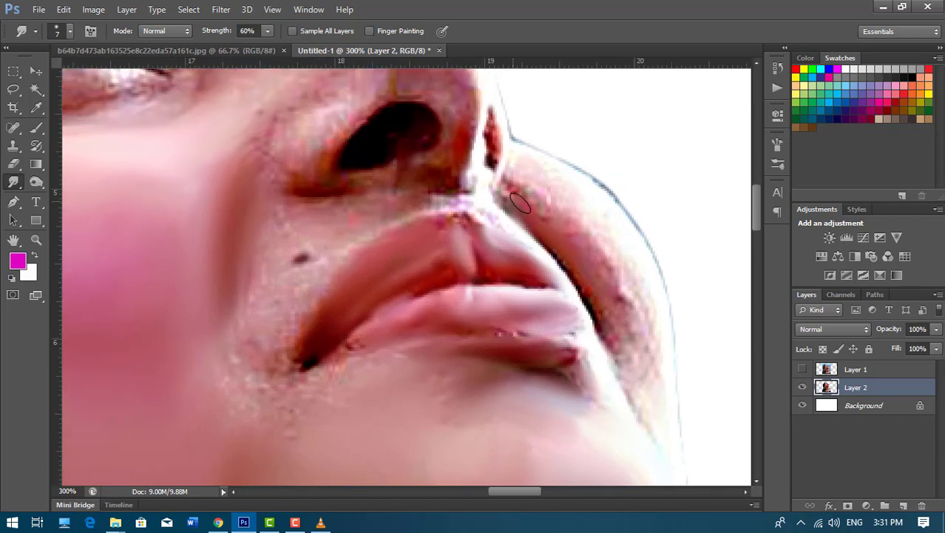
{"action": "mouse_move", "coordinate": [571, 230]}
{"action": "left_mouse_down"}
{"action": "mouse_move", "coordinate": [625, 289]}
{"action": "mouse_move", "coordinate": [599, 311]}
{"action": "mouse_move", "coordinate": [642, 330]}
{"action": "left_mouse_up"}
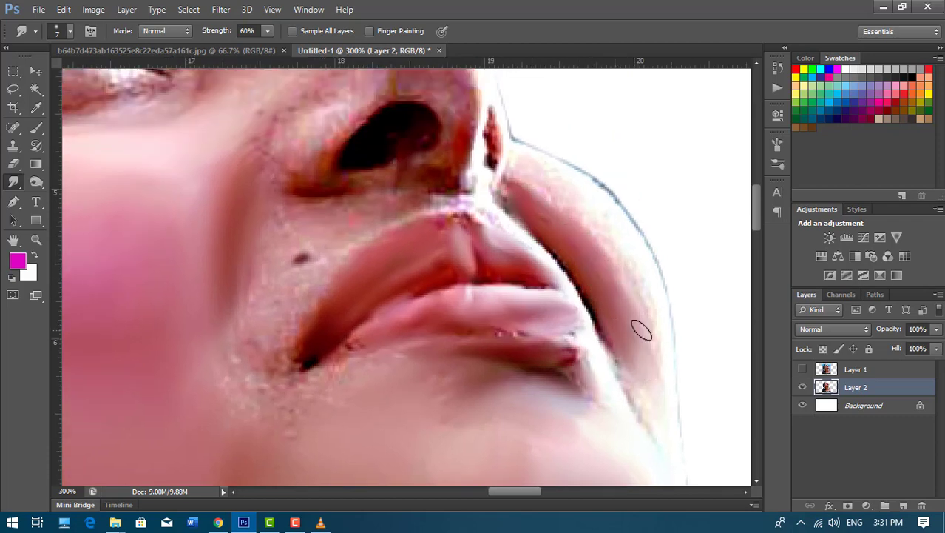
{"action": "key", "text": "bracketright"}
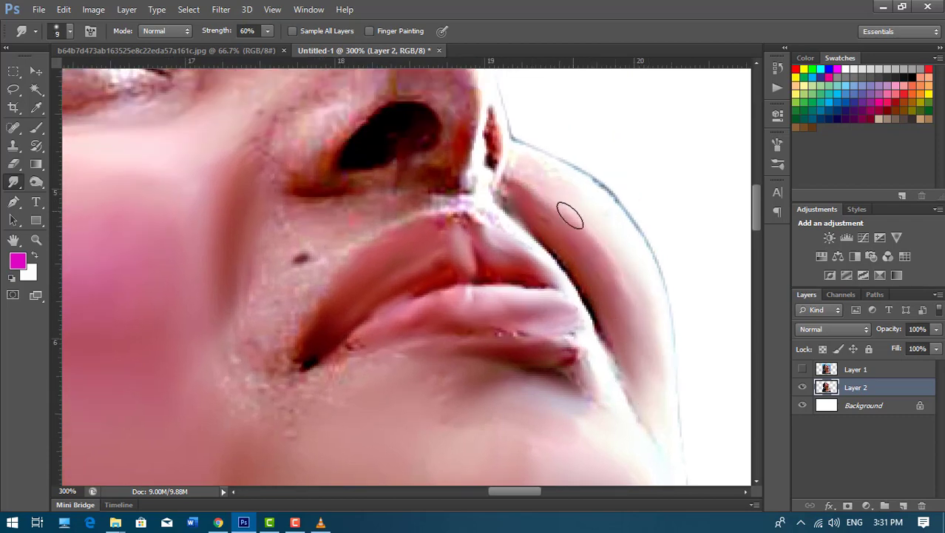
{"action": "mouse_move", "coordinate": [357, 214]}
{"action": "left_mouse_down"}
{"action": "mouse_move", "coordinate": [279, 297]}
{"action": "mouse_move", "coordinate": [264, 379]}
{"action": "left_mouse_up"}
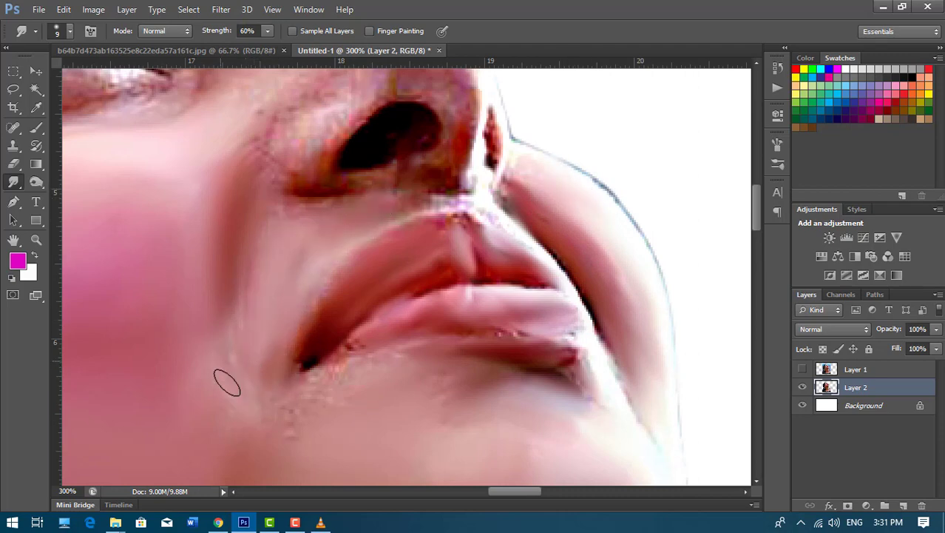
Smudge the skin around the nose tip and the crease beside the nostril
{"action": "scroll", "coordinate": [375, 249], "scroll_direction": "up", "scroll_amount": 3}
{"action": "left_click_drag", "start_coordinate": [314, 239], "coordinate": [322, 279]}
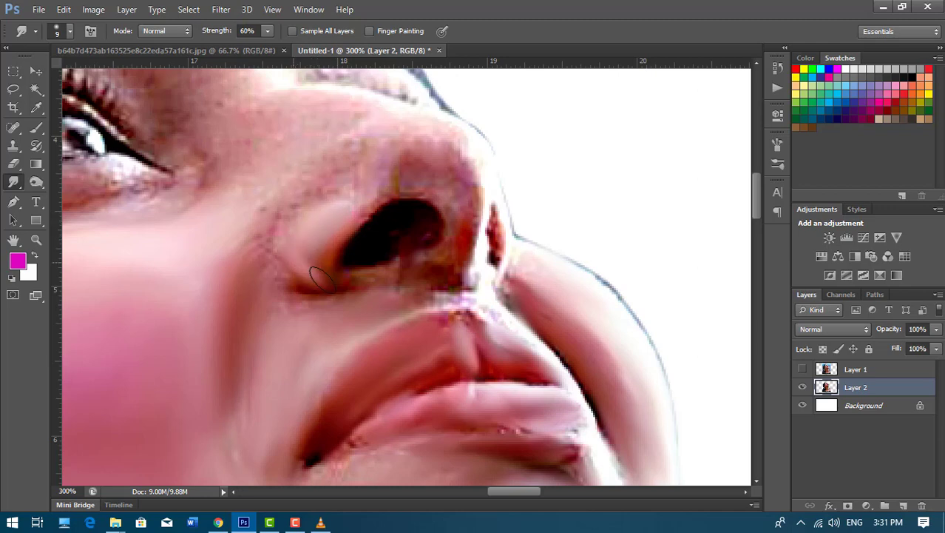
{"action": "mouse_move", "coordinate": [452, 211]}
{"action": "left_mouse_down"}
{"action": "mouse_move", "coordinate": [414, 155]}
{"action": "mouse_move", "coordinate": [343, 204]}
{"action": "left_mouse_up"}
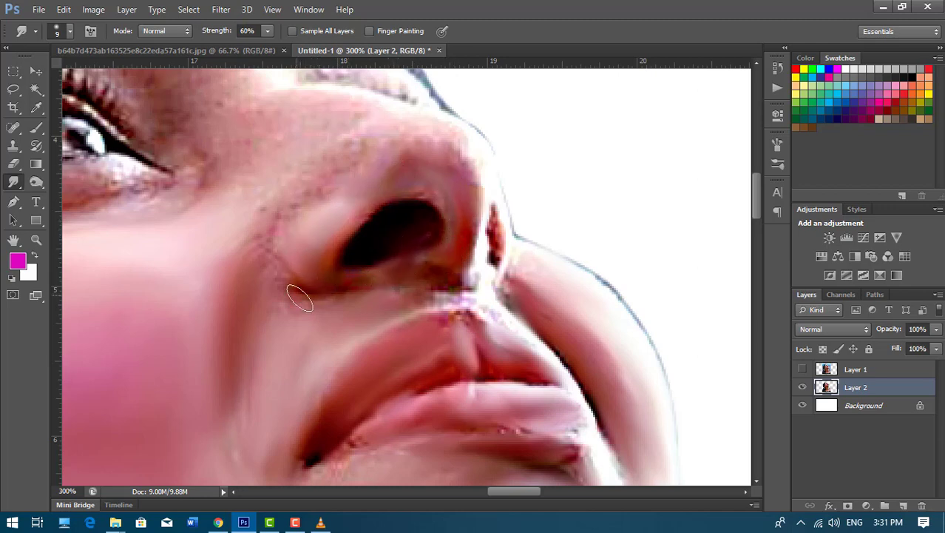
{"action": "left_click_drag", "start_coordinate": [300, 298], "coordinate": [263, 216]}
Pan the view up to the forehead, eyebrow and eye
{"action": "scroll", "coordinate": [314, 176], "scroll_direction": "up", "scroll_amount": 3}
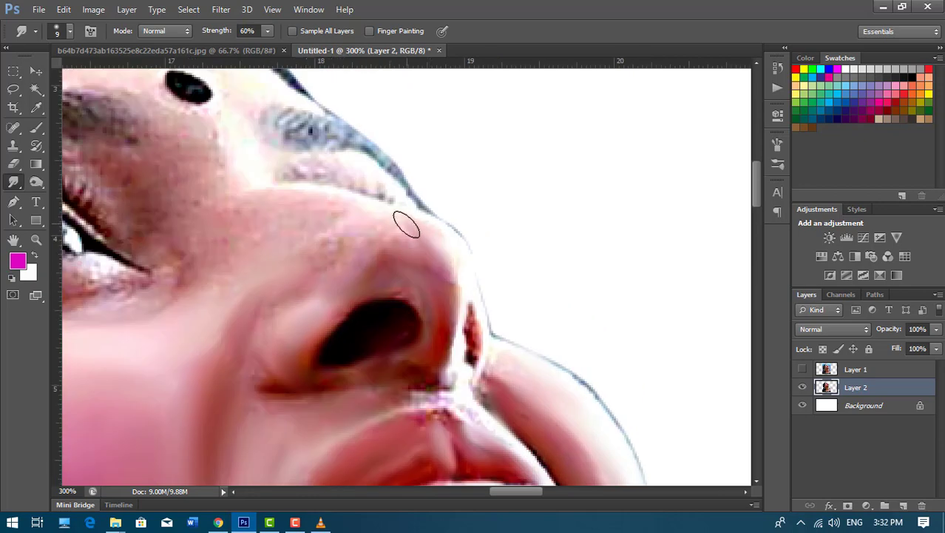
{"action": "scroll", "coordinate": [432, 240], "scroll_direction": "left", "scroll_amount": 3}
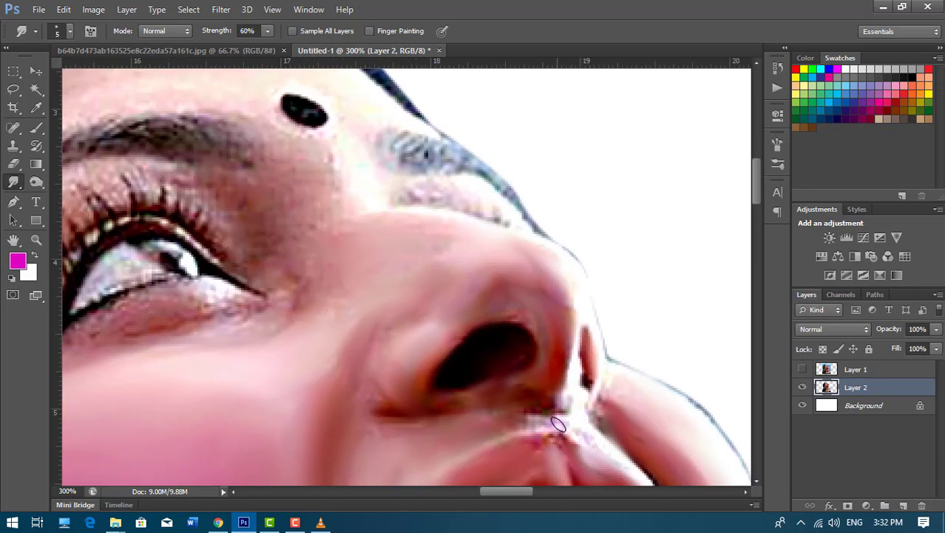
{"action": "scroll", "coordinate": [529, 340], "scroll_direction": "down", "scroll_amount": 3}
{"action": "scroll", "coordinate": [528, 339], "scroll_direction": "right", "scroll_amount": 2}
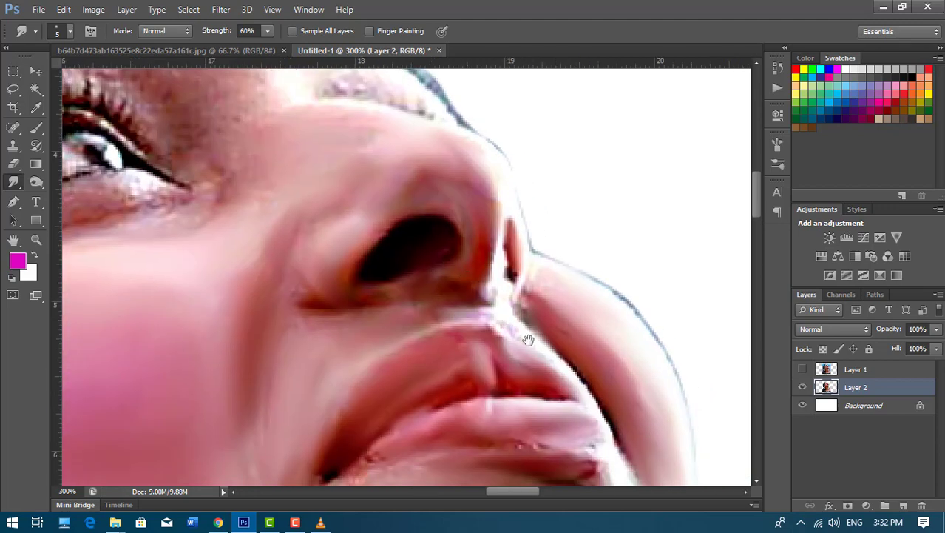
{"action": "scroll", "coordinate": [503, 279], "scroll_direction": "down", "scroll_amount": 1}
{"action": "scroll", "coordinate": [503, 253], "scroll_direction": "left", "scroll_amount": 4}
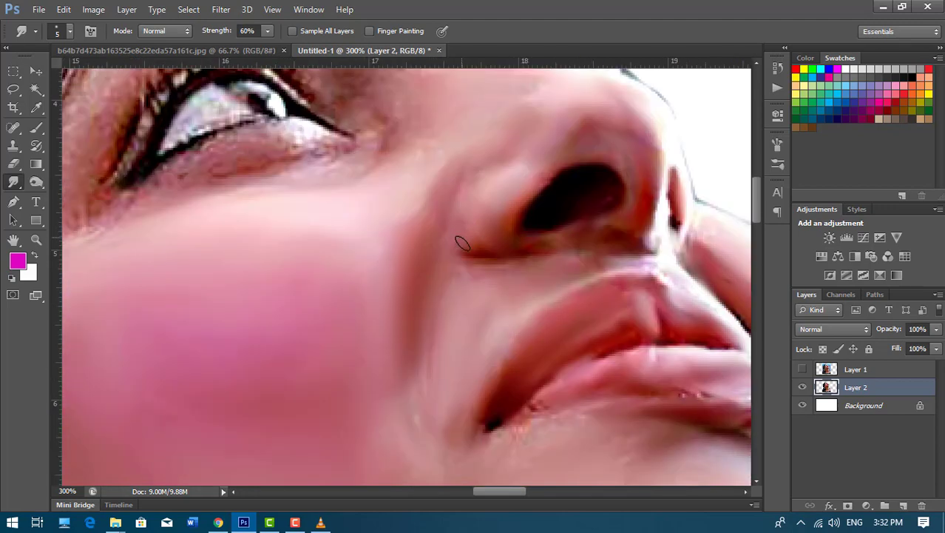
{"action": "scroll", "coordinate": [510, 333], "scroll_direction": "down", "scroll_amount": 1}
{"action": "scroll", "coordinate": [510, 333], "scroll_direction": "right", "scroll_amount": 1}
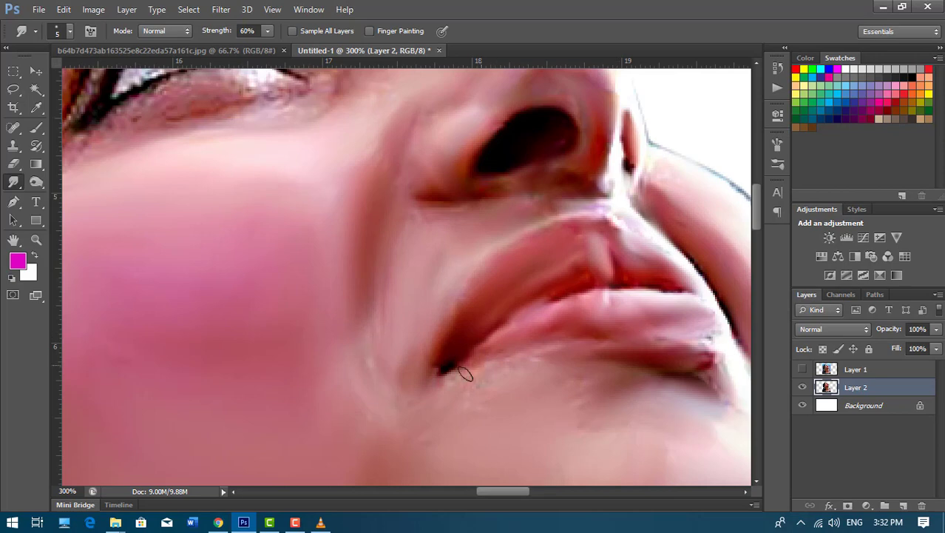
{"action": "scroll", "coordinate": [425, 382], "scroll_direction": "up", "scroll_amount": 3}
{"action": "scroll", "coordinate": [437, 296], "scroll_direction": "left", "scroll_amount": 4}
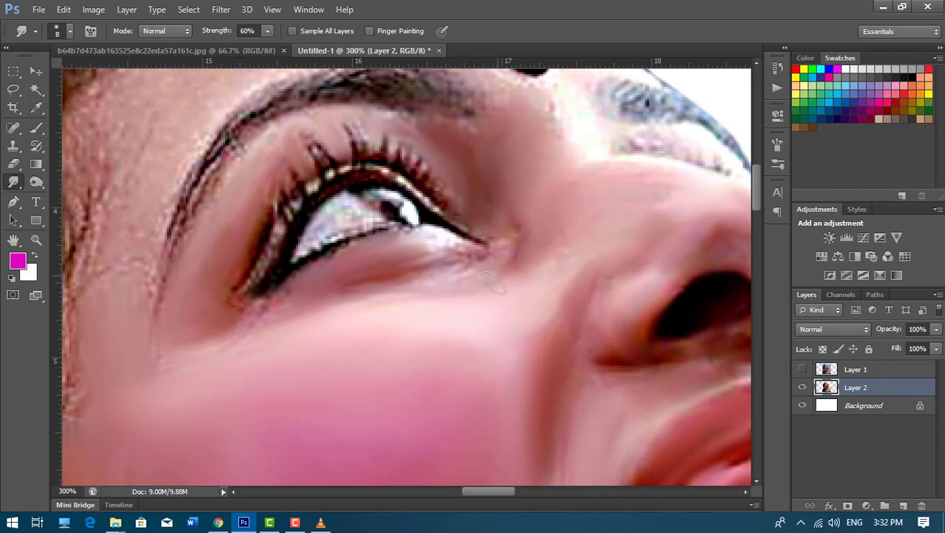
{"action": "left_click_drag", "start_coordinate": [537, 125], "coordinate": [627, 222]}
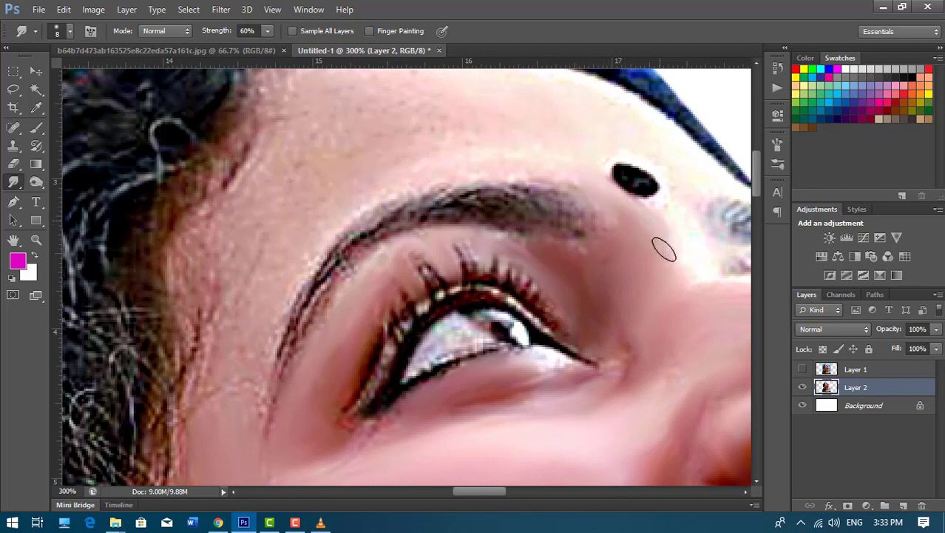
{"action": "left_click_drag", "start_coordinate": [540, 119], "coordinate": [543, 178]}
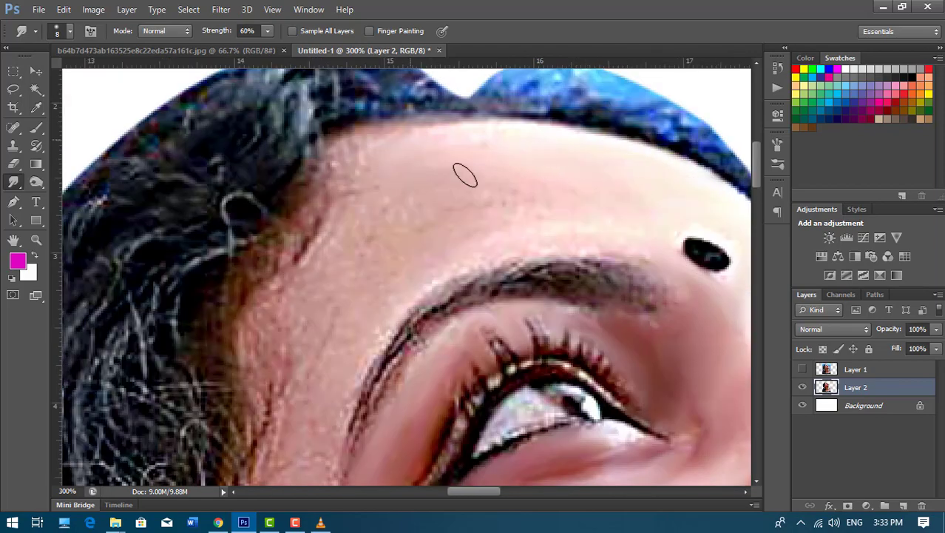
{"action": "left_click_drag", "start_coordinate": [336, 318], "coordinate": [393, 219]}
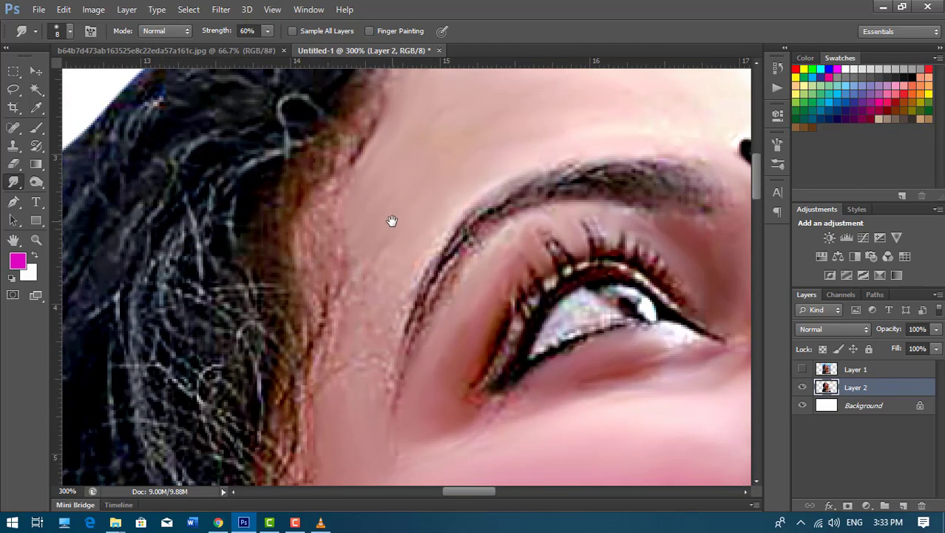
Pick a large textured brush tip and shrink it to size 10
{"action": "left_click", "coordinate": [70, 33]}
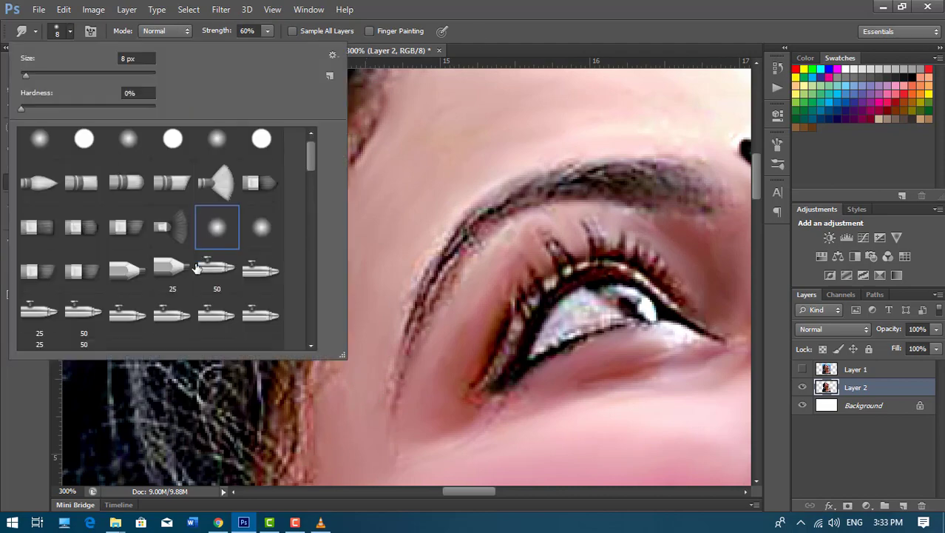
{"action": "mouse_move", "coordinate": [311, 145]}
{"action": "left_mouse_down"}
{"action": "mouse_move", "coordinate": [311, 341]}
{"action": "mouse_move", "coordinate": [309, 224]}
{"action": "left_mouse_up"}
{"action": "double_click", "coordinate": [222, 259]}
{"action": "key", "text": "bracketleft"}
{"action": "key", "text": "bracketleft"}
{"action": "key", "text": "bracketleft"}
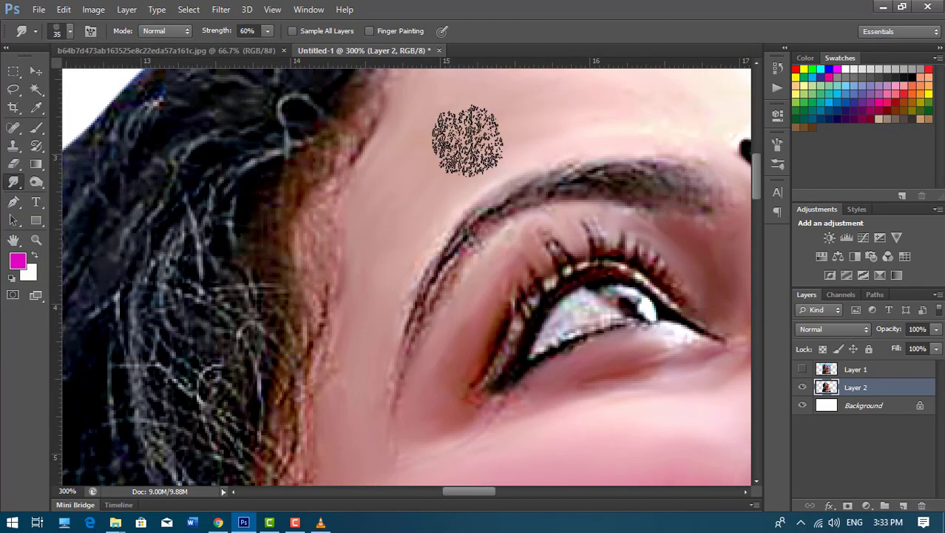
{"action": "key", "text": "bracketleft"}
{"action": "mouse_move", "coordinate": [371, 291]}
{"action": "left_mouse_down"}
{"action": "mouse_move", "coordinate": [167, 256]}
{"action": "mouse_move", "coordinate": [30, 309]}
{"action": "left_mouse_up"}
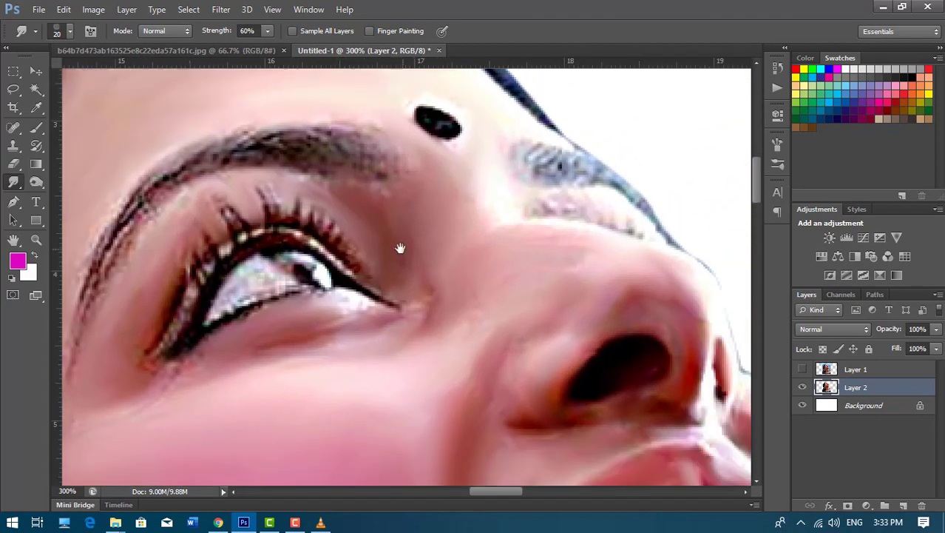
{"action": "key", "text": "bracketleft"}
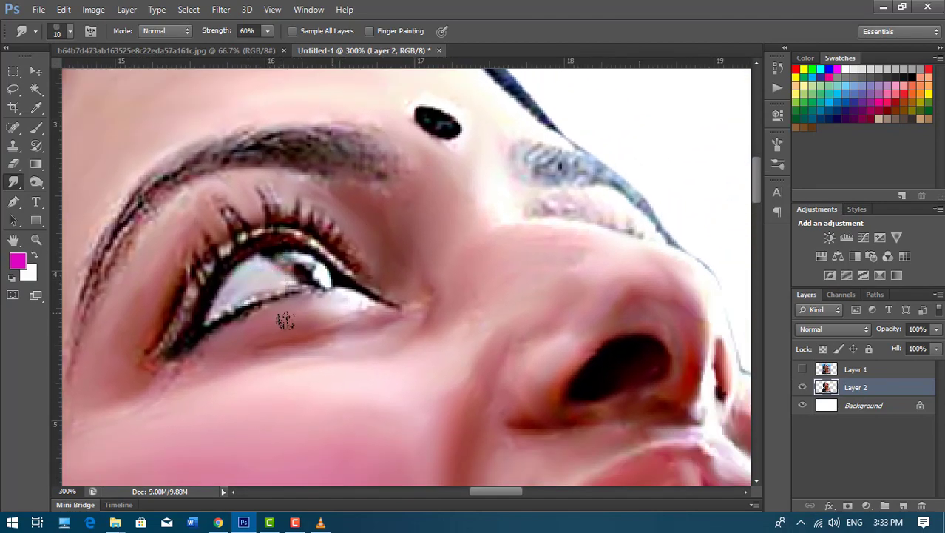
Pan from the nose and lips over to the earring and hair
{"action": "left_click_drag", "start_coordinate": [537, 246], "coordinate": [349, 293]}
{"action": "left_click_drag", "start_coordinate": [452, 338], "coordinate": [346, 265]}
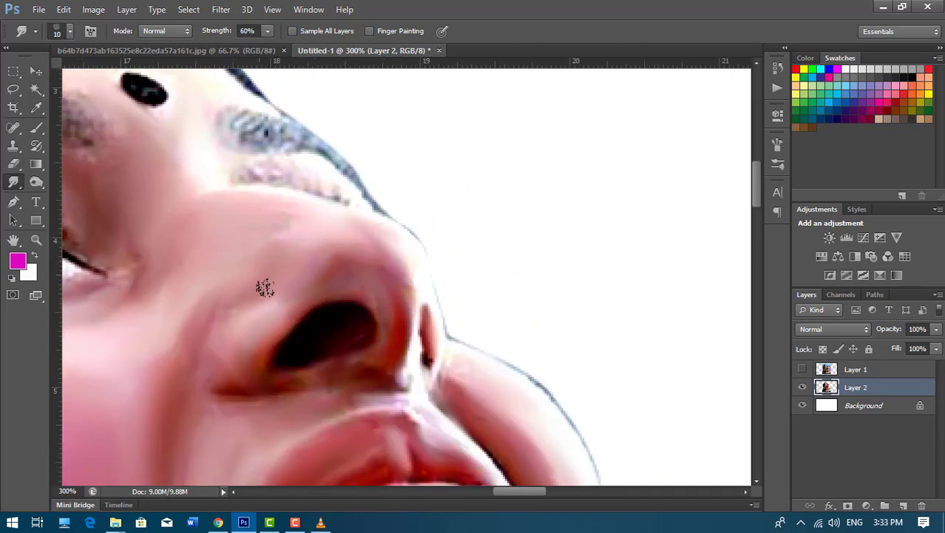
{"action": "scroll", "coordinate": [266, 285], "scroll_direction": "down", "scroll_amount": 3}
{"action": "scroll", "coordinate": [500, 384], "scroll_direction": "down", "scroll_amount": 3}
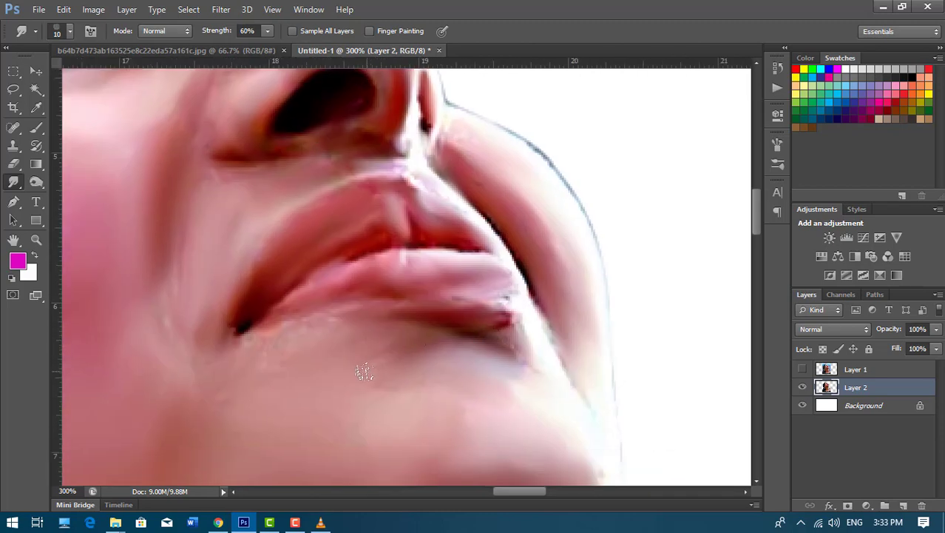
{"action": "left_click_drag", "start_coordinate": [364, 372], "coordinate": [515, 247]}
{"action": "scroll", "coordinate": [648, 222], "scroll_direction": "down", "scroll_amount": 2}
{"action": "scroll", "coordinate": [648, 222], "scroll_direction": "down", "scroll_amount": 2}
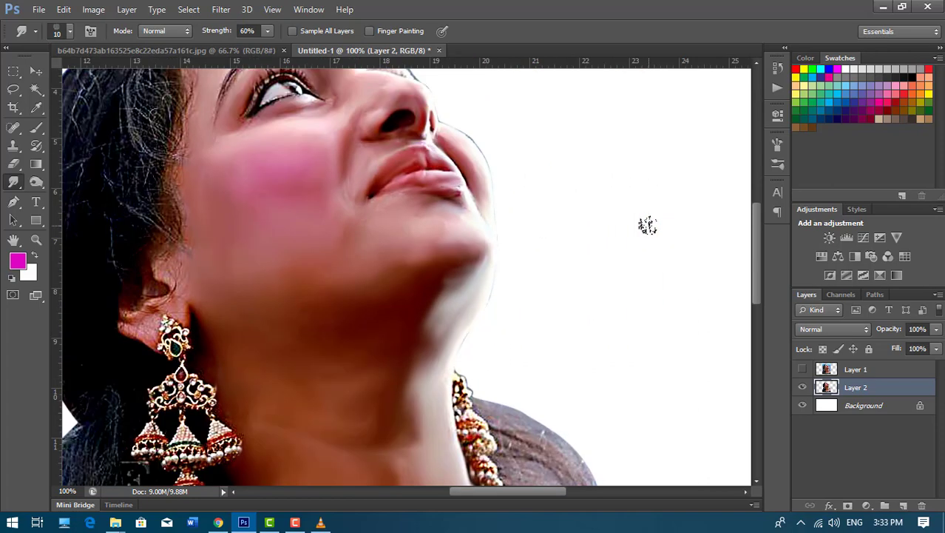
{"action": "scroll", "coordinate": [253, 321], "scroll_direction": "up", "scroll_amount": 4}
{"action": "left_click_drag", "start_coordinate": [253, 321], "coordinate": [415, 119]}
Smudge the earlobe and the skin near it smoother
{"action": "mouse_move", "coordinate": [434, 250]}
{"action": "left_mouse_down"}
{"action": "mouse_move", "coordinate": [460, 218]}
{"action": "mouse_move", "coordinate": [473, 242]}
{"action": "left_mouse_up"}
{"action": "mouse_move", "coordinate": [584, 194]}
{"action": "left_mouse_down"}
{"action": "mouse_move", "coordinate": [525, 257]}
{"action": "mouse_move", "coordinate": [470, 340]}
{"action": "left_mouse_up"}
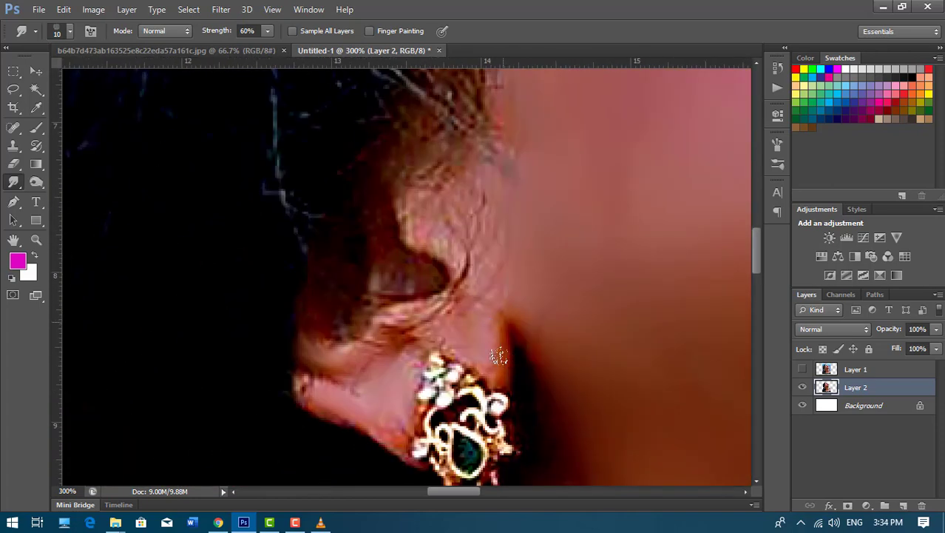
{"action": "mouse_move", "coordinate": [490, 266]}
{"action": "left_mouse_down"}
{"action": "mouse_move", "coordinate": [500, 237]}
{"action": "mouse_move", "coordinate": [421, 312]}
{"action": "left_mouse_up"}
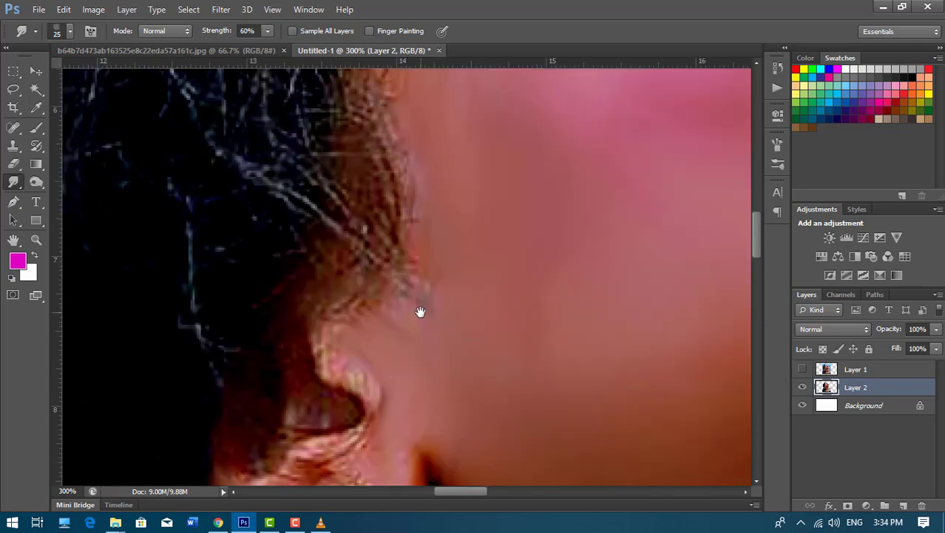
{"action": "mouse_move", "coordinate": [418, 247]}
{"action": "left_mouse_down"}
{"action": "mouse_move", "coordinate": [465, 283]}
{"action": "mouse_move", "coordinate": [535, 210]}
{"action": "left_mouse_up"}
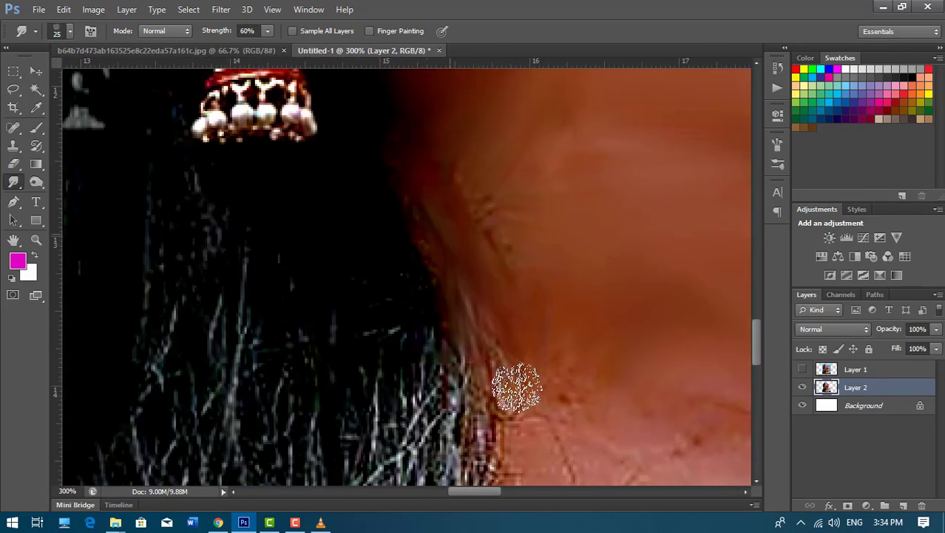
Zoom out to the whole portrait with the smudge brush enlarged to 70
{"action": "key", "text": "ctrl+minus"}
{"action": "key", "text": "ctrl+minus"}
{"action": "key", "text": "bracketright"}
{"action": "key", "text": "bracketright"}
{"action": "key", "text": "bracketright"}
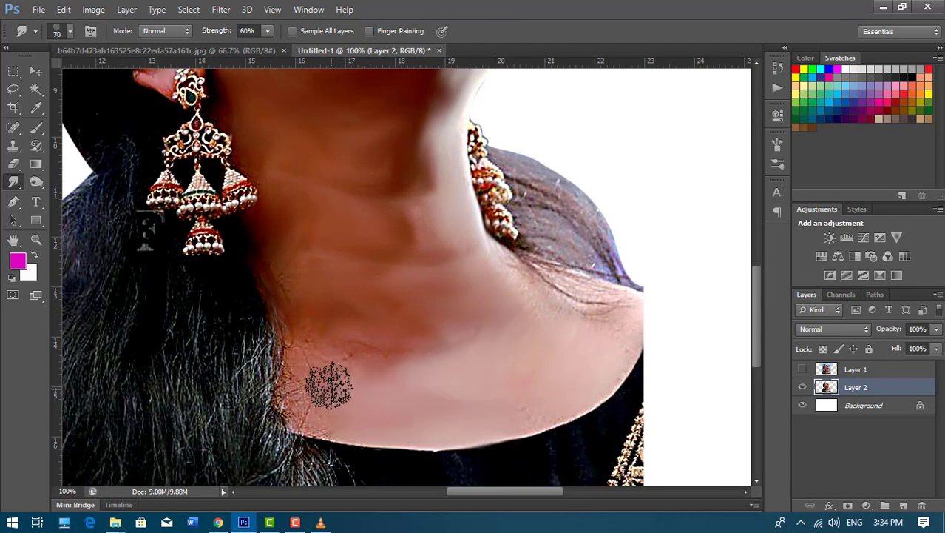
{"action": "scroll", "coordinate": [608, 311], "scroll_direction": "down", "scroll_amount": 5}
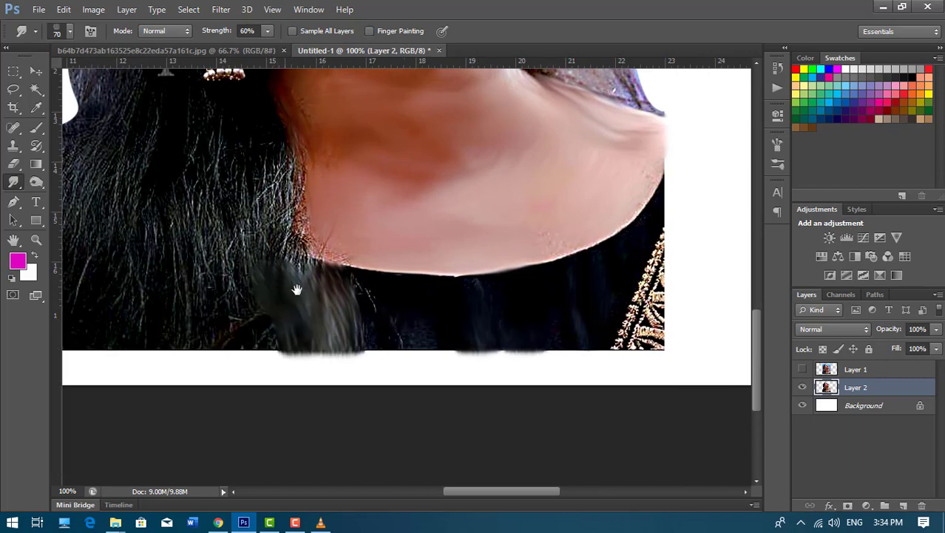
{"action": "key", "text": "ctrl+minus"}
{"action": "left_click_drag", "start_coordinate": [296, 274], "coordinate": [384, 137]}
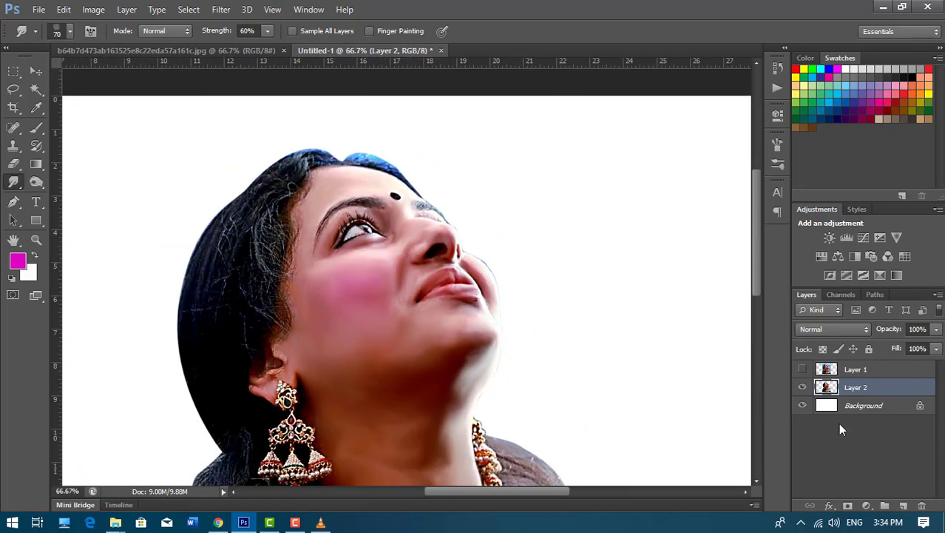
Add a new layer, load Layer 2's outline as a selection, and set the foreground to yellow
{"action": "left_click", "coordinate": [903, 505]}
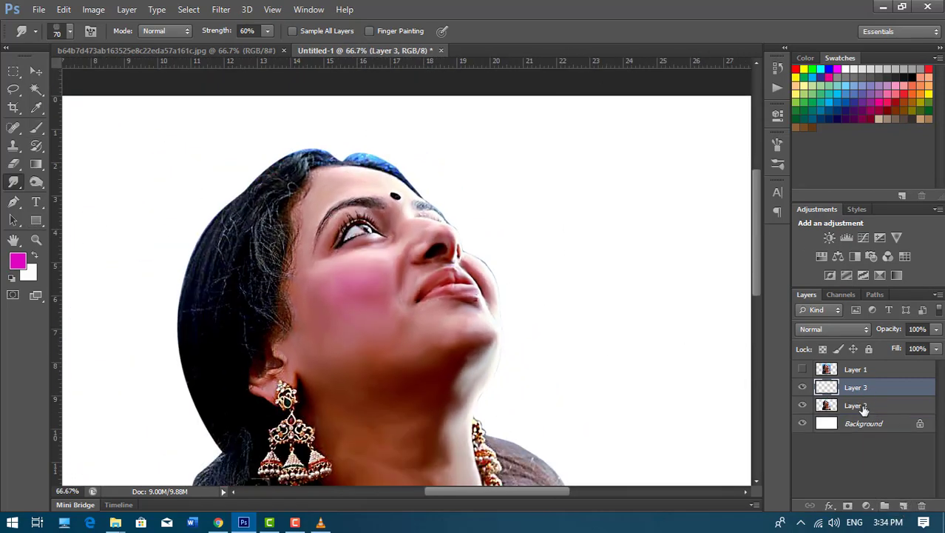
{"action": "left_click", "coordinate": [827, 405], "text": "ctrl"}
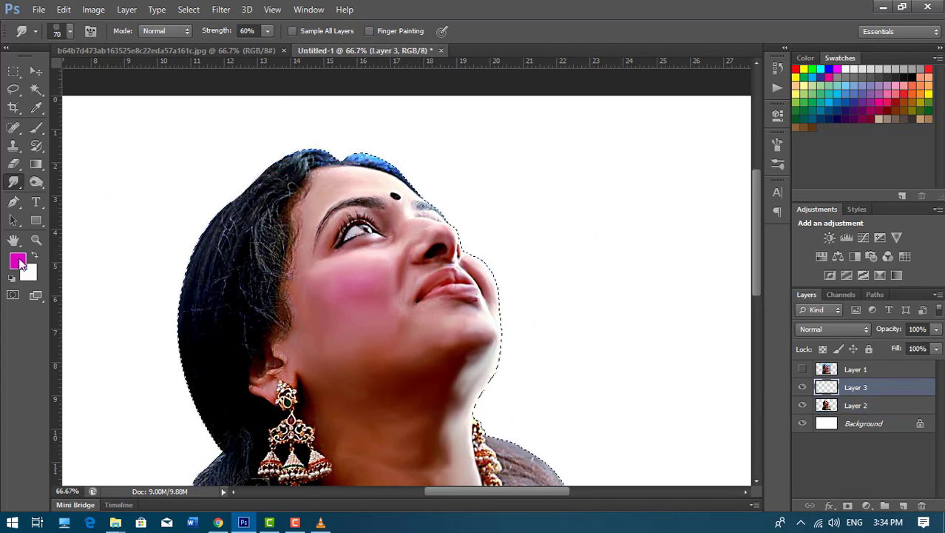
{"action": "left_click", "coordinate": [17, 260]}
{"action": "type", "text": "60"}
{"action": "key", "text": "Return"}
Paint yellow along the nose, lips, chin and neck edge, then add another empty layer
{"action": "key", "text": "b"}
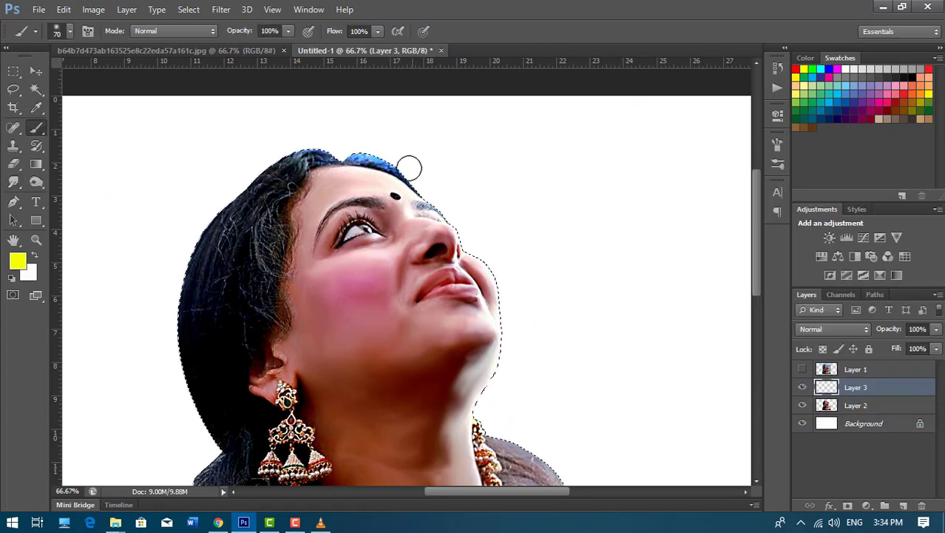
{"action": "key", "text": "bracketright"}
{"action": "key", "text": "bracketright"}
{"action": "key", "text": "bracketright"}
{"action": "key", "text": "bracketright"}
{"action": "key", "text": "bracketright"}
{"action": "key", "text": "bracketright"}
{"action": "mouse_move", "coordinate": [432, 194]}
{"action": "left_mouse_down"}
{"action": "mouse_move", "coordinate": [483, 222]}
{"action": "mouse_move", "coordinate": [511, 378]}
{"action": "left_mouse_up"}
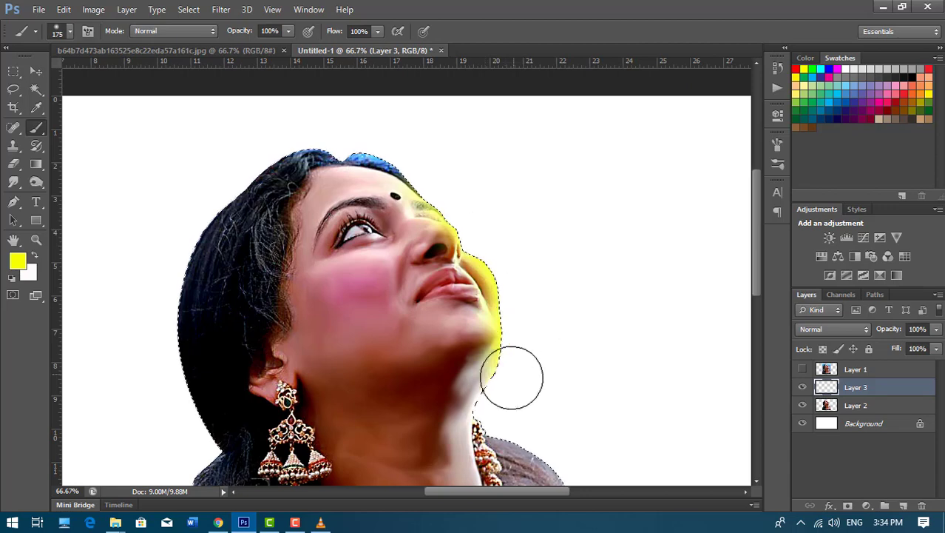
{"action": "scroll", "coordinate": [490, 391], "scroll_direction": "down", "scroll_amount": 3}
{"action": "key", "text": "bracketleft"}
{"action": "key", "text": "bracketleft"}
{"action": "key", "text": "bracketleft"}
{"action": "mouse_move", "coordinate": [468, 318]}
{"action": "left_mouse_down"}
{"action": "mouse_move", "coordinate": [447, 338]}
{"action": "mouse_move", "coordinate": [445, 376]}
{"action": "mouse_move", "coordinate": [481, 436]}
{"action": "mouse_move", "coordinate": [514, 453]}
{"action": "mouse_move", "coordinate": [463, 278]}
{"action": "left_mouse_up"}
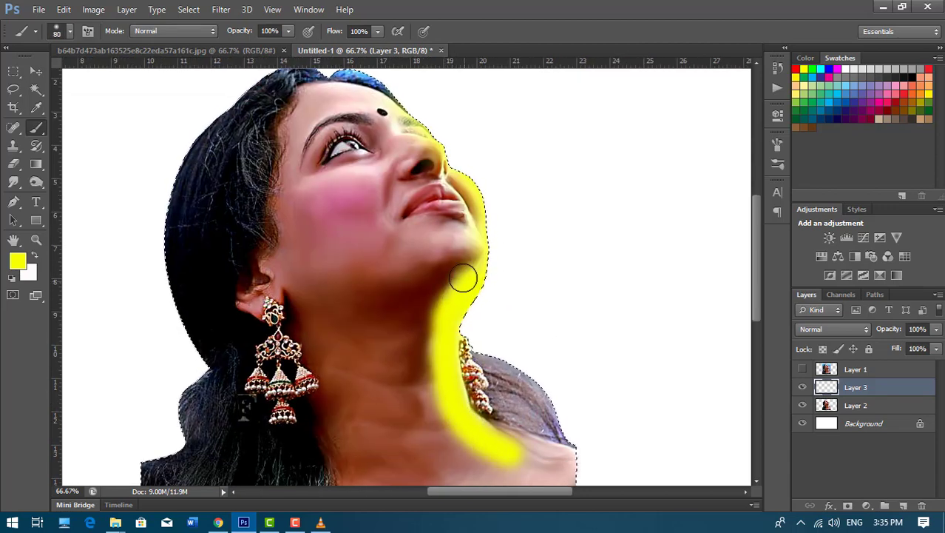
{"action": "left_click", "coordinate": [903, 506]}
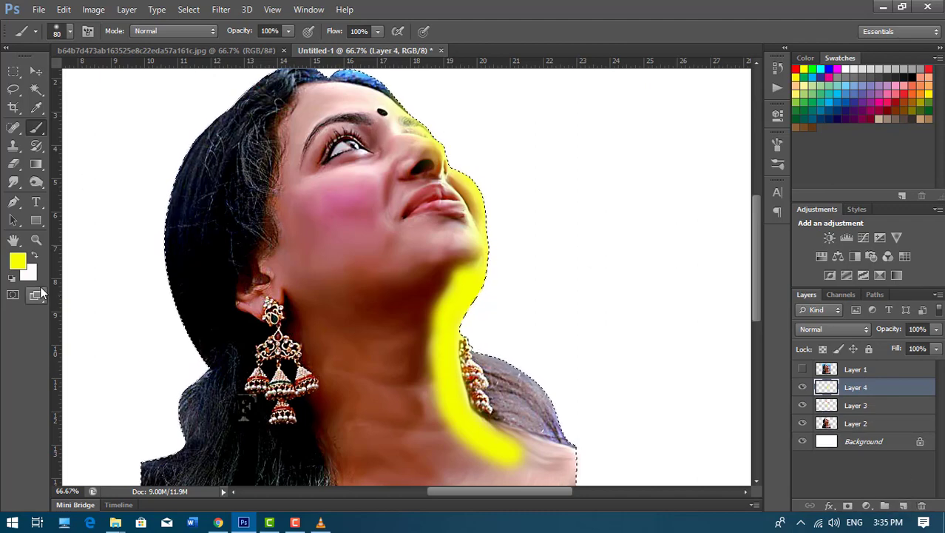
Paint blue strokes over the neck, nose, cheek and jaw, then a red cheek patch
{"action": "left_click", "coordinate": [20, 263]}
{"action": "left_click", "coordinate": [767, 270]}
{"action": "key", "text": "Return"}
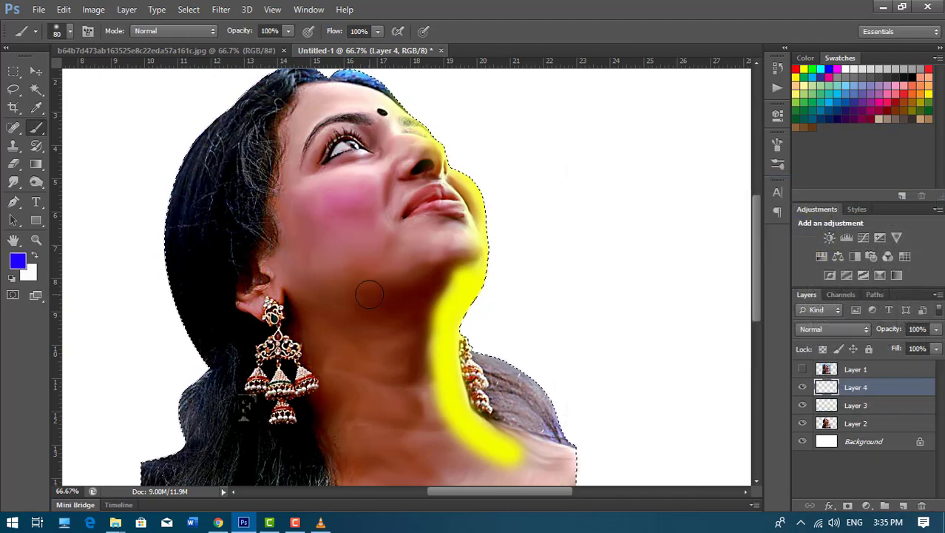
{"action": "mouse_move", "coordinate": [420, 253]}
{"action": "left_mouse_down"}
{"action": "mouse_move", "coordinate": [407, 362]}
{"action": "mouse_move", "coordinate": [412, 433]}
{"action": "mouse_move", "coordinate": [421, 235]}
{"action": "left_mouse_up"}
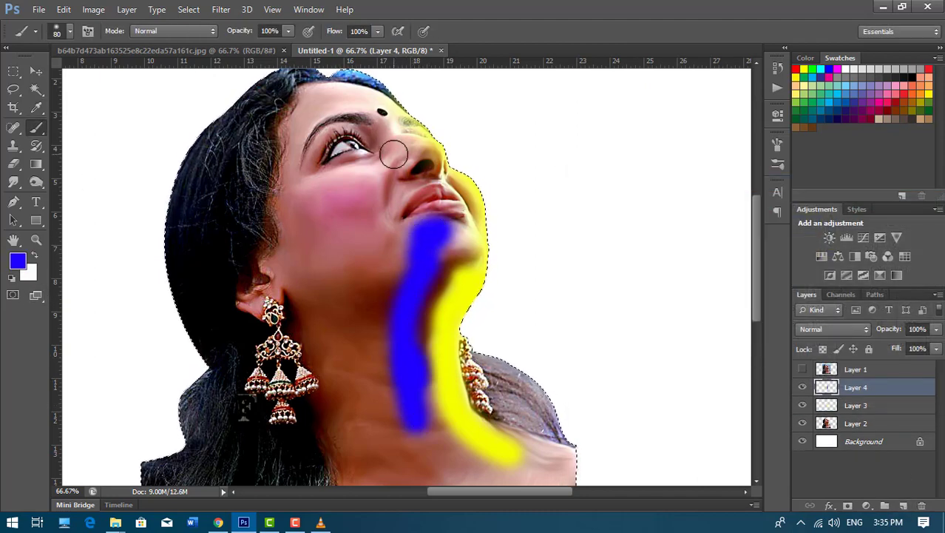
{"action": "left_click_drag", "start_coordinate": [400, 154], "coordinate": [389, 148]}
{"action": "mouse_move", "coordinate": [294, 119]}
{"action": "left_mouse_down"}
{"action": "mouse_move", "coordinate": [289, 231]}
{"action": "mouse_move", "coordinate": [349, 443]}
{"action": "left_mouse_up"}
{"action": "mouse_move", "coordinate": [336, 362]}
{"action": "left_mouse_down"}
{"action": "mouse_move", "coordinate": [359, 283]}
{"action": "mouse_move", "coordinate": [335, 228]}
{"action": "mouse_move", "coordinate": [369, 393]}
{"action": "mouse_move", "coordinate": [365, 303]}
{"action": "left_mouse_up"}
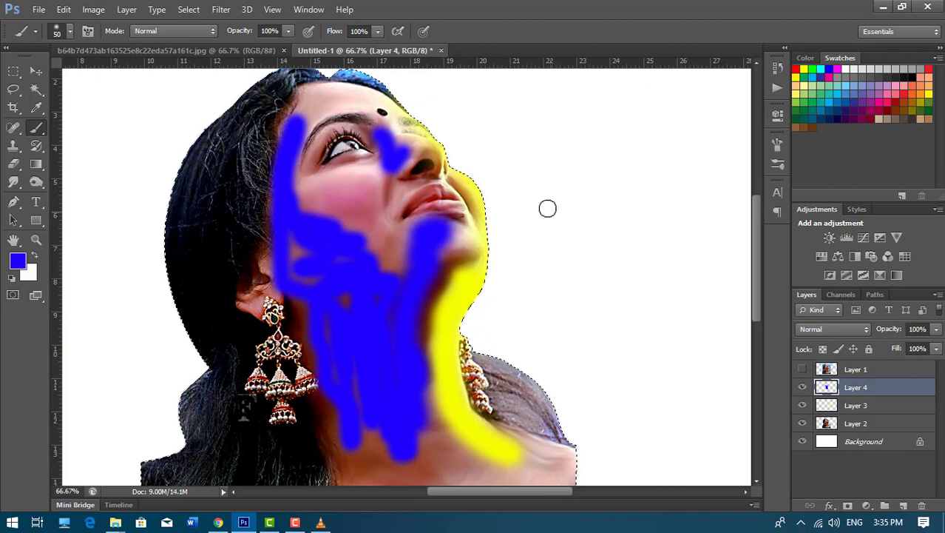
{"action": "left_click", "coordinate": [796, 68]}
{"action": "mouse_move", "coordinate": [360, 204]}
{"action": "left_mouse_down"}
{"action": "mouse_move", "coordinate": [352, 186]}
{"action": "mouse_move", "coordinate": [396, 255]}
{"action": "left_mouse_up"}
Blur Layer 4's colour strokes with a Gaussian Blur radius of about 57.8 pixels
{"action": "left_click", "coordinate": [221, 9]}
{"action": "left_click", "coordinate": [437, 244]}
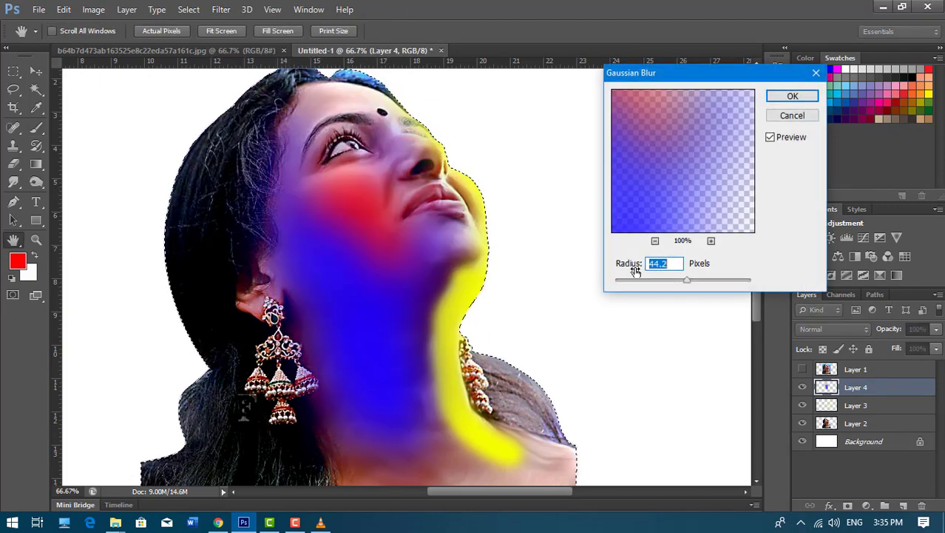
{"action": "left_click_drag", "start_coordinate": [693, 281], "coordinate": [691, 281]}
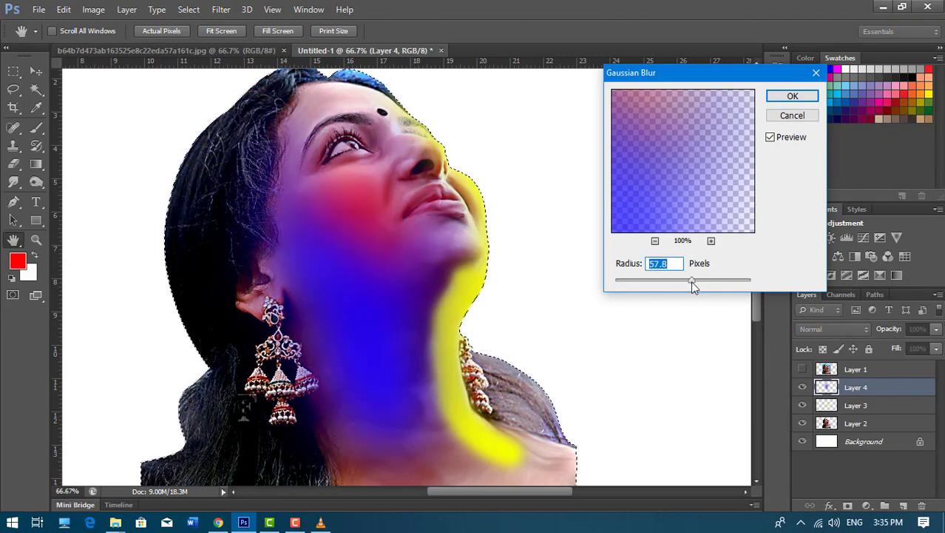
{"action": "left_click", "coordinate": [791, 96]}
Try Overlay, then Color blending on Layer 4, zooming to check the neck colours
{"action": "left_click", "coordinate": [830, 328]}
{"action": "left_click", "coordinate": [821, 176]}
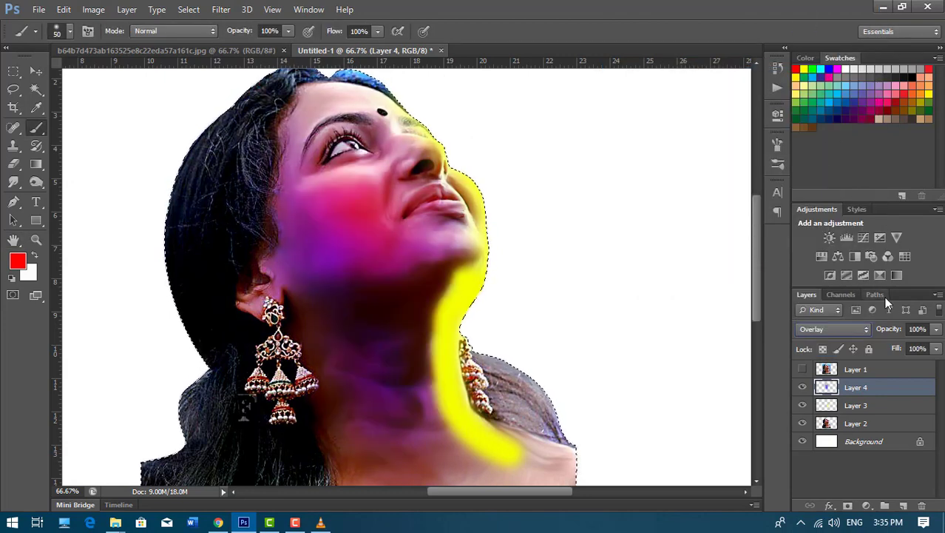
{"action": "left_click", "coordinate": [846, 327]}
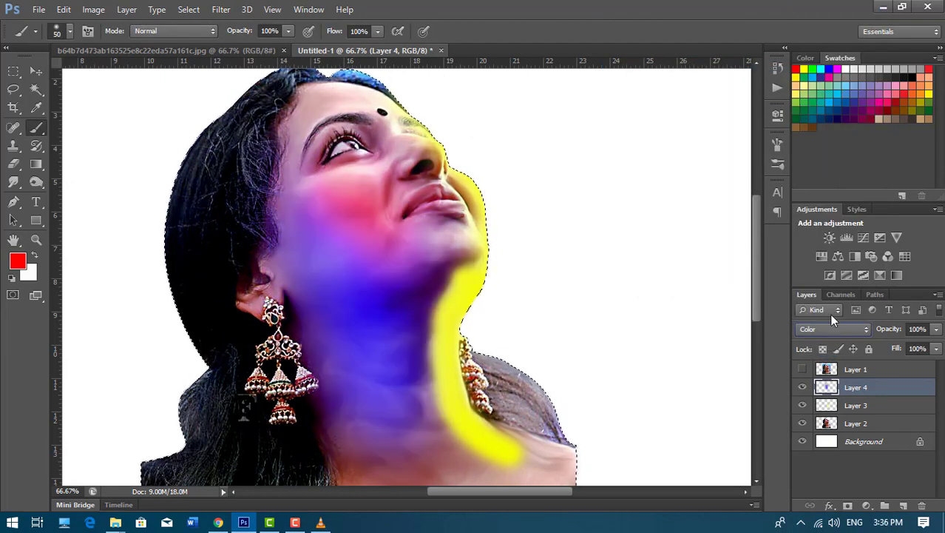
{"action": "key", "text": "ctrl+minus"}
{"action": "key", "text": "ctrl+minus"}
{"action": "key", "text": "ctrl+plus"}
{"action": "key", "text": "ctrl+plus"}
{"action": "key", "text": "ctrl+plus"}
{"action": "key", "text": "ctrl+plus"}
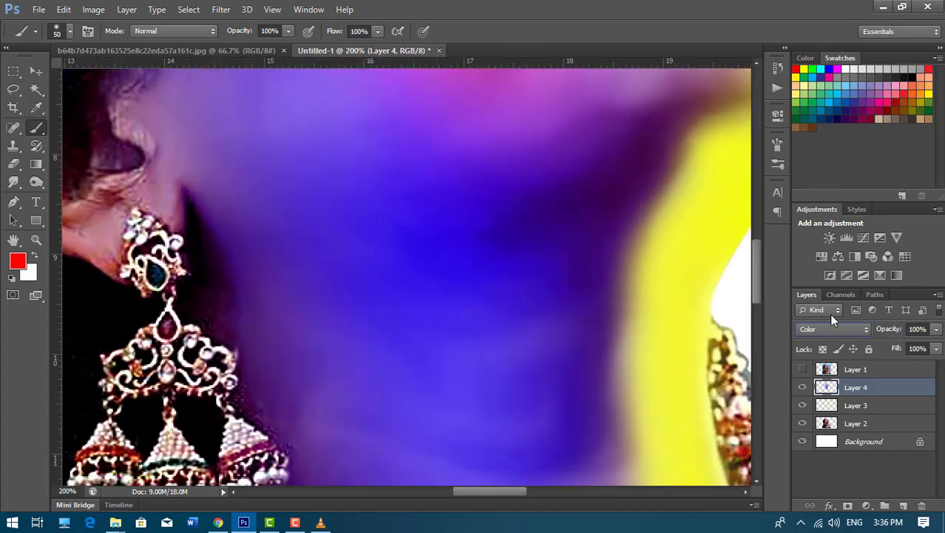
{"action": "key", "text": "ctrl+minus"}
{"action": "key", "text": "ctrl+minus"}
{"action": "key", "text": "ctrl+minus"}
{"action": "key", "text": "ctrl+plus"}
Compare Screen and Saturation, then settle Layer 4 on Color blending at 100% opacity
{"action": "left_click", "coordinate": [834, 328]}
{"action": "left_click", "coordinate": [812, 127]}
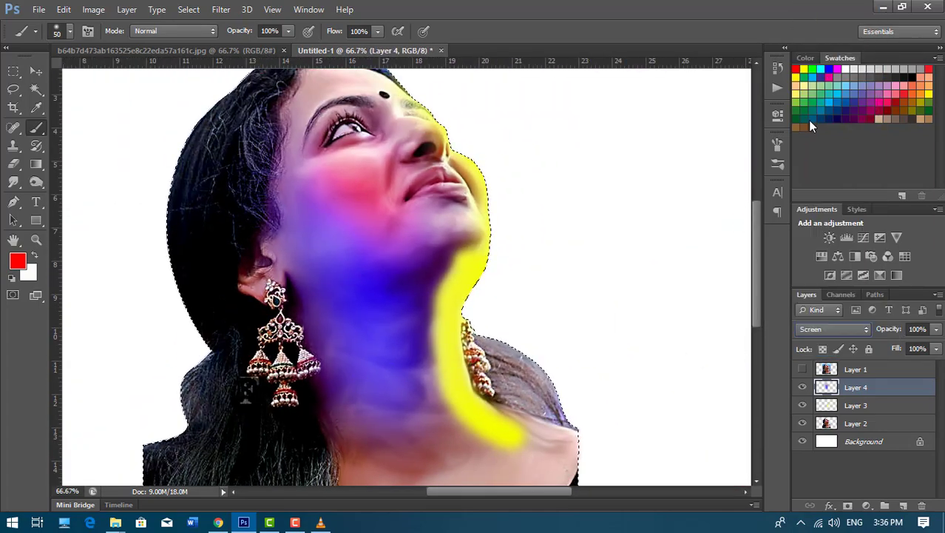
{"action": "left_click", "coordinate": [827, 334]}
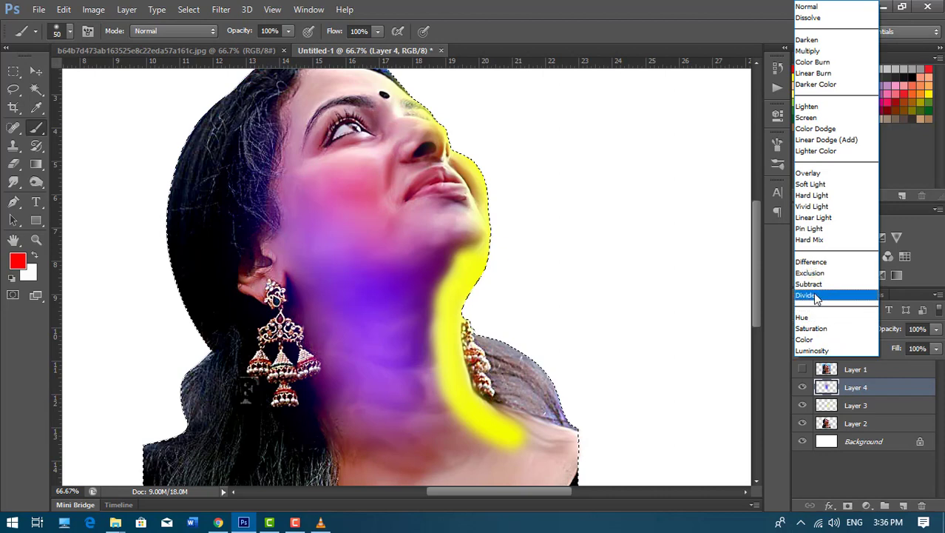
{"action": "left_click", "coordinate": [812, 331]}
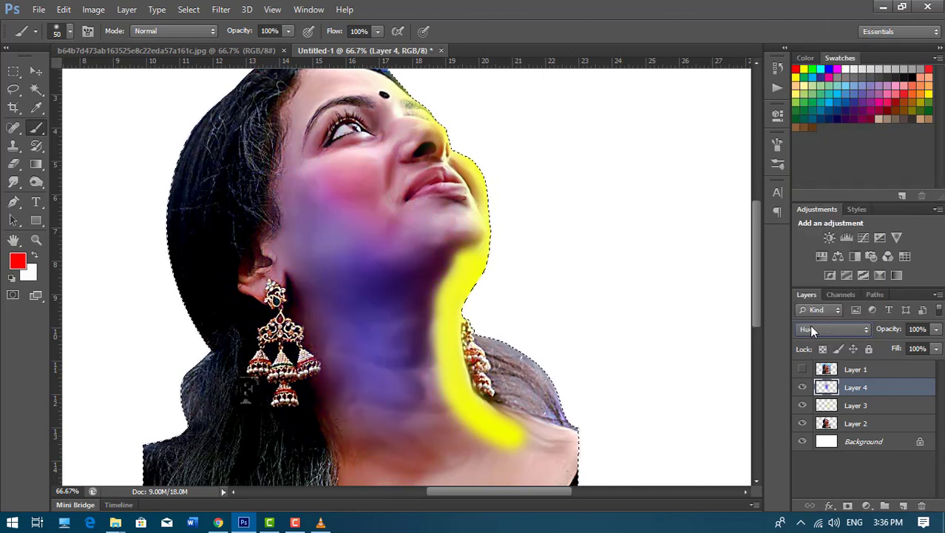
{"action": "scroll", "coordinate": [812, 330], "scroll_direction": "up", "scroll_amount": 4}
{"action": "scroll", "coordinate": [811, 330], "scroll_direction": "up", "scroll_amount": 3}
{"action": "scroll", "coordinate": [811, 330], "scroll_direction": "up", "scroll_amount": 2}
{"action": "scroll", "coordinate": [811, 330], "scroll_direction": "up", "scroll_amount": 2}
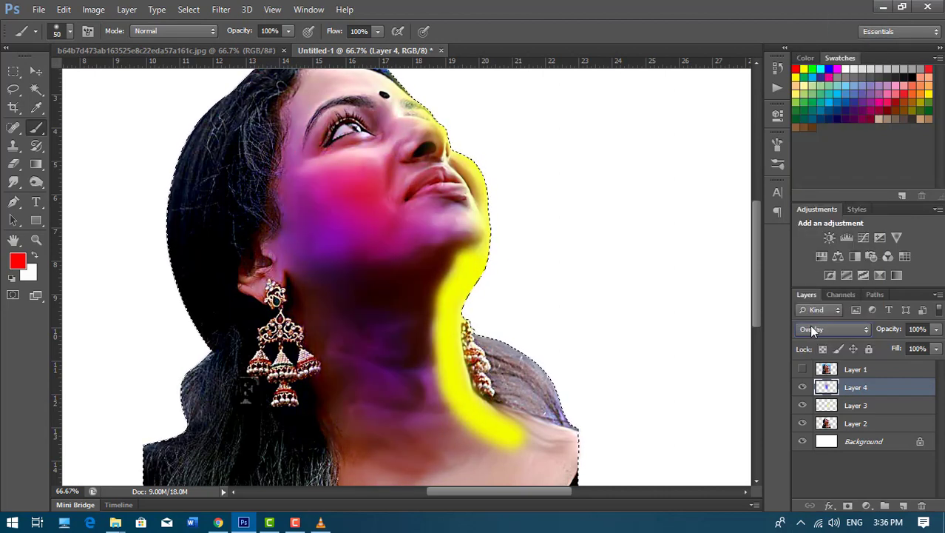
{"action": "scroll", "coordinate": [811, 330], "scroll_direction": "up", "scroll_amount": 2}
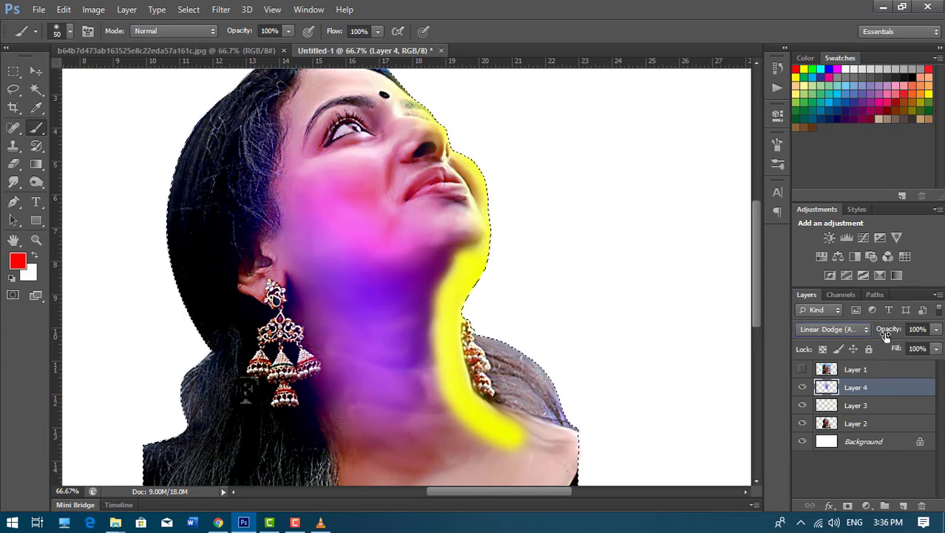
{"action": "mouse_move", "coordinate": [876, 329]}
{"action": "left_mouse_down"}
{"action": "mouse_move", "coordinate": [828, 335]}
{"action": "mouse_move", "coordinate": [843, 333]}
{"action": "left_mouse_up"}
{"action": "left_click", "coordinate": [844, 331]}
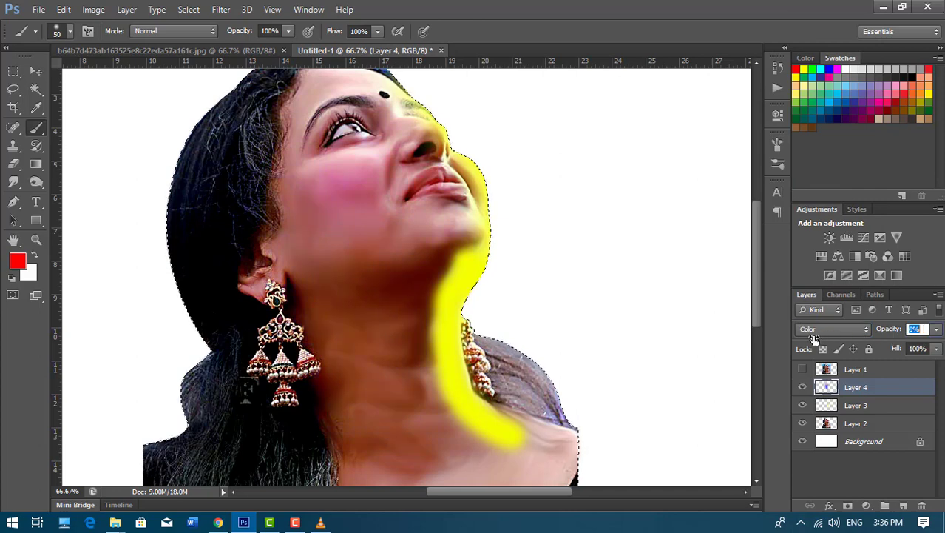
{"action": "type", "text": "82"}
Gaussian-blur Layer 3's yellow neck paint more strongly and set it to Overlay blending
{"action": "left_click", "coordinate": [855, 405]}
{"action": "left_click", "coordinate": [834, 329]}
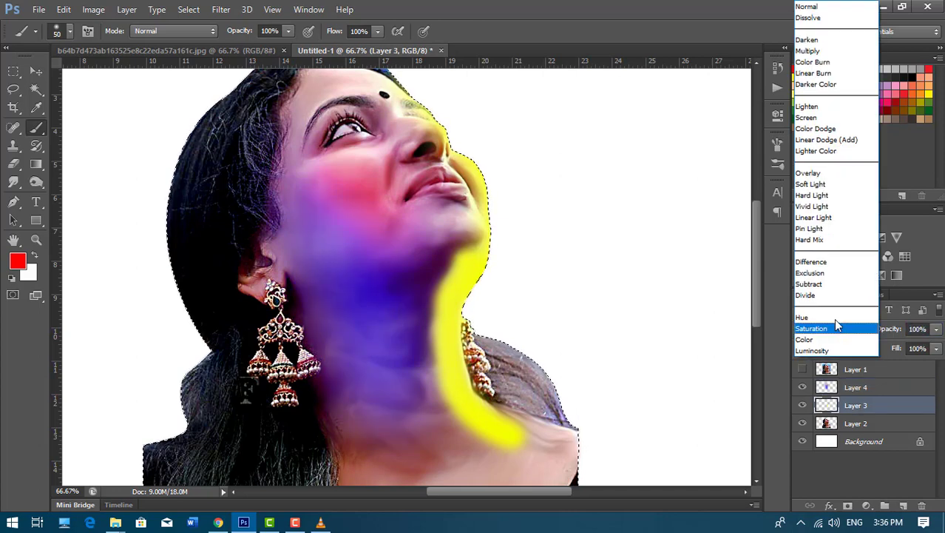
{"action": "left_click", "coordinate": [221, 9]}
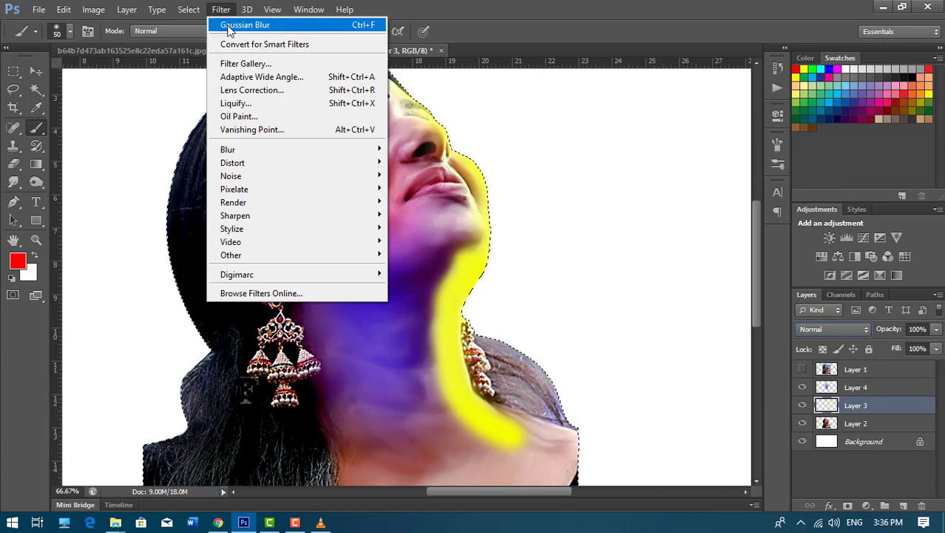
{"action": "left_click", "coordinate": [225, 26]}
{"action": "left_click", "coordinate": [222, 9]}
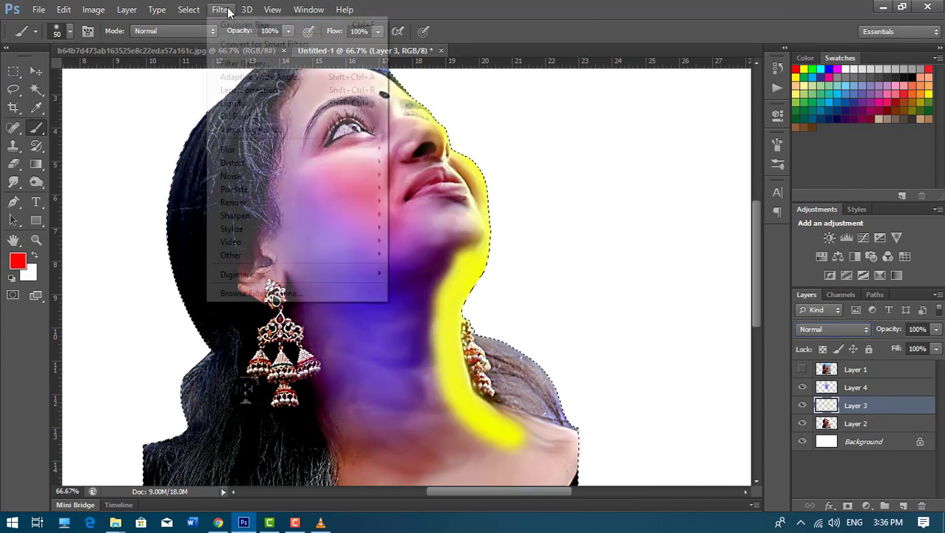
{"action": "left_click", "coordinate": [443, 249]}
{"action": "mouse_move", "coordinate": [691, 283]}
{"action": "left_mouse_down"}
{"action": "mouse_move", "coordinate": [665, 285]}
{"action": "mouse_move", "coordinate": [684, 285]}
{"action": "left_mouse_up"}
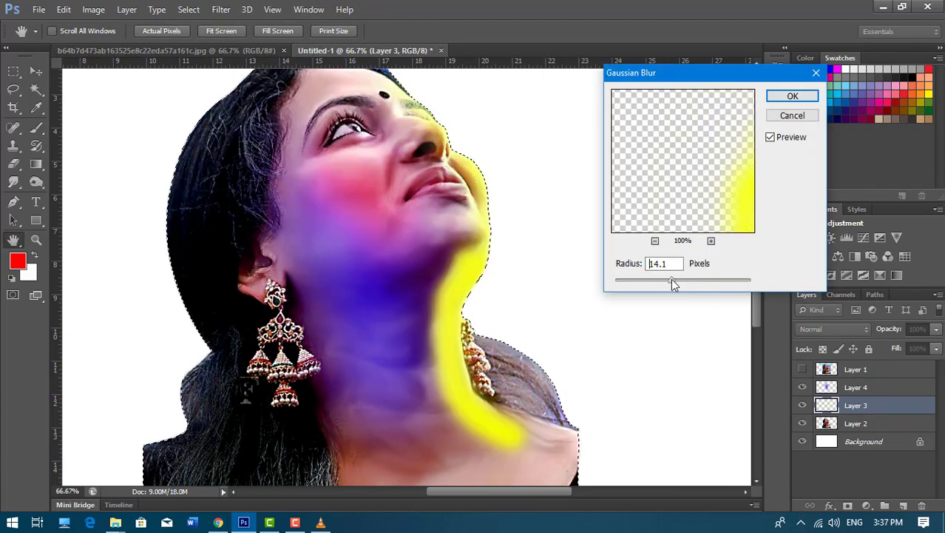
{"action": "left_click", "coordinate": [797, 99]}
{"action": "left_click", "coordinate": [833, 328]}
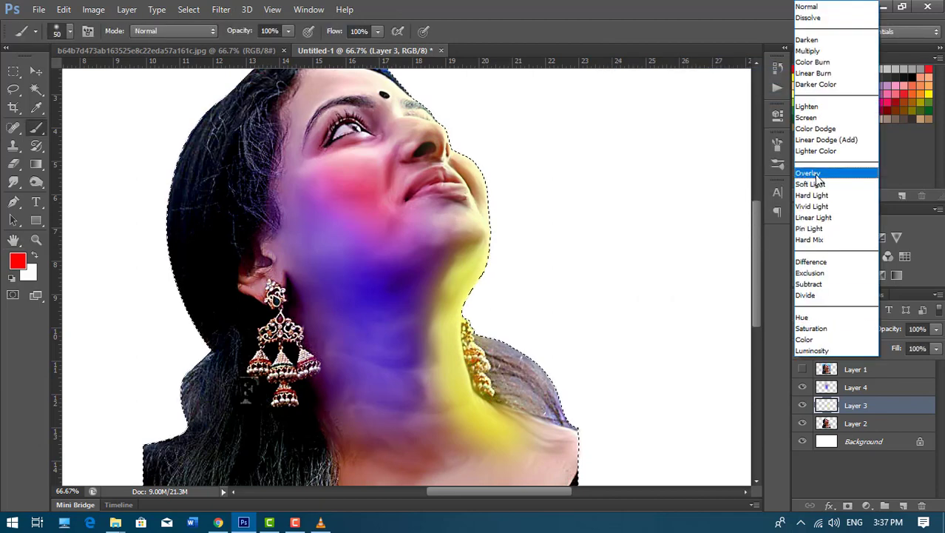
{"action": "left_click", "coordinate": [820, 179]}
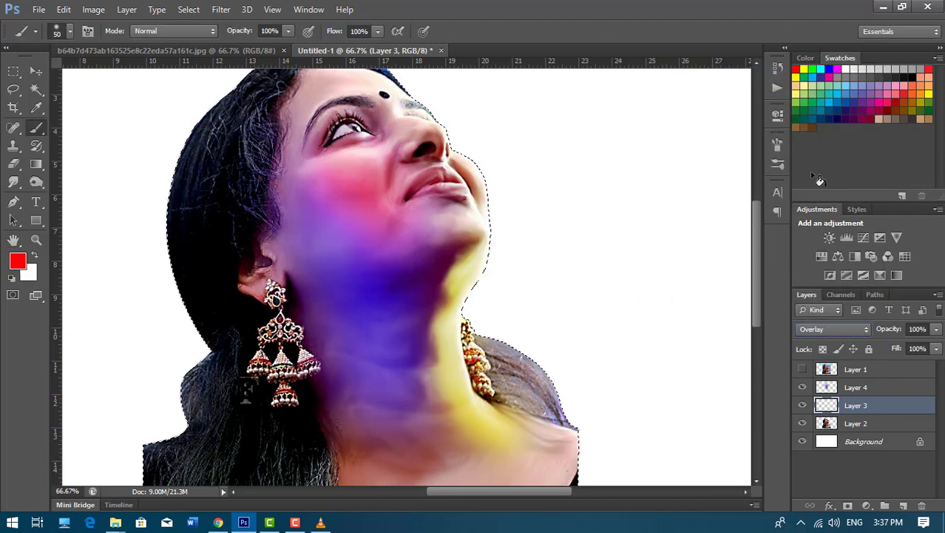
Select Layers 4, 3 and 2 together and lower their opacity to 70%
{"action": "left_click", "coordinate": [871, 388], "text": "shift"}
{"action": "left_click", "coordinate": [871, 425], "text": "shift"}
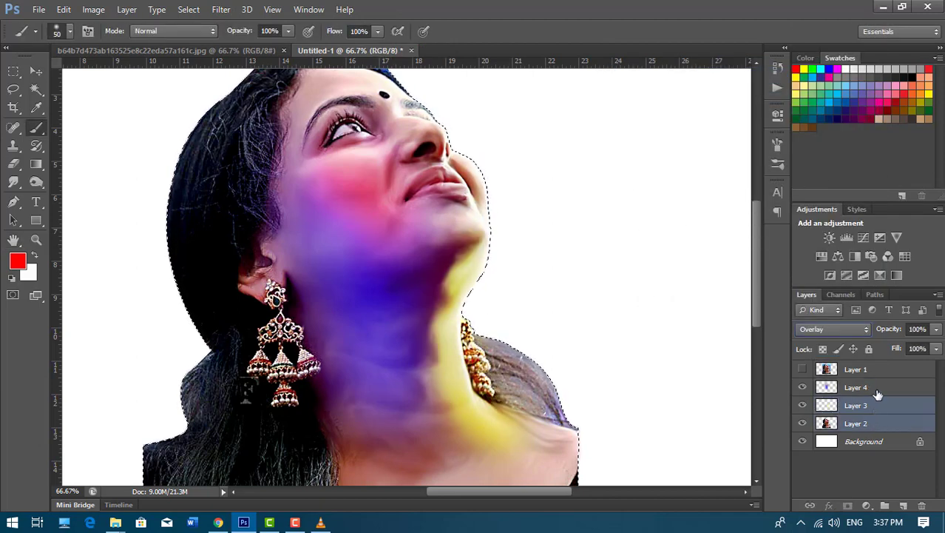
{"action": "left_click", "coordinate": [877, 388]}
{"action": "left_click", "coordinate": [872, 406], "text": "shift"}
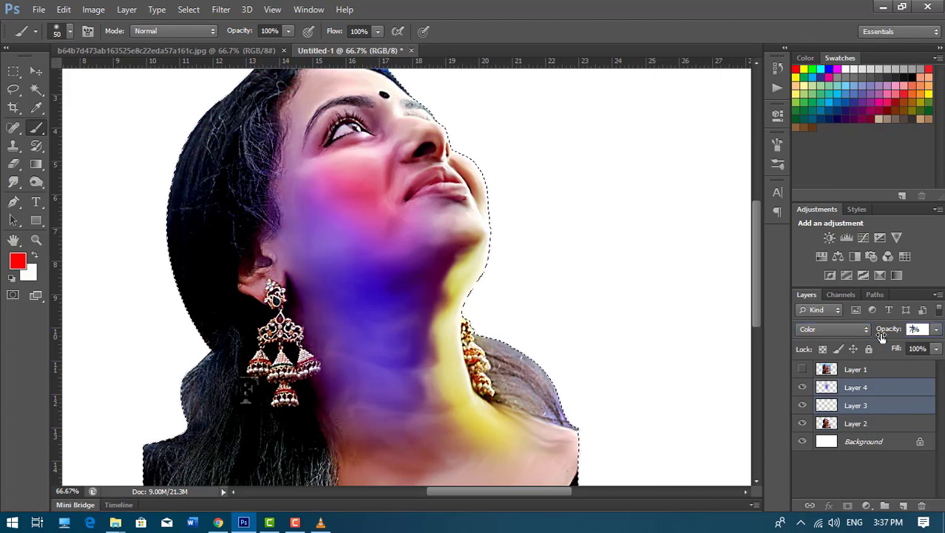
{"action": "type", "text": "0"}
{"action": "key", "text": "Return"}
{"action": "left_click", "coordinate": [871, 424], "text": "shift"}
Merge the selected colour layers and portrait into a single Layer 4
{"action": "key", "text": "ctrl+e"}
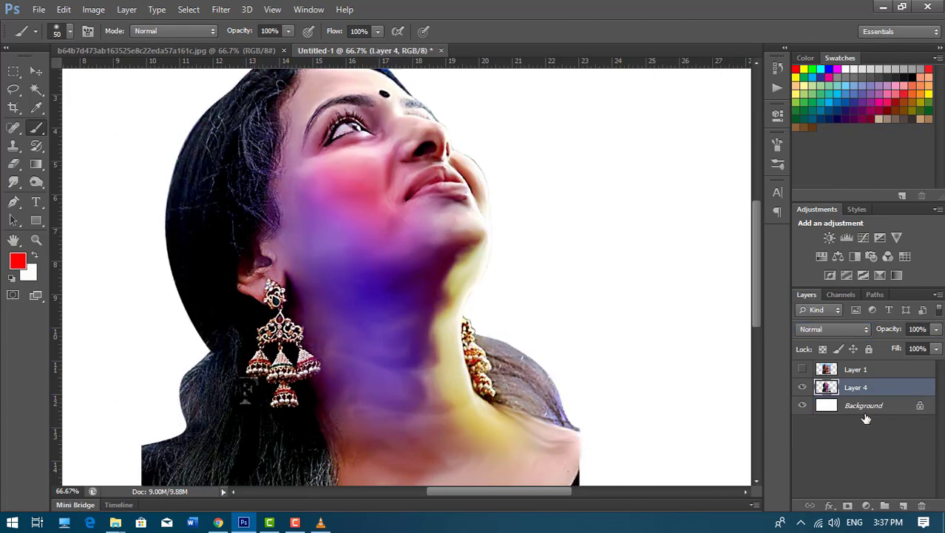
{"action": "scroll", "coordinate": [515, 243], "scroll_direction": "down", "scroll_amount": 3}
{"action": "scroll", "coordinate": [515, 242], "scroll_direction": "up", "scroll_amount": 1}
{"action": "scroll", "coordinate": [492, 275], "scroll_direction": "up", "scroll_amount": 2}
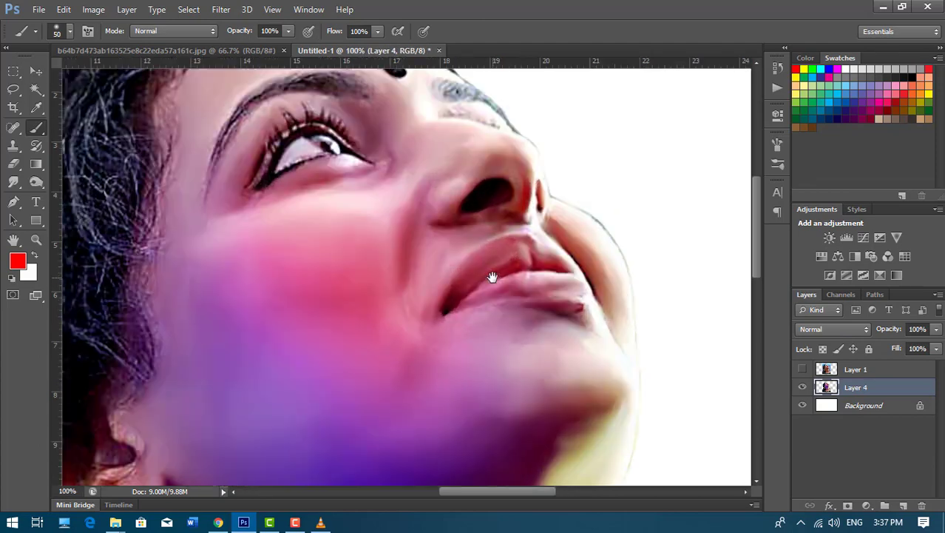
{"action": "scroll", "coordinate": [491, 275], "scroll_direction": "up", "scroll_amount": 1}
On a new layer, paint yellow along the nose bridge and magenta over the lips
{"action": "key", "text": "ctrl+shift+alt+n"}
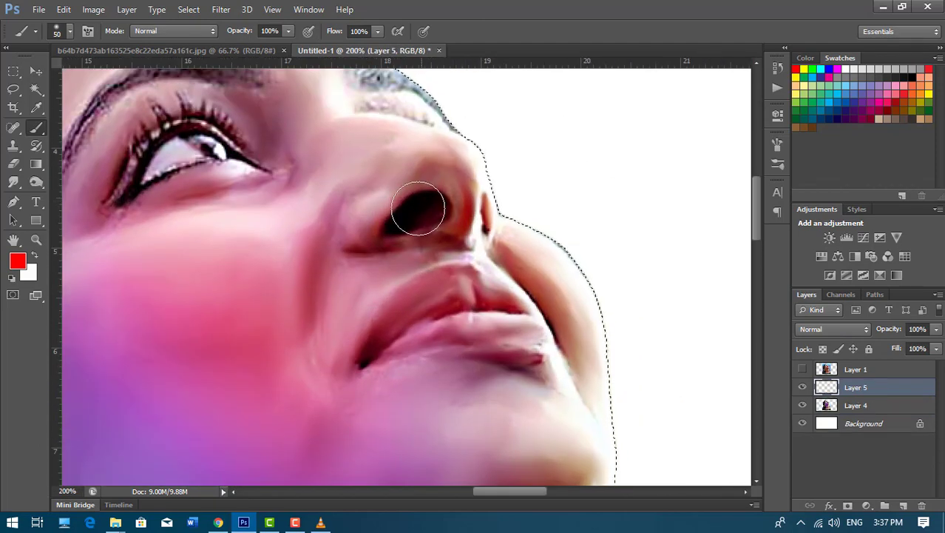
{"action": "left_click", "coordinate": [804, 69]}
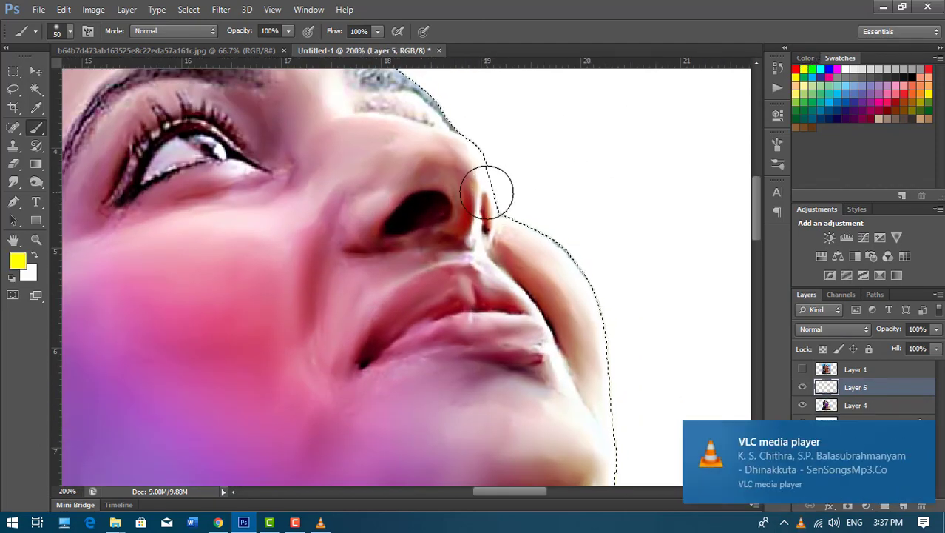
{"action": "key", "text": "bracketleft"}
{"action": "key", "text": "bracketleft"}
{"action": "mouse_move", "coordinate": [474, 159]}
{"action": "left_mouse_down"}
{"action": "mouse_move", "coordinate": [383, 130]}
{"action": "mouse_move", "coordinate": [468, 185]}
{"action": "mouse_move", "coordinate": [474, 229]}
{"action": "left_mouse_up"}
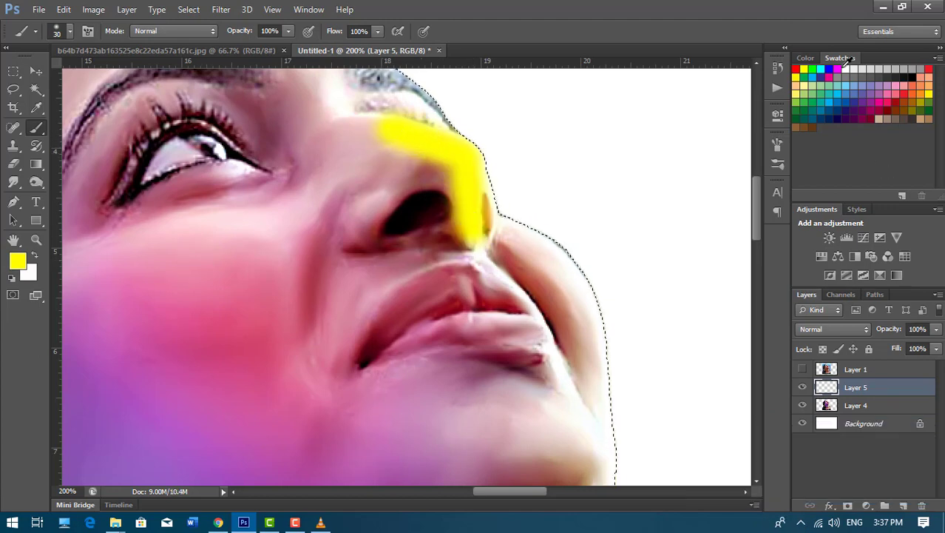
{"action": "mouse_move", "coordinate": [392, 332]}
{"action": "left_mouse_down"}
{"action": "mouse_move", "coordinate": [460, 279]}
{"action": "mouse_move", "coordinate": [439, 326]}
{"action": "left_mouse_up"}
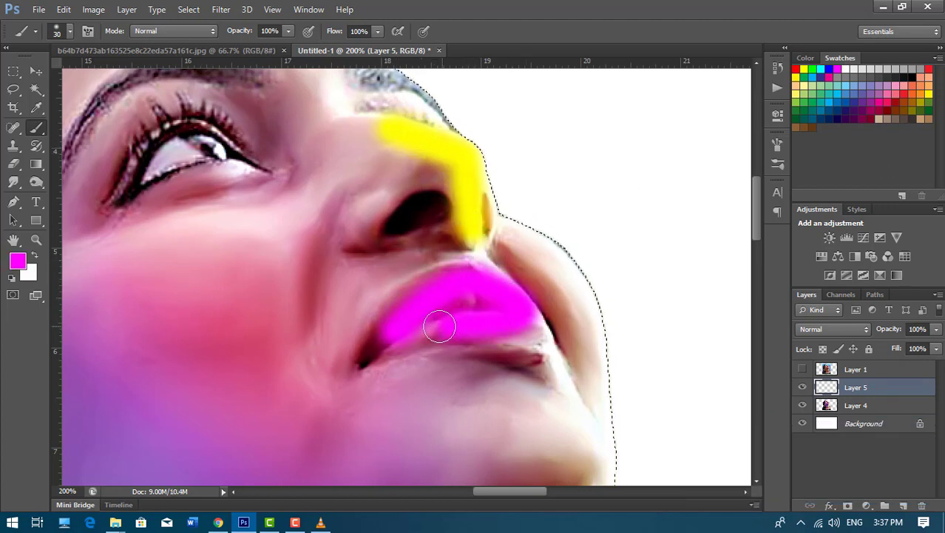
Gaussian-blur the nose and lip paint, set it to Overlay, and merge it into Layer 4
{"action": "left_click", "coordinate": [221, 9]}
{"action": "left_click", "coordinate": [436, 247]}
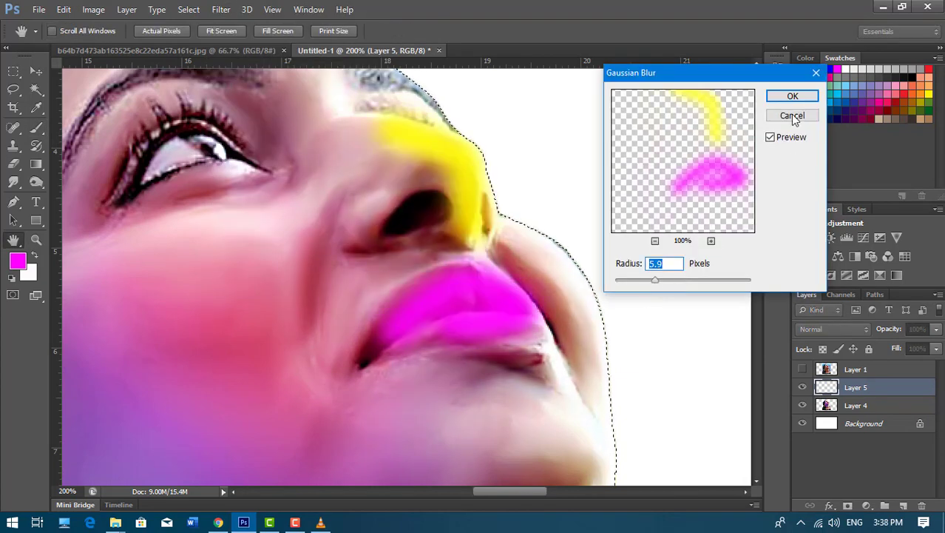
{"action": "left_click", "coordinate": [792, 97]}
{"action": "left_click", "coordinate": [834, 328]}
{"action": "left_click", "coordinate": [813, 175]}
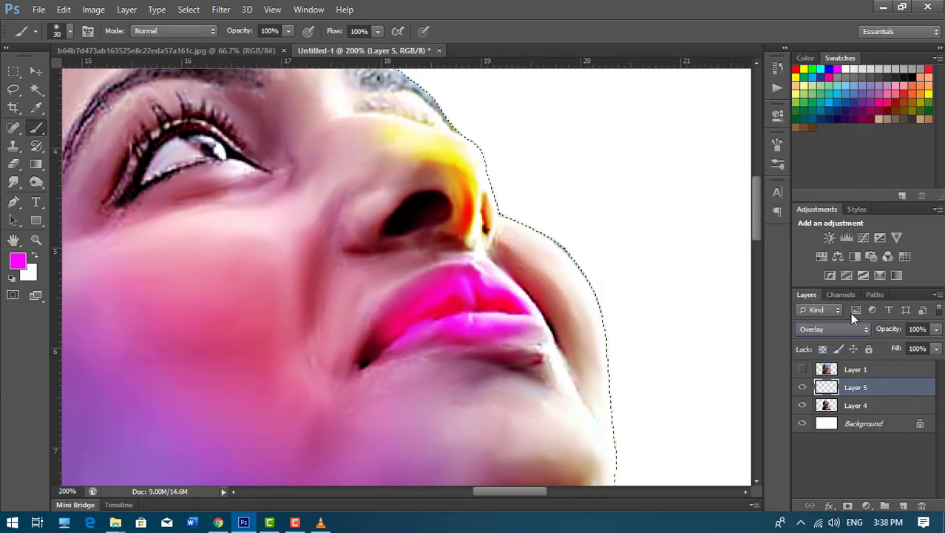
{"action": "key", "text": "ctrl+e"}
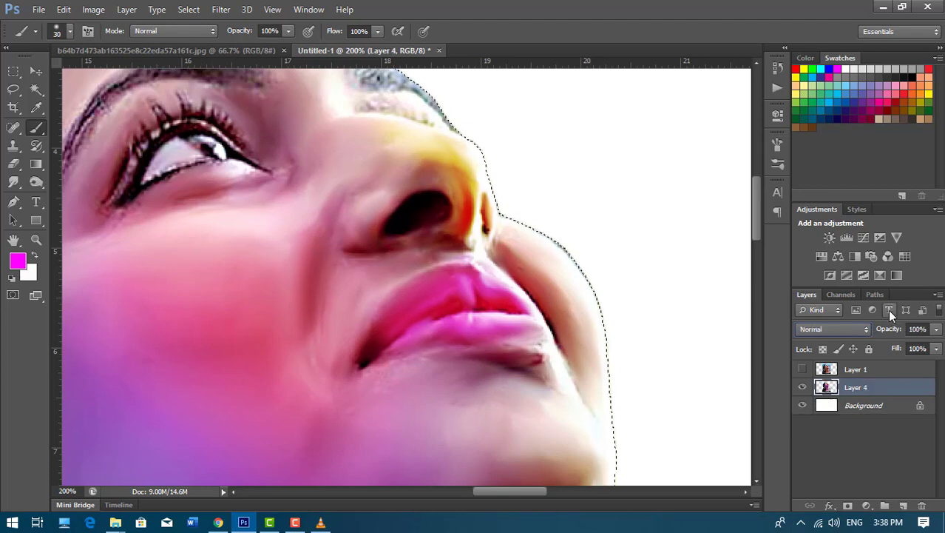
{"action": "key", "text": "ctrl+d"}
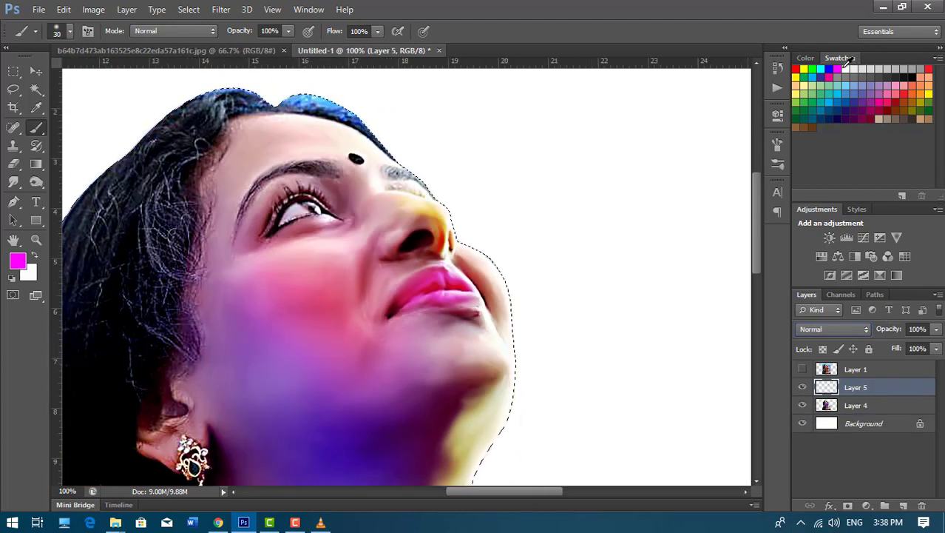
Paint red beside the nose and across the forehead, blended as Overlay at 65% opacity
{"action": "left_click", "coordinate": [908, 90]}
{"action": "left_click_drag", "start_coordinate": [391, 198], "coordinate": [355, 277]}
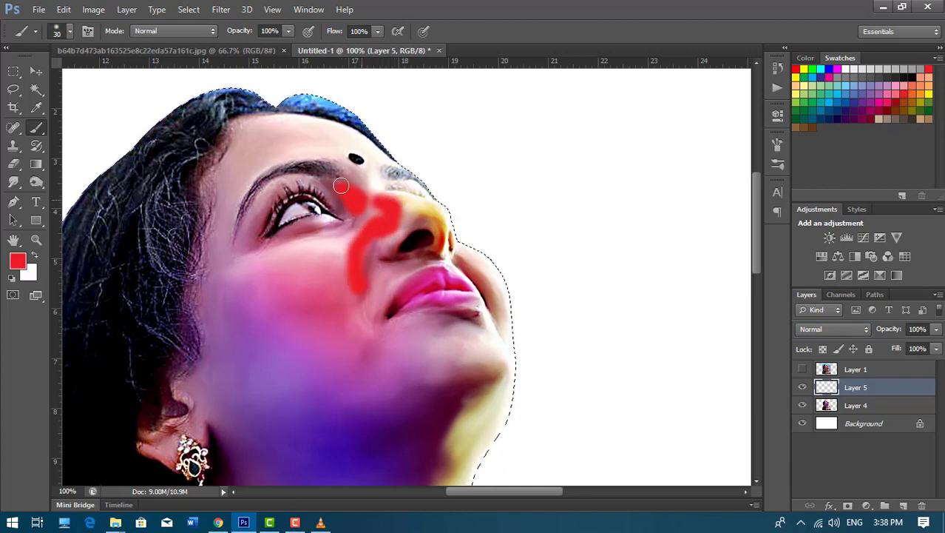
{"action": "mouse_move", "coordinate": [322, 127]}
{"action": "left_mouse_down"}
{"action": "mouse_move", "coordinate": [274, 132]}
{"action": "mouse_move", "coordinate": [226, 155]}
{"action": "mouse_move", "coordinate": [253, 159]}
{"action": "left_mouse_up"}
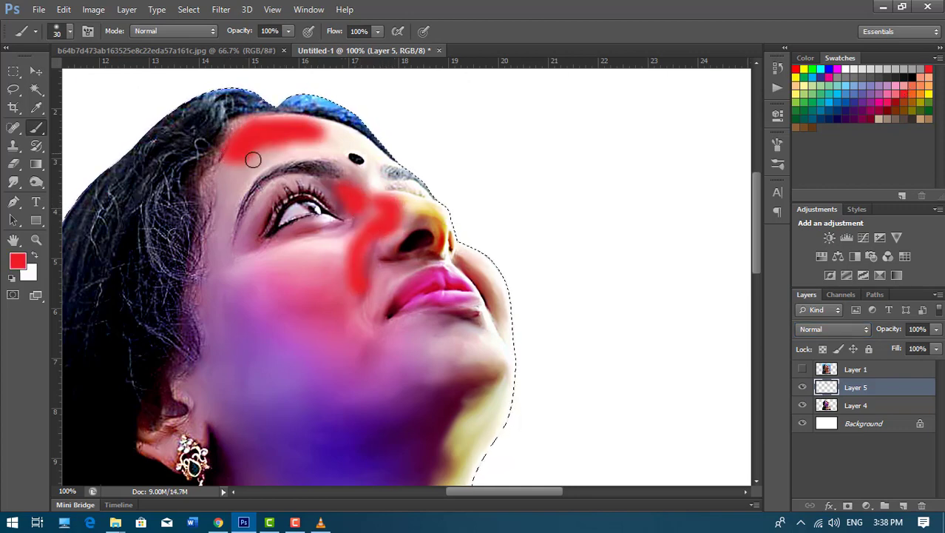
{"action": "left_click", "coordinate": [834, 329]}
{"action": "left_click", "coordinate": [814, 178]}
{"action": "left_click_drag", "start_coordinate": [878, 330], "coordinate": [853, 330]}
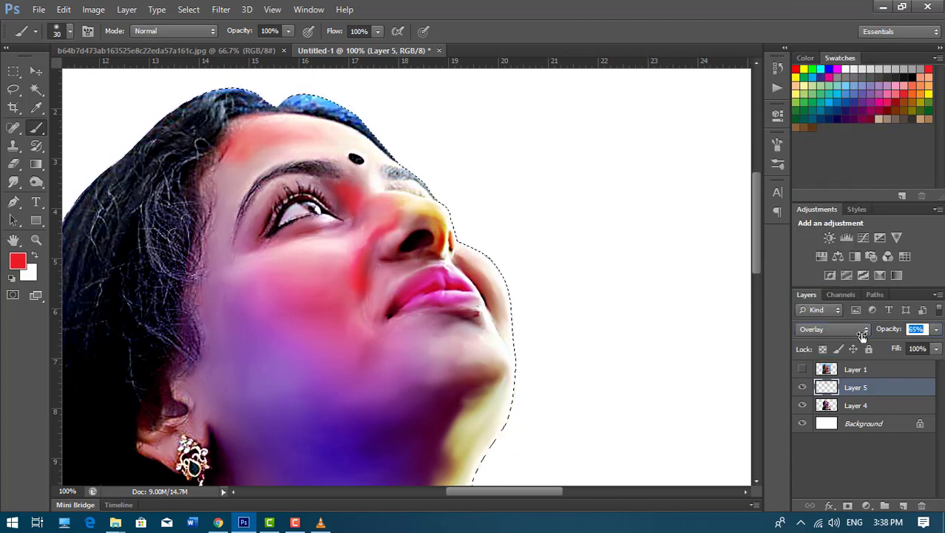
Preview the red paint in Saturation, Color Dodge, Linear Burn and other blend modes
{"action": "left_click", "coordinate": [833, 328]}
{"action": "key", "text": "Up"}
{"action": "key", "text": "Up"}
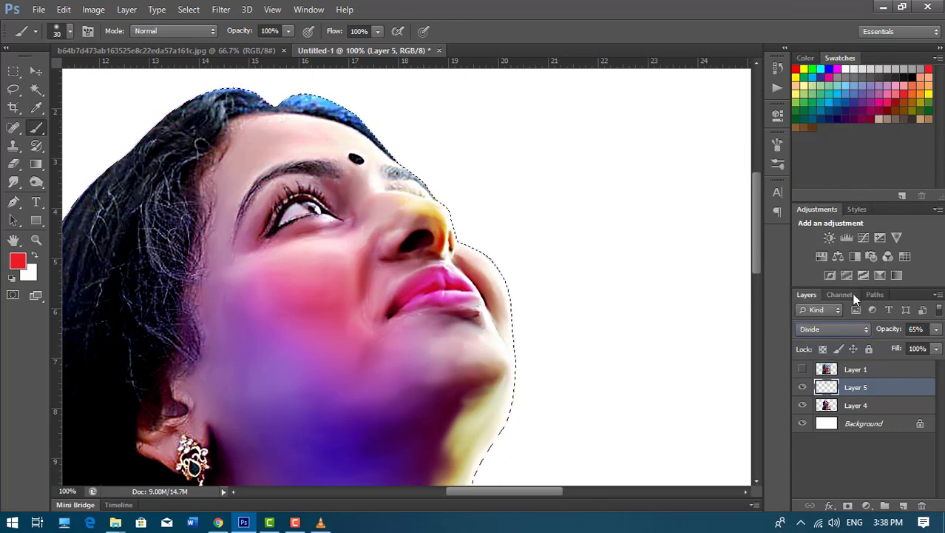
{"action": "key", "text": "Up"}
{"action": "key", "text": "Up"}
{"action": "key", "text": "Up"}
{"action": "key", "text": "Up"}
{"action": "key", "text": "Up"}
{"action": "key", "text": "Up"}
{"action": "key", "text": "Up"}
{"action": "key", "text": "Up"}
{"action": "key", "text": "Up"}
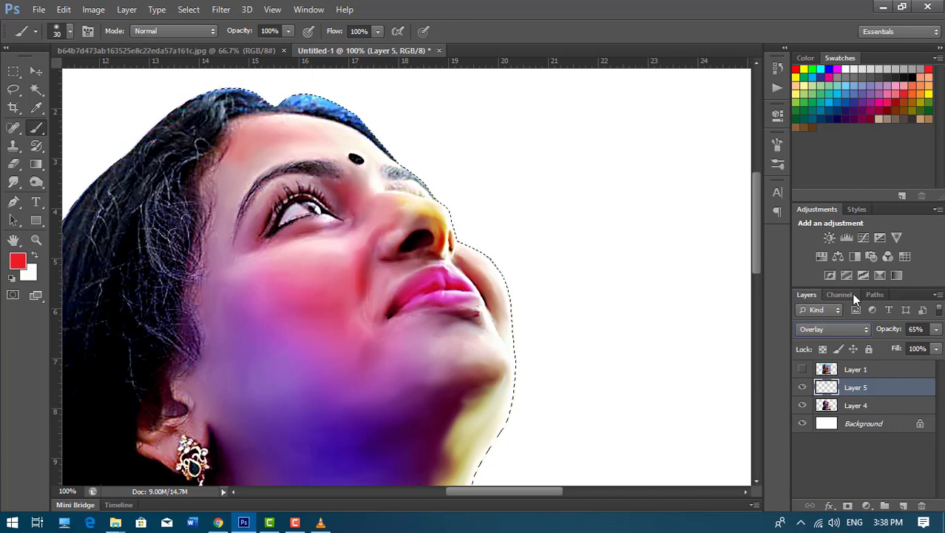
{"action": "left_click", "coordinate": [826, 333]}
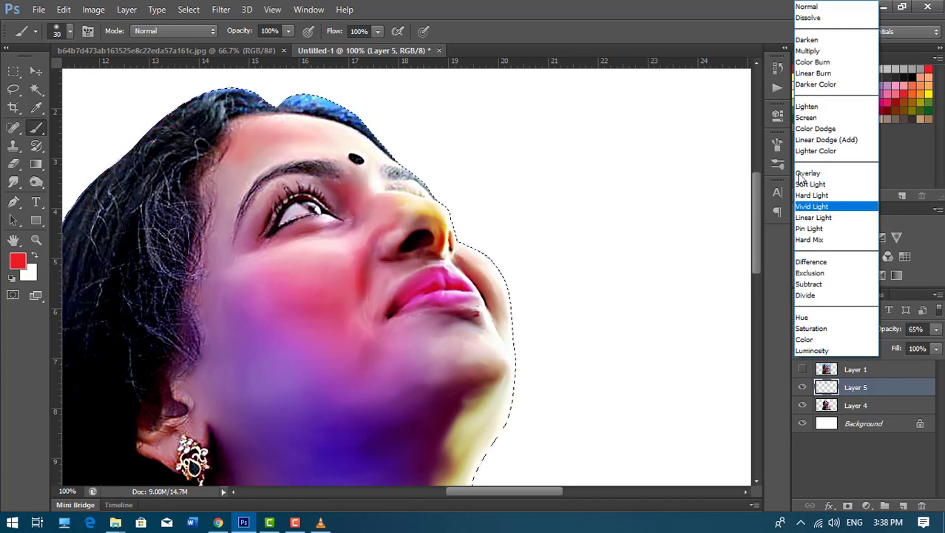
{"action": "left_click", "coordinate": [805, 177]}
{"action": "key", "text": "Up"}
{"action": "key", "text": "Up"}
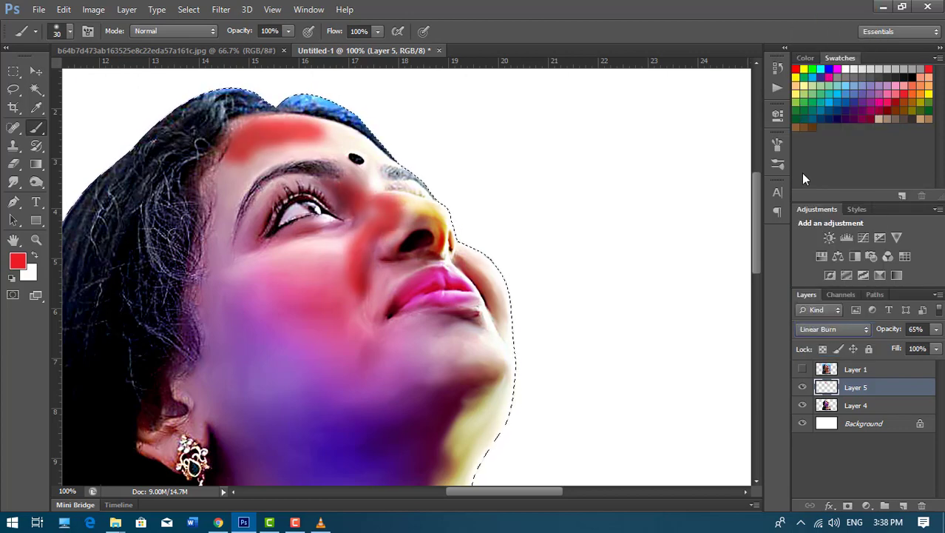
{"action": "key", "text": "Up"}
{"action": "key", "text": "Up"}
{"action": "key", "text": "Down"}
{"action": "key", "text": "Down"}
{"action": "key", "text": "Down"}
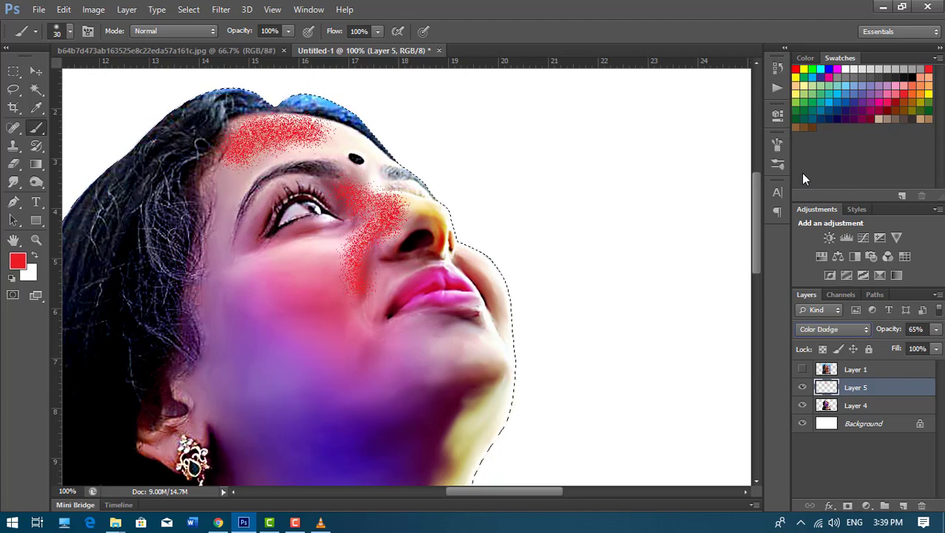
{"action": "key", "text": "Down"}
{"action": "key", "text": "Down"}
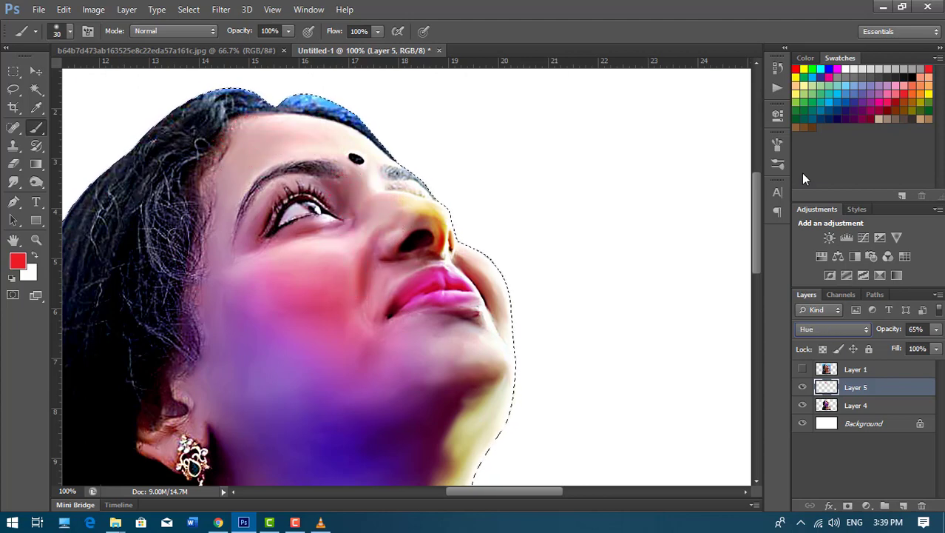
Settle the red paint layer on Overlay blending and adjust its opacity
{"action": "key", "text": "ctrl+plus"}
{"action": "key", "text": "ctrl+minus"}
{"action": "key", "text": "ctrl+minus"}
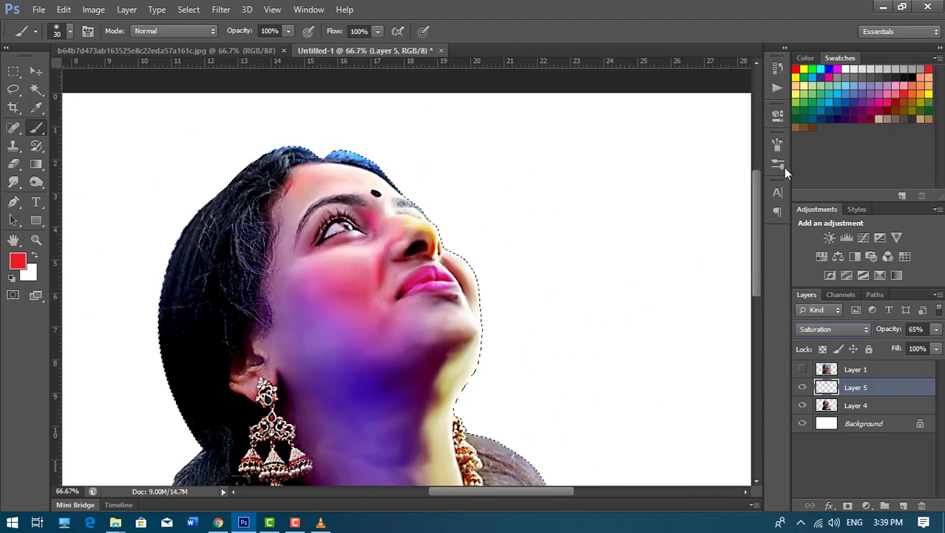
{"action": "left_click", "coordinate": [828, 329]}
{"action": "left_click", "coordinate": [821, 176]}
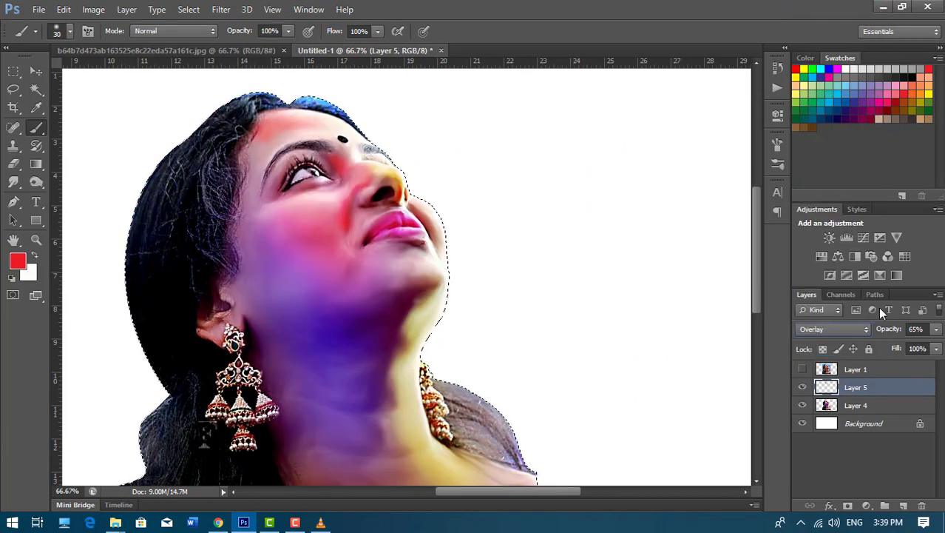
{"action": "left_click_drag", "start_coordinate": [889, 329], "coordinate": [870, 332]}
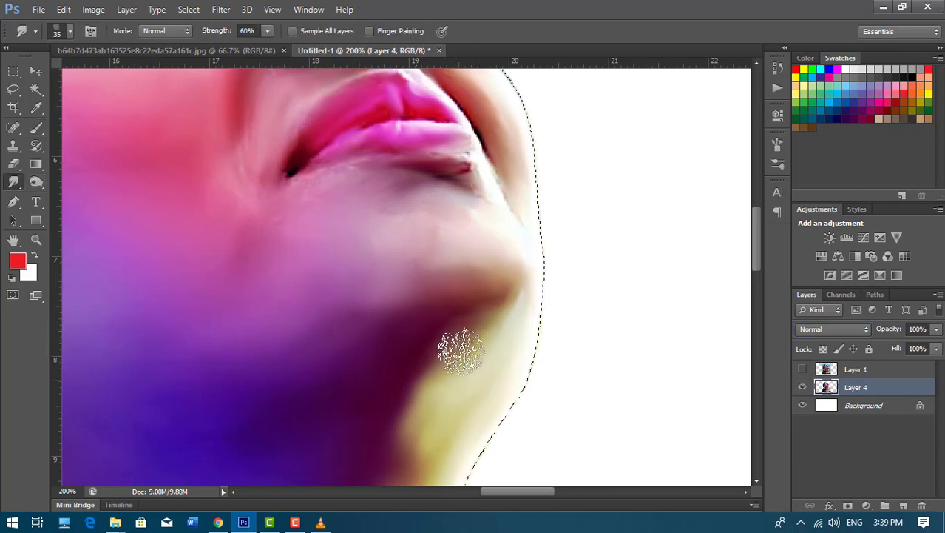
Pan and zoom over the neck and face, shrinking the smudge brush for finer work
{"action": "scroll", "coordinate": [446, 318], "scroll_direction": "down", "scroll_amount": 5}
{"action": "scroll", "coordinate": [447, 318], "scroll_direction": "left", "scroll_amount": 2}
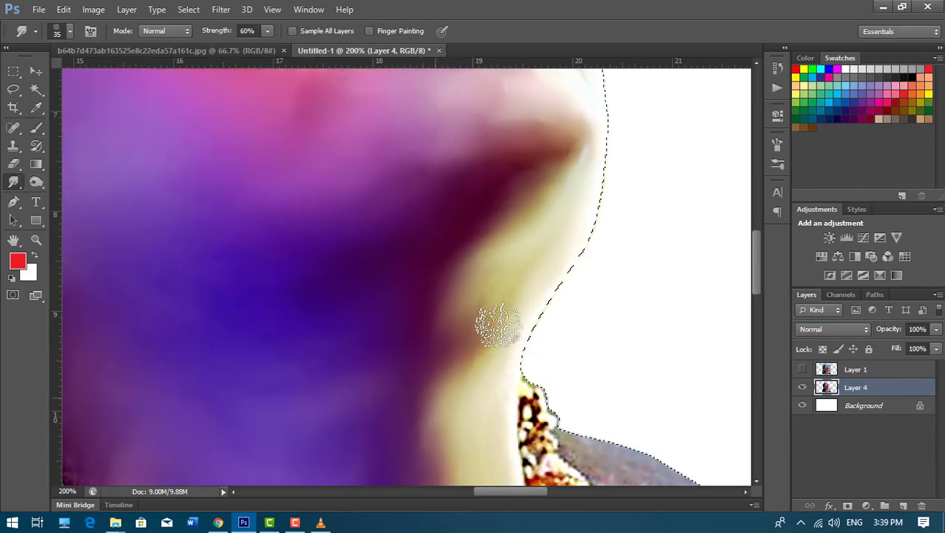
{"action": "scroll", "coordinate": [481, 311], "scroll_direction": "down", "scroll_amount": 4}
{"action": "scroll", "coordinate": [481, 310], "scroll_direction": "left", "scroll_amount": 1}
{"action": "scroll", "coordinate": [455, 404], "scroll_direction": "down", "scroll_amount": 4}
{"action": "scroll", "coordinate": [454, 404], "scroll_direction": "left", "scroll_amount": 2}
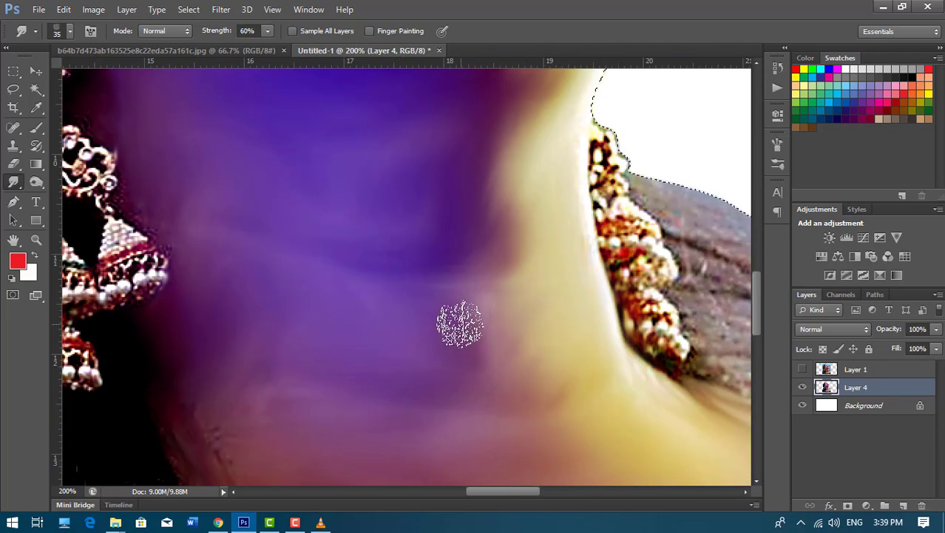
{"action": "left_click_drag", "start_coordinate": [408, 310], "coordinate": [449, 395]}
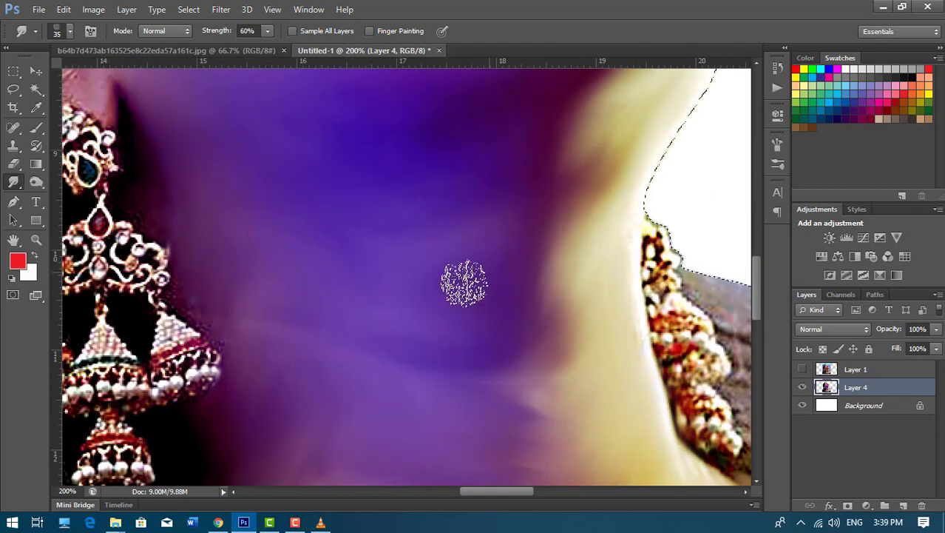
{"action": "scroll", "coordinate": [444, 279], "scroll_direction": "up", "scroll_amount": 3}
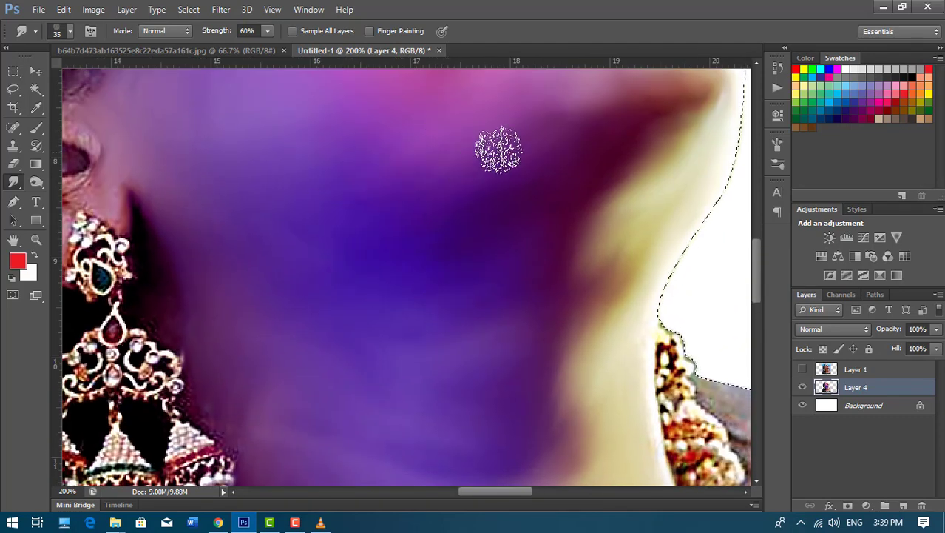
{"action": "scroll", "coordinate": [517, 192], "scroll_direction": "up", "scroll_amount": 3}
{"action": "scroll", "coordinate": [466, 252], "scroll_direction": "down", "scroll_amount": 3}
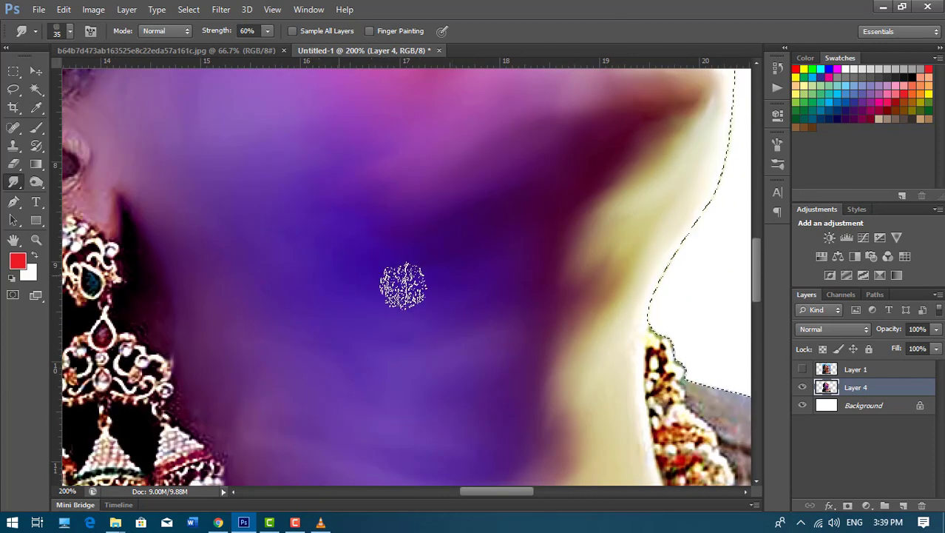
{"action": "scroll", "coordinate": [206, 318], "scroll_direction": "down", "scroll_amount": 1}
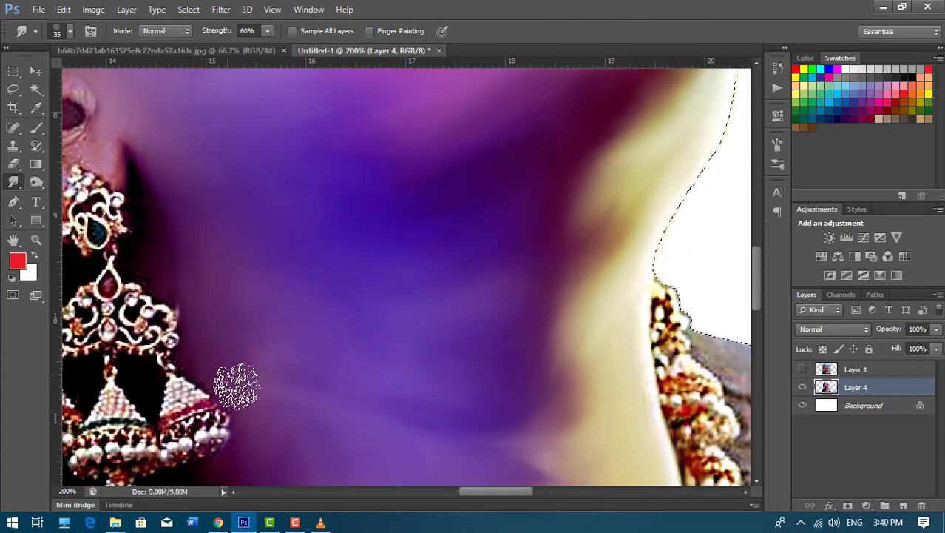
{"action": "scroll", "coordinate": [242, 382], "scroll_direction": "up", "scroll_amount": 10}
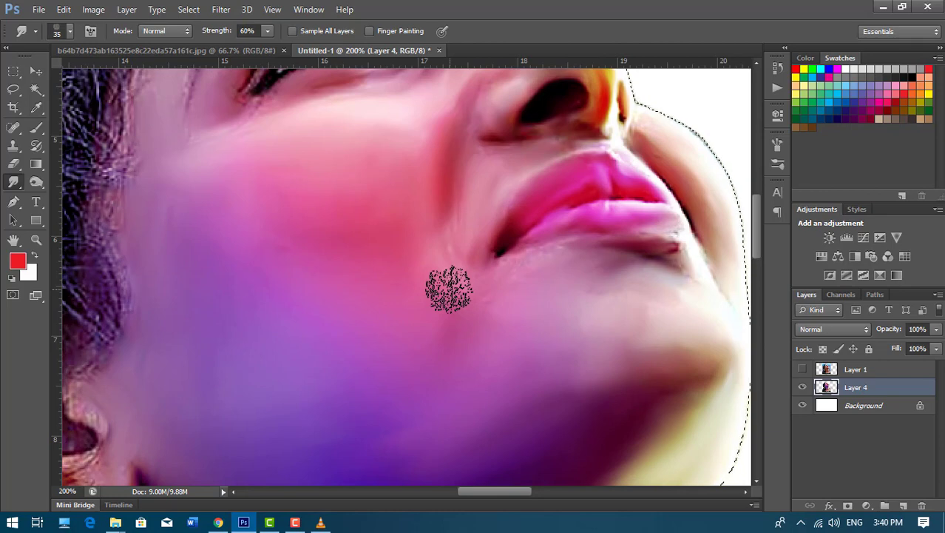
{"action": "key", "text": "ctrl+plus"}
{"action": "scroll", "coordinate": [449, 288], "scroll_direction": "up", "scroll_amount": 3}
{"action": "key", "text": "bracketleft"}
{"action": "key", "text": "bracketleft"}
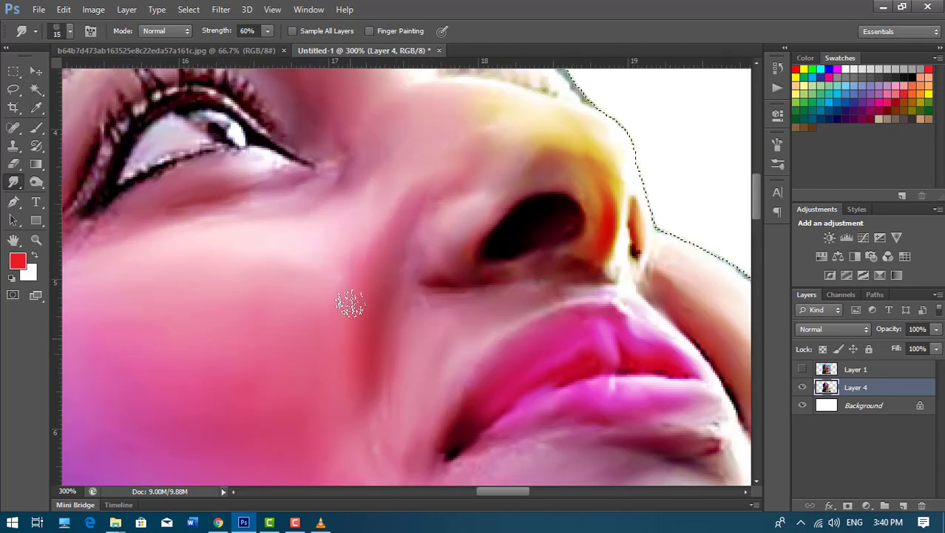
{"action": "scroll", "coordinate": [352, 406], "scroll_direction": "down", "scroll_amount": 3}
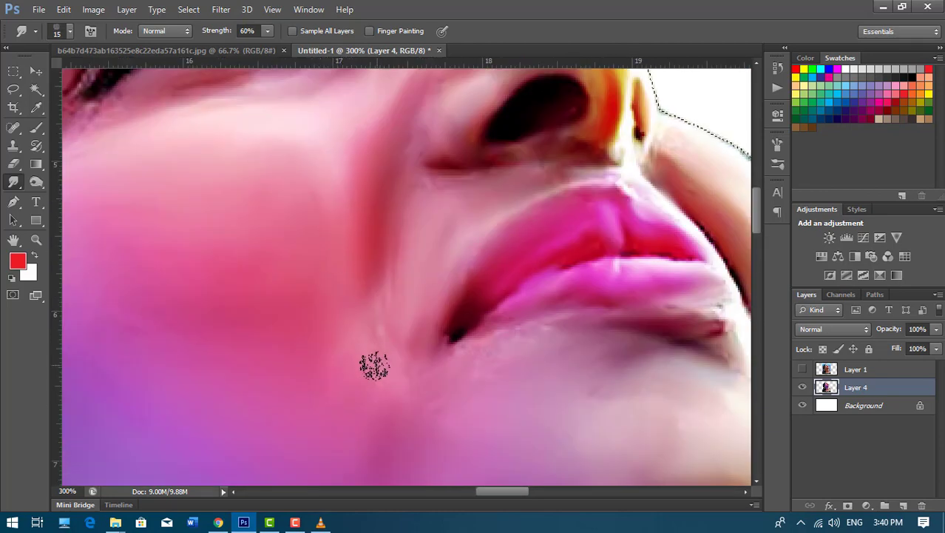
Smudge the dark tones at the mouth corner, then move the view up past the nose to the eye
{"action": "left_click_drag", "start_coordinate": [374, 365], "coordinate": [426, 296]}
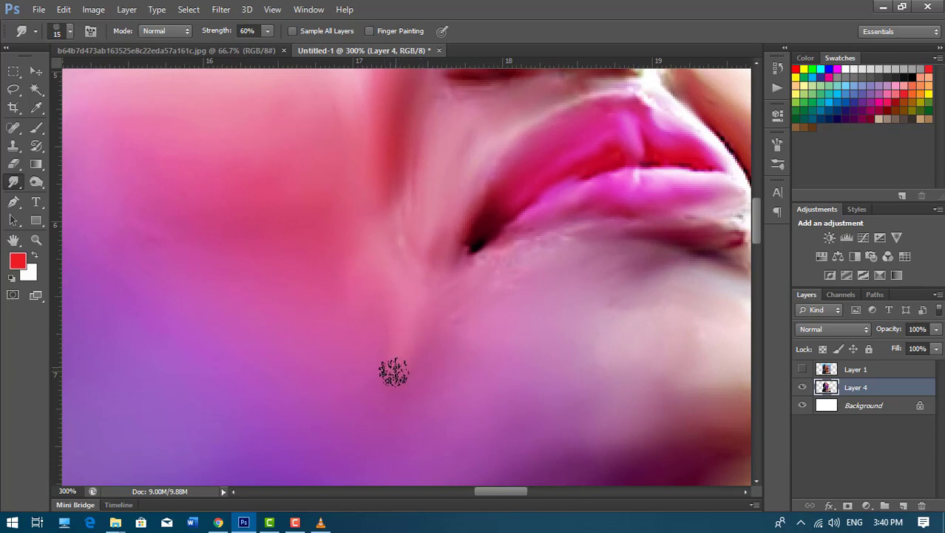
{"action": "key", "text": "ctrl+plus"}
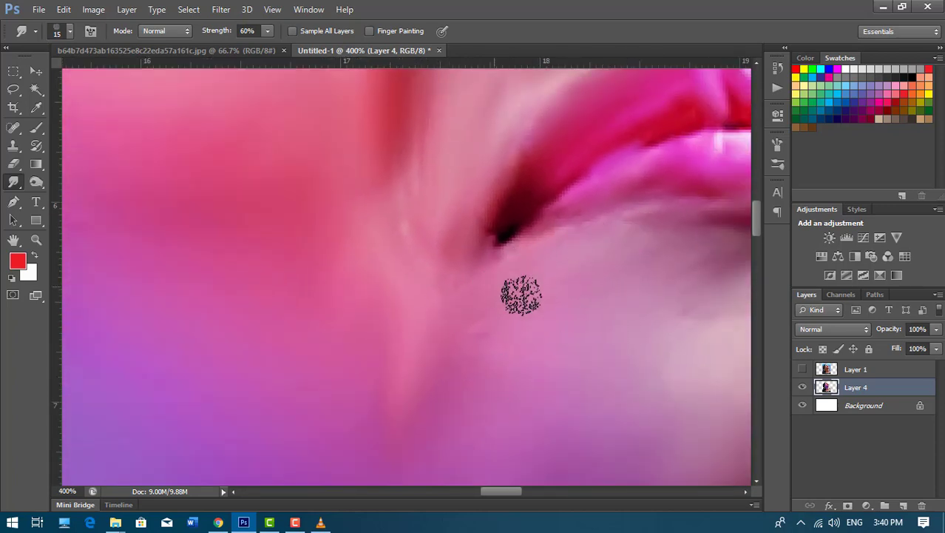
{"action": "left_click_drag", "start_coordinate": [527, 291], "coordinate": [299, 279]}
{"action": "mouse_move", "coordinate": [627, 237]}
{"action": "left_mouse_down"}
{"action": "mouse_move", "coordinate": [667, 265]}
{"action": "mouse_move", "coordinate": [608, 186]}
{"action": "mouse_move", "coordinate": [623, 285]}
{"action": "left_mouse_up"}
{"action": "left_click_drag", "start_coordinate": [422, 112], "coordinate": [331, 306]}
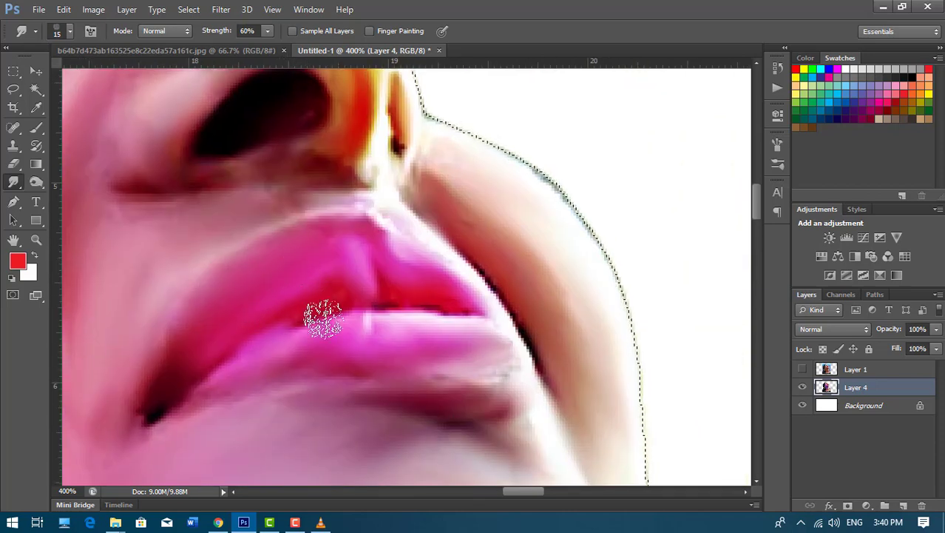
{"action": "left_click_drag", "start_coordinate": [396, 349], "coordinate": [461, 403]}
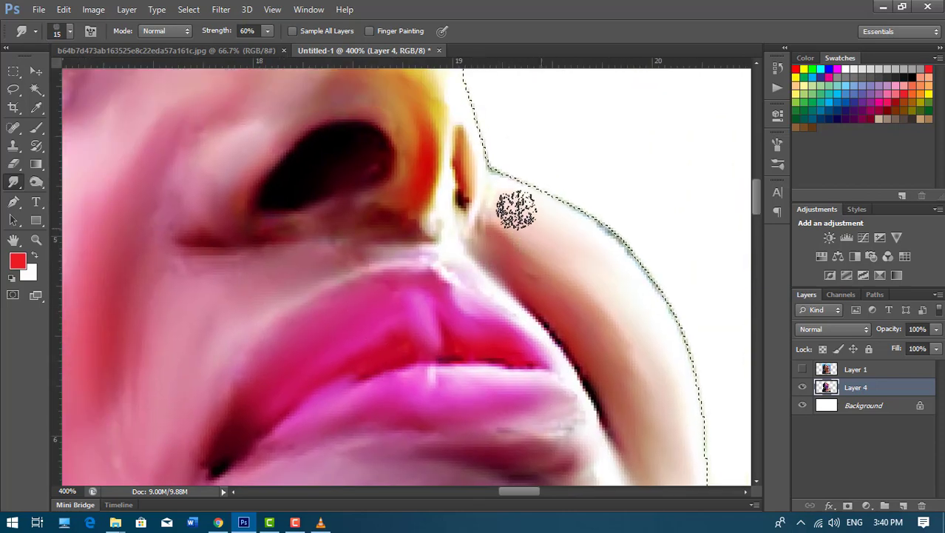
{"action": "left_click_drag", "start_coordinate": [204, 258], "coordinate": [312, 369]}
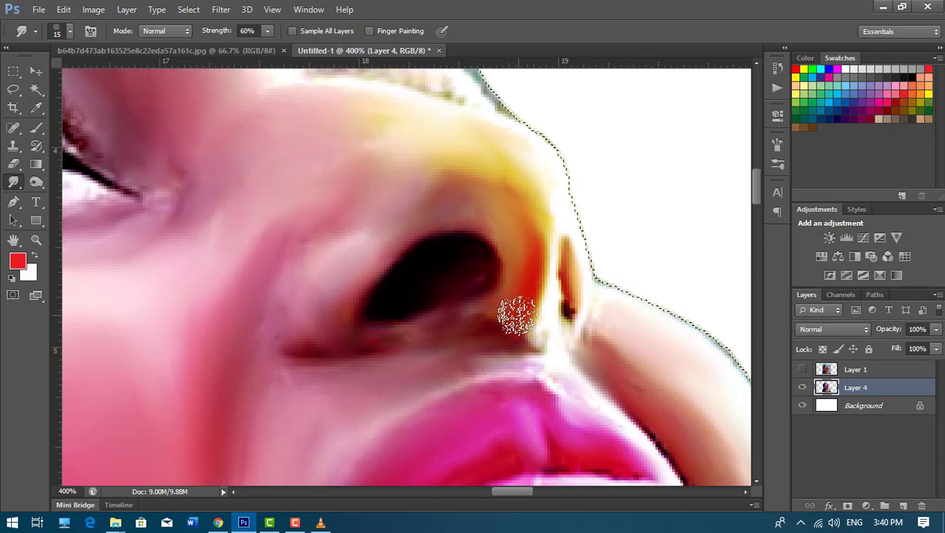
{"action": "left_click_drag", "start_coordinate": [386, 117], "coordinate": [428, 233]}
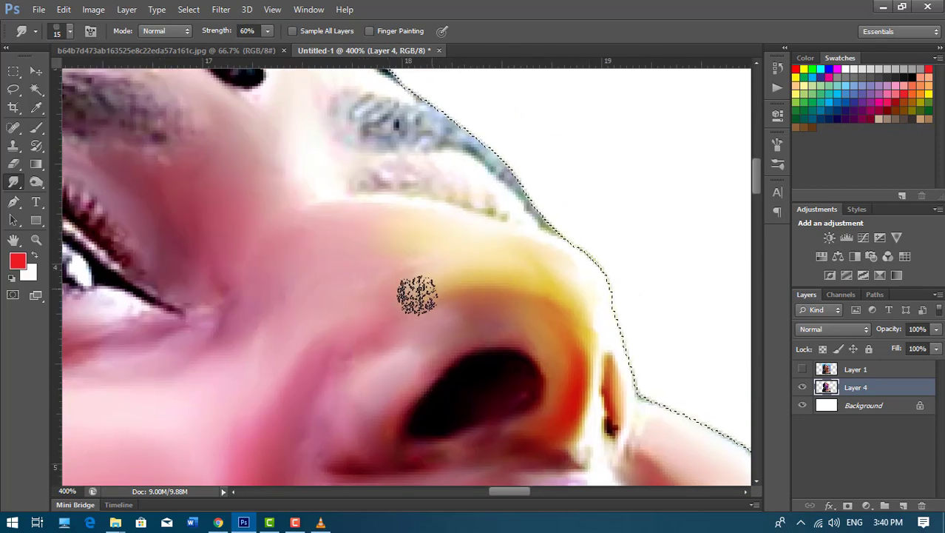
{"action": "left_click_drag", "start_coordinate": [437, 274], "coordinate": [627, 405]}
{"action": "mouse_move", "coordinate": [409, 329]}
{"action": "left_mouse_down"}
{"action": "mouse_move", "coordinate": [500, 321]}
{"action": "mouse_move", "coordinate": [539, 121]}
{"action": "left_mouse_up"}
{"action": "key", "text": "ctrl+minus"}
On a new layer, paint a yellow stroke along the lower eyelid and smudge it outward
{"action": "key", "text": "b"}
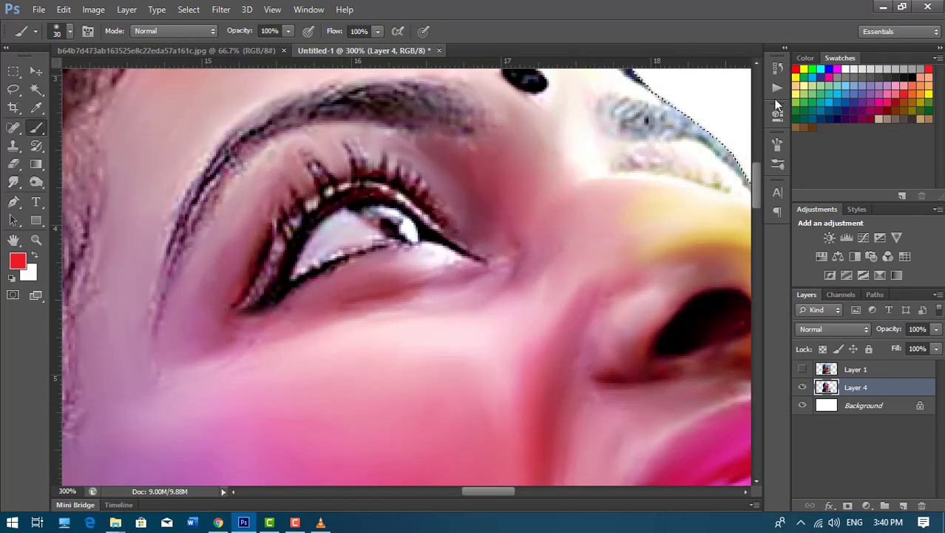
{"action": "left_click", "coordinate": [903, 505]}
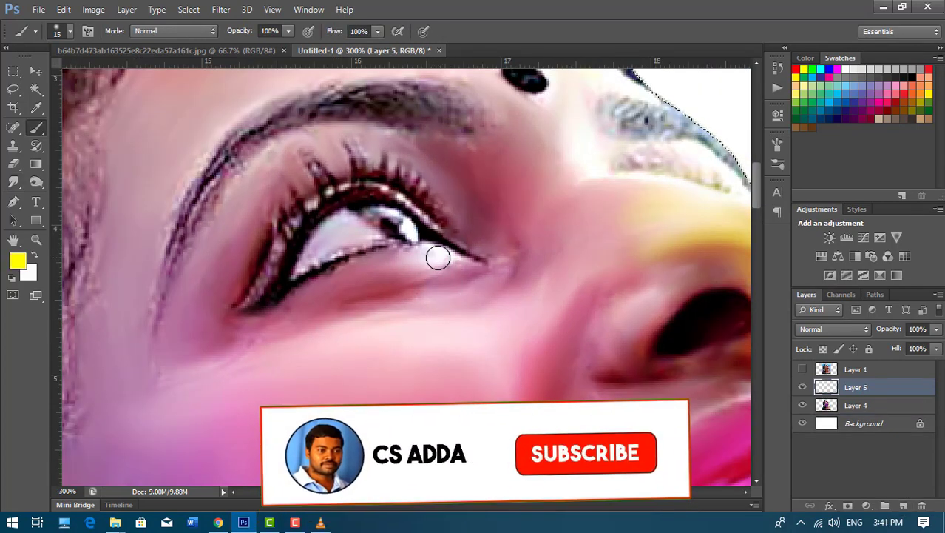
{"action": "mouse_move", "coordinate": [448, 255]}
{"action": "left_mouse_down"}
{"action": "mouse_move", "coordinate": [348, 275]}
{"action": "mouse_move", "coordinate": [300, 300]}
{"action": "left_mouse_up"}
{"action": "key", "text": "r"}
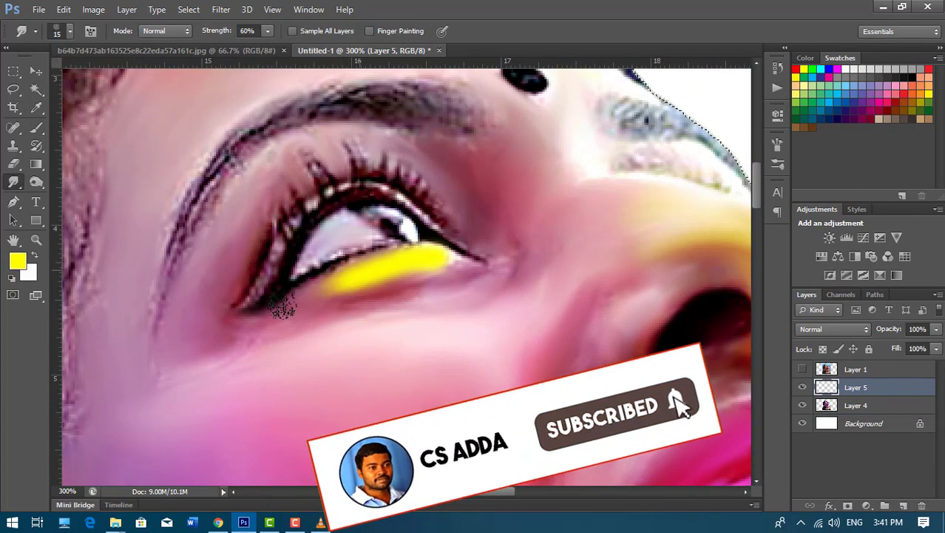
{"action": "left_click_drag", "start_coordinate": [432, 258], "coordinate": [466, 261]}
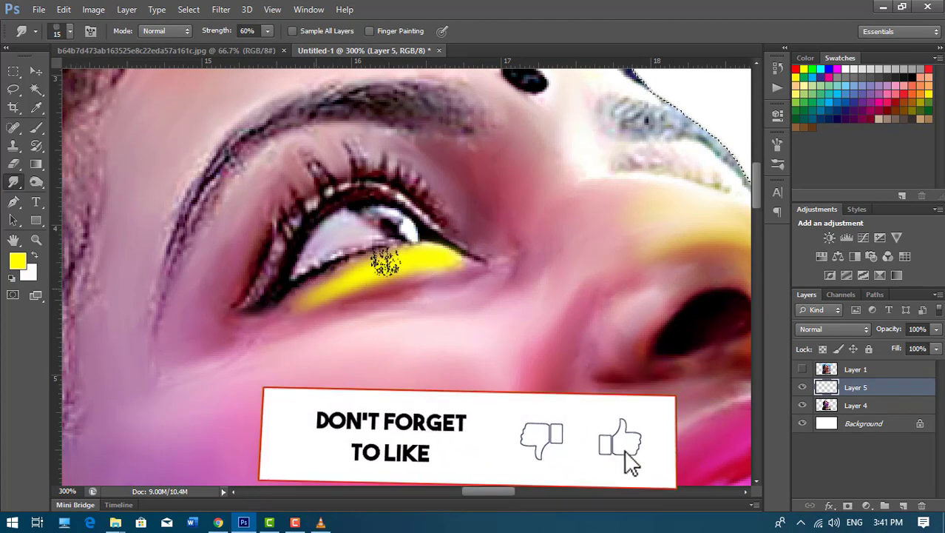
{"action": "left_click_drag", "start_coordinate": [888, 328], "coordinate": [846, 332]}
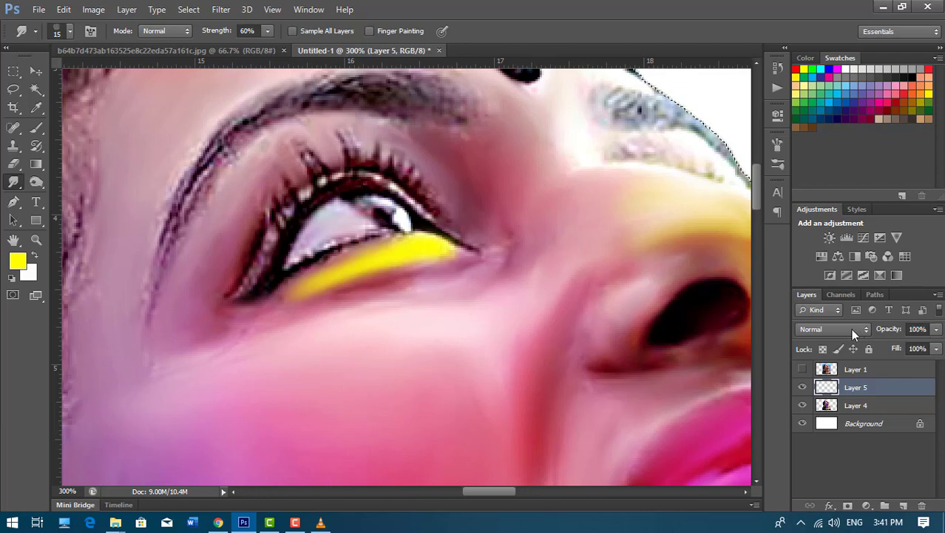
Blend the yellow paint as Overlay and smudge it along the brow, lashes and cheek
{"action": "left_click", "coordinate": [851, 329]}
{"action": "left_click", "coordinate": [835, 173]}
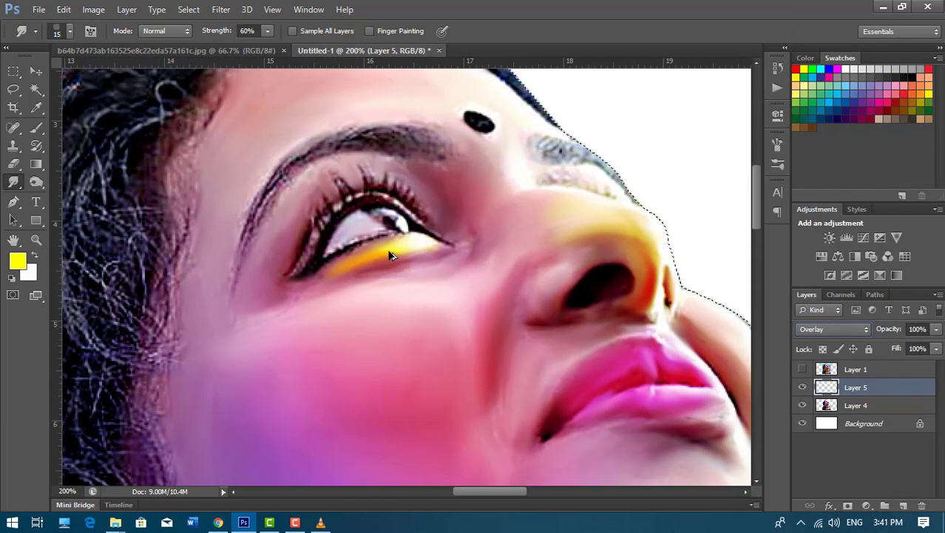
{"action": "left_click_drag", "start_coordinate": [391, 255], "coordinate": [351, 173]}
{"action": "key", "text": "m"}
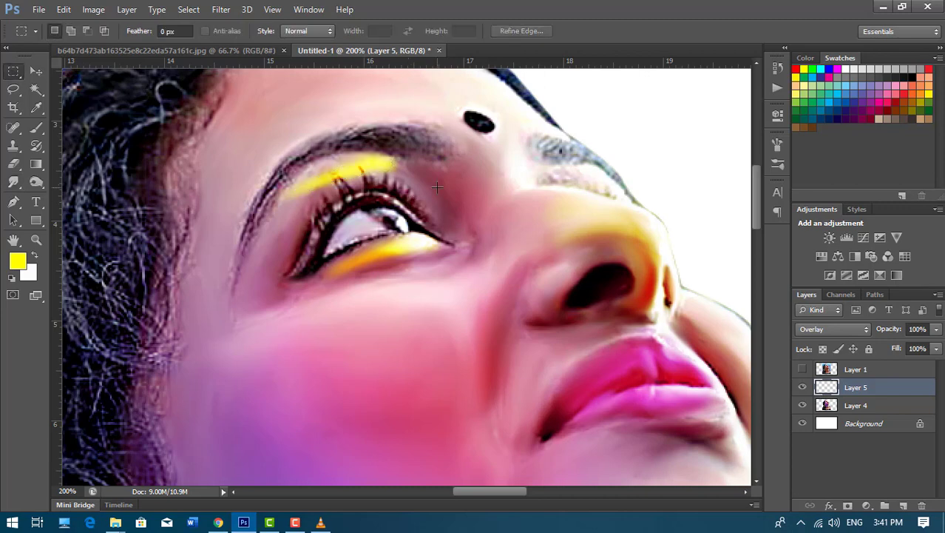
{"action": "key", "text": "ctrl+plus"}
{"action": "key", "text": "r"}
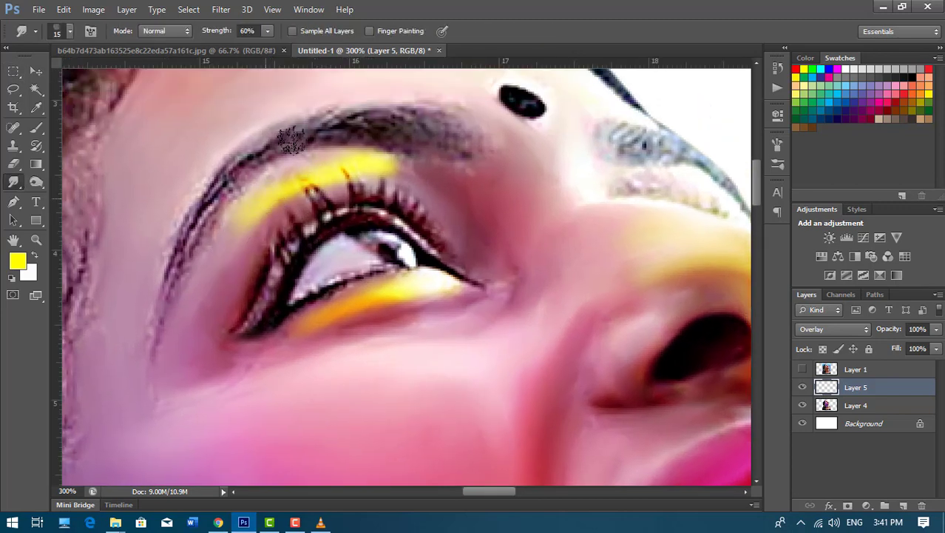
{"action": "mouse_move", "coordinate": [290, 179]}
{"action": "left_mouse_down"}
{"action": "mouse_move", "coordinate": [391, 164]}
{"action": "mouse_move", "coordinate": [394, 178]}
{"action": "mouse_move", "coordinate": [411, 185]}
{"action": "mouse_move", "coordinate": [358, 178]}
{"action": "left_mouse_up"}
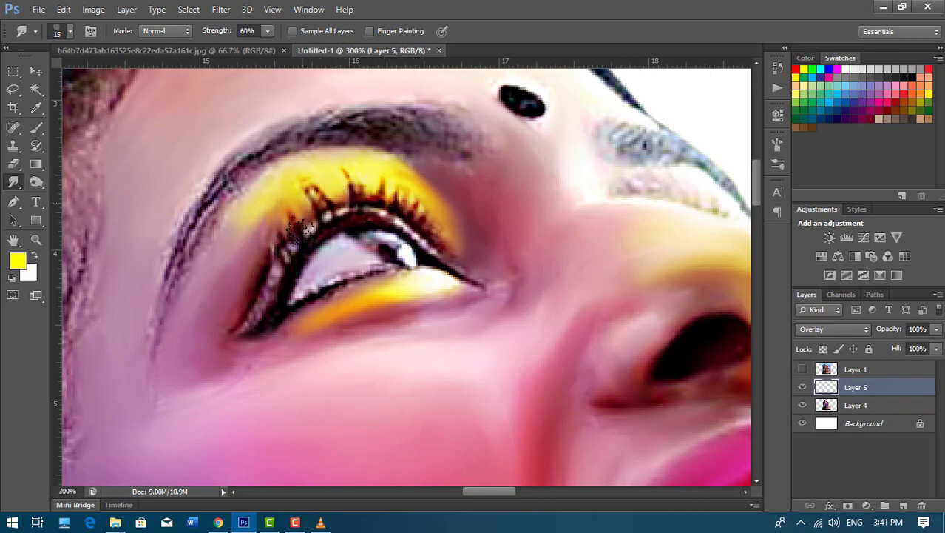
{"action": "mouse_move", "coordinate": [302, 231]}
{"action": "left_mouse_down"}
{"action": "mouse_move", "coordinate": [235, 247]}
{"action": "mouse_move", "coordinate": [196, 295]}
{"action": "mouse_move", "coordinate": [205, 317]}
{"action": "mouse_move", "coordinate": [186, 338]}
{"action": "left_mouse_up"}
{"action": "key", "text": "bracketright"}
{"action": "key", "text": "bracketright"}
{"action": "mouse_move", "coordinate": [412, 168]}
{"action": "left_mouse_down"}
{"action": "mouse_move", "coordinate": [480, 232]}
{"action": "mouse_move", "coordinate": [506, 227]}
{"action": "mouse_move", "coordinate": [513, 201]}
{"action": "left_mouse_up"}
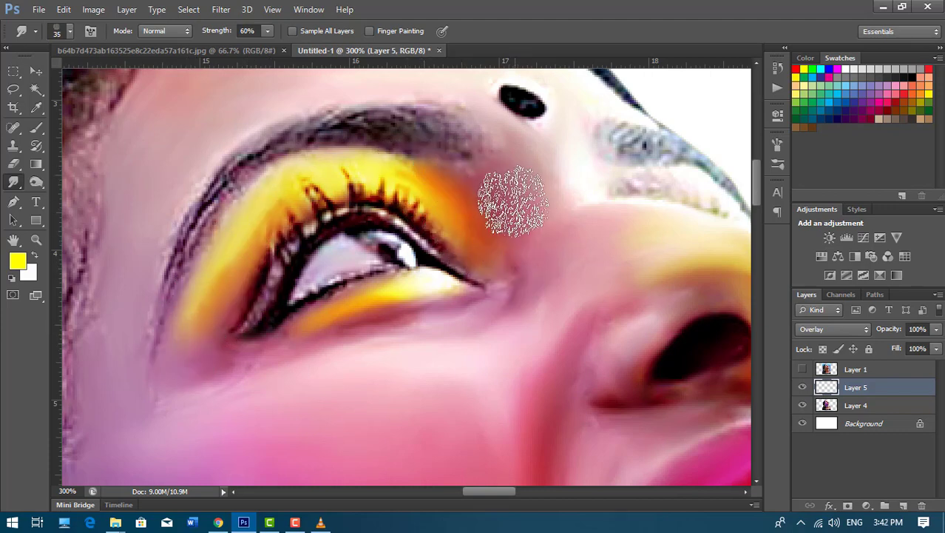
Try Color and Saturation blending for the yellow eyeshadow, zooming in on the eye
{"action": "left_click", "coordinate": [859, 332]}
{"action": "left_click", "coordinate": [818, 331]}
{"action": "key", "text": "ctrl+1"}
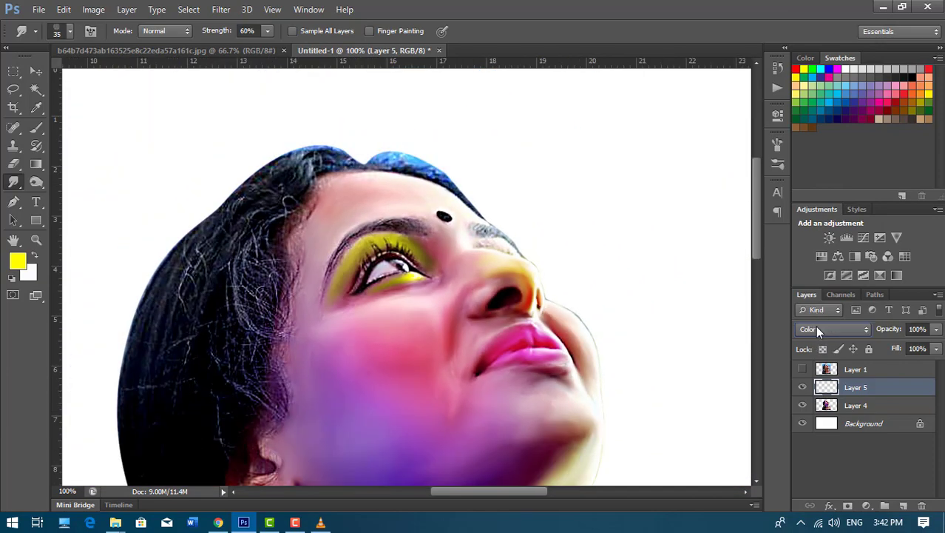
{"action": "left_click", "coordinate": [815, 326]}
{"action": "left_click", "coordinate": [817, 319]}
{"action": "scroll", "coordinate": [844, 321], "scroll_direction": "up", "scroll_amount": 2}
{"action": "scroll", "coordinate": [844, 322], "scroll_direction": "up", "scroll_amount": 2}
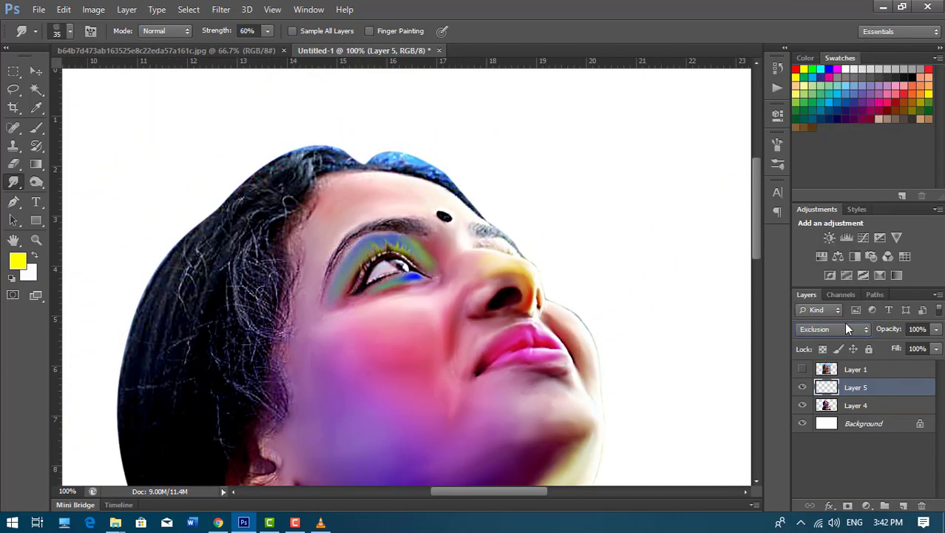
{"action": "scroll", "coordinate": [844, 322], "scroll_direction": "up", "scroll_amount": 3}
{"action": "scroll", "coordinate": [843, 322], "scroll_direction": "up", "scroll_amount": 2}
{"action": "scroll", "coordinate": [847, 326], "scroll_direction": "up", "scroll_amount": 2}
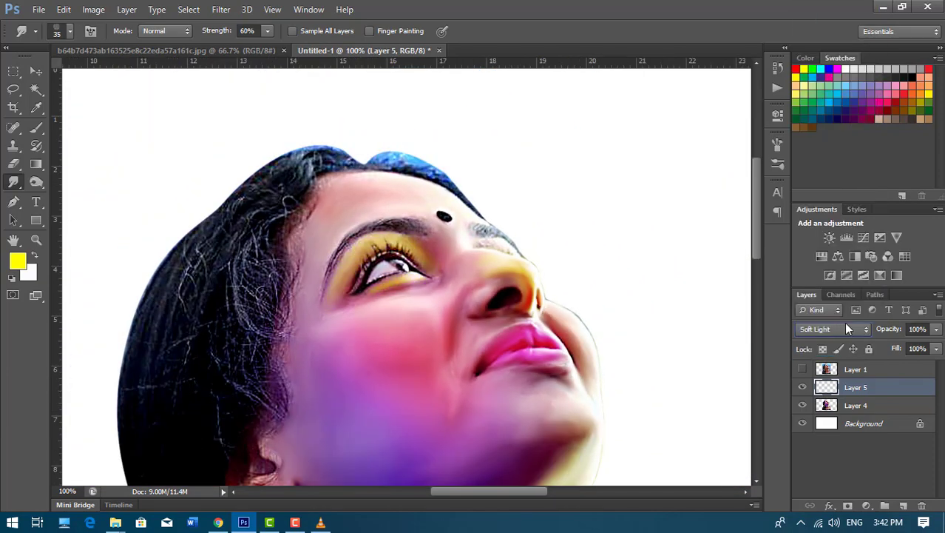
{"action": "key", "text": "ctrl+minus"}
{"action": "key", "text": "ctrl+minus"}
{"action": "key", "text": "ctrl+plus"}
{"action": "key", "text": "ctrl+plus"}
{"action": "key", "text": "ctrl+plus"}
{"action": "key", "text": "ctrl+plus"}
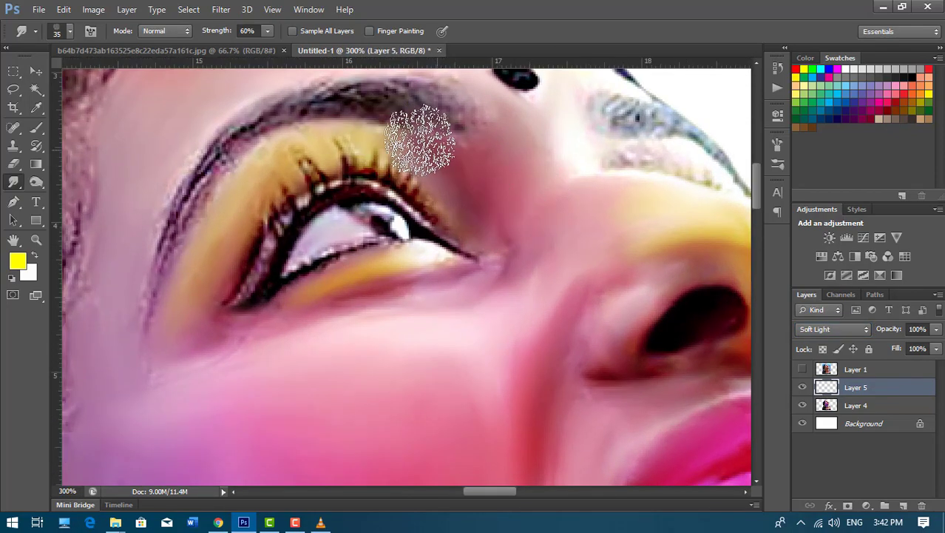
Delete the experimental colour layer over the eyes and add a fresh empty layer above the portrait
{"action": "left_click_drag", "start_coordinate": [523, 181], "coordinate": [417, 139]}
{"action": "left_click_drag", "start_coordinate": [611, 225], "coordinate": [454, 216]}
{"action": "key", "text": "Delete"}
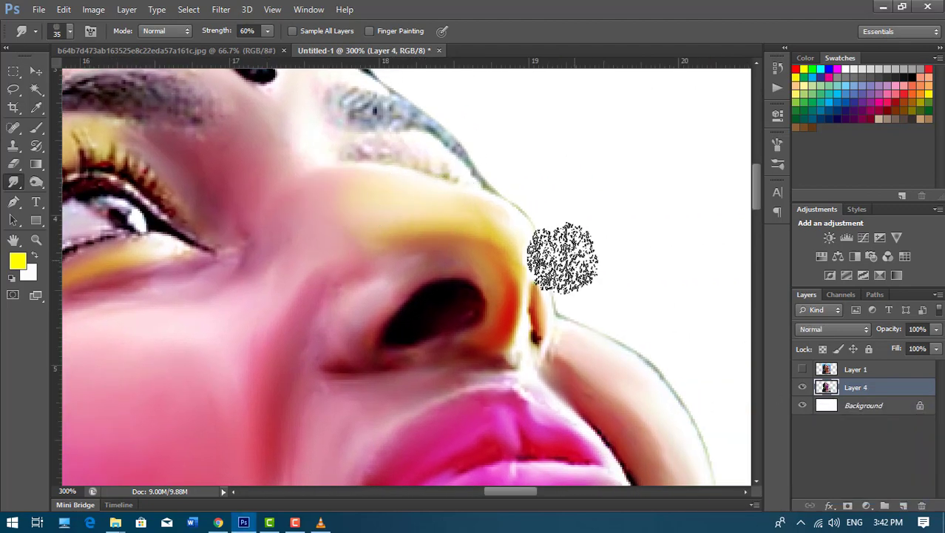
{"action": "mouse_move", "coordinate": [562, 257]}
{"action": "left_mouse_down"}
{"action": "mouse_move", "coordinate": [593, 258]}
{"action": "mouse_move", "coordinate": [601, 372]}
{"action": "mouse_move", "coordinate": [507, 293]}
{"action": "left_mouse_up"}
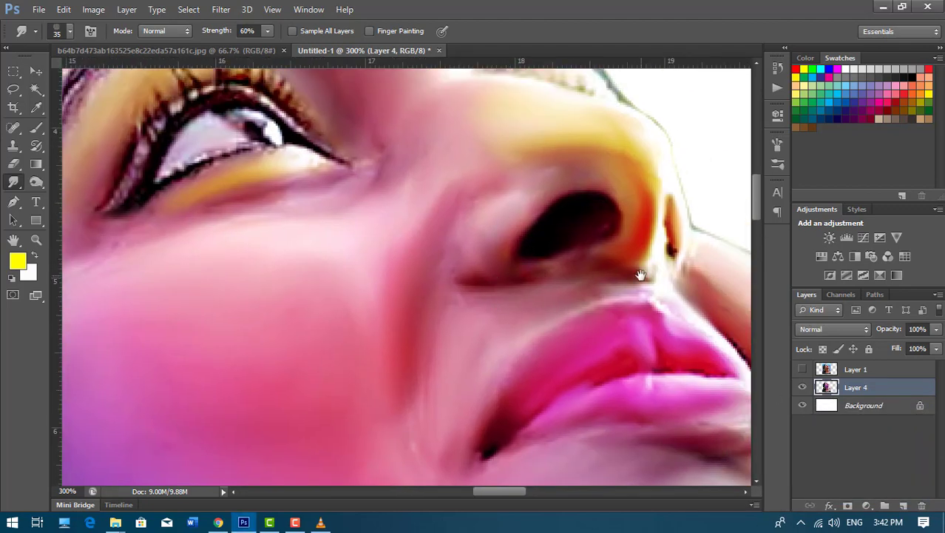
{"action": "left_click_drag", "start_coordinate": [641, 275], "coordinate": [393, 222]}
{"action": "left_click", "coordinate": [903, 508]}
Paint yellow along the cheek and neck edge on a layer clipped to the portrait
{"action": "key", "text": "b"}
{"action": "mouse_move", "coordinate": [490, 194]}
{"action": "left_mouse_down"}
{"action": "mouse_move", "coordinate": [565, 239]}
{"action": "mouse_move", "coordinate": [616, 444]}
{"action": "mouse_move", "coordinate": [596, 301]}
{"action": "left_mouse_up"}
{"action": "left_click", "coordinate": [878, 396], "text": "alt"}
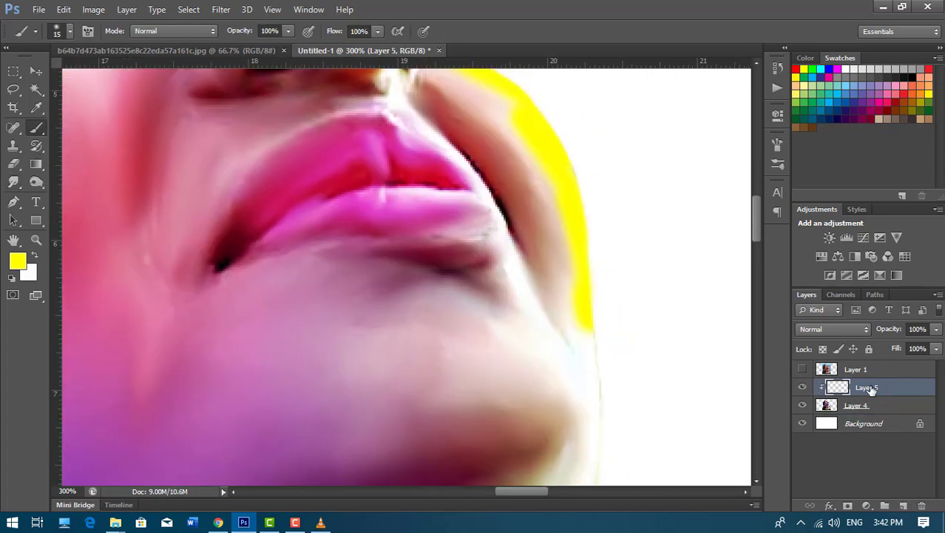
{"action": "key", "text": "ctrl+0"}
{"action": "key", "text": "ctrl+1"}
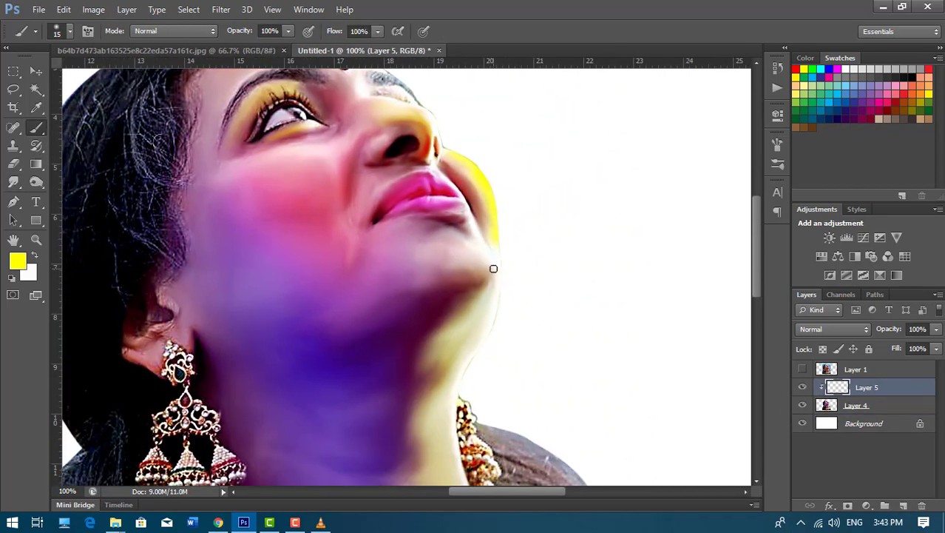
{"action": "mouse_move", "coordinate": [505, 245]}
{"action": "left_mouse_down"}
{"action": "mouse_move", "coordinate": [443, 401]}
{"action": "mouse_move", "coordinate": [432, 316]}
{"action": "mouse_move", "coordinate": [427, 378]}
{"action": "mouse_move", "coordinate": [369, 310]}
{"action": "mouse_move", "coordinate": [384, 379]}
{"action": "left_mouse_up"}
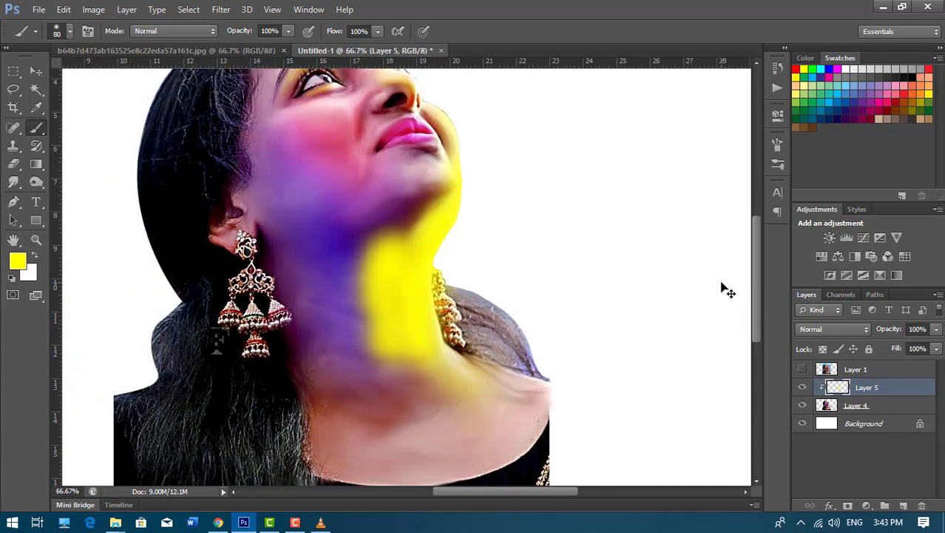
{"action": "key", "text": "ctrl+minus"}
{"action": "key", "text": "ctrl+minus"}
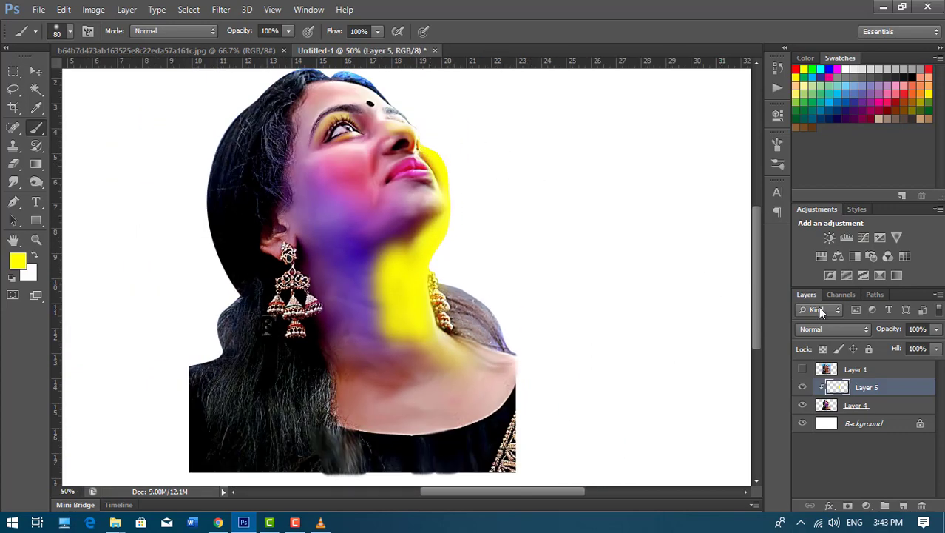
Blend the yellow paint in Overlay and compare it against the original photo
{"action": "left_click", "coordinate": [828, 328]}
{"action": "left_click", "coordinate": [812, 169]}
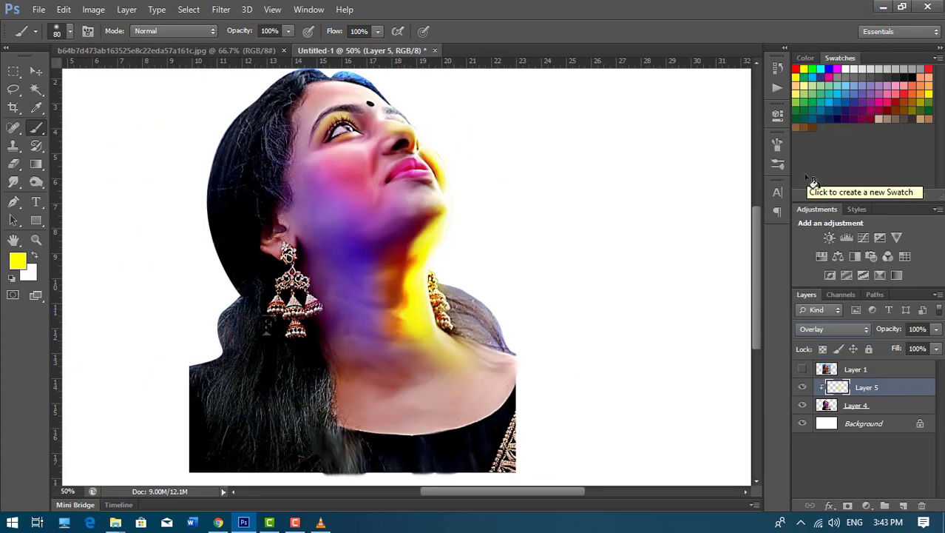
{"action": "left_click", "coordinate": [801, 369]}
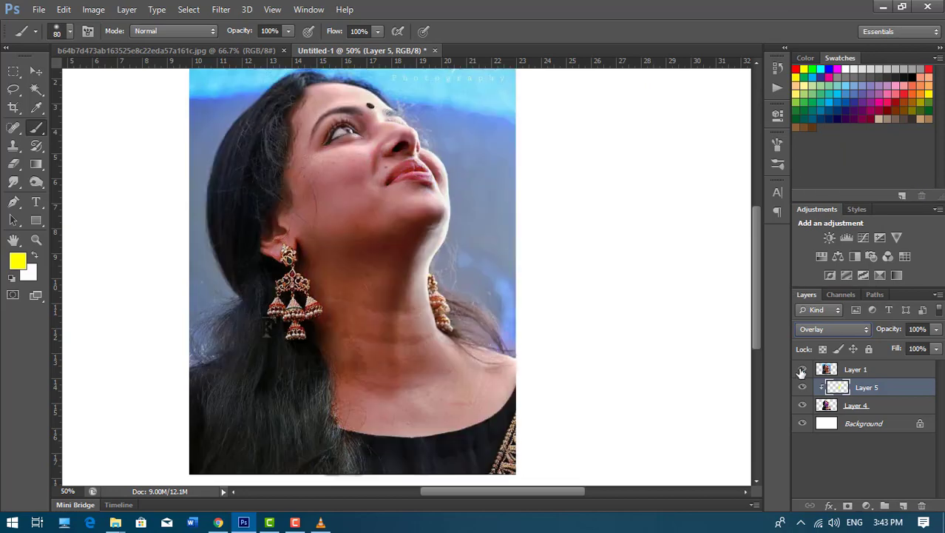
{"action": "left_click", "coordinate": [802, 369]}
{"action": "left_click", "coordinate": [801, 369]}
{"action": "scroll", "coordinate": [555, 287], "scroll_direction": "up", "scroll_amount": 2}
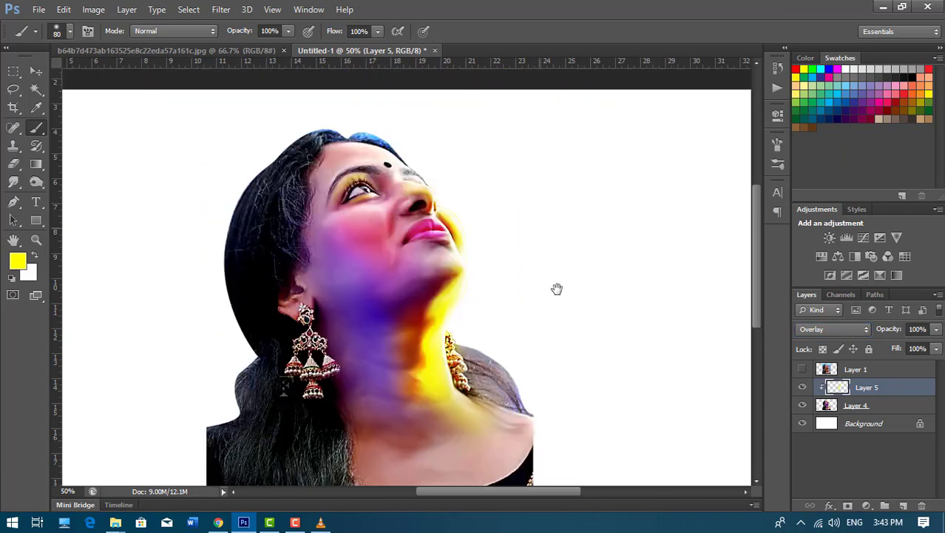
Add clipped Layer 6 for the forehead and try blend modes, settling on Multiply
{"action": "left_click", "coordinate": [904, 506], "text": "ctrl"}
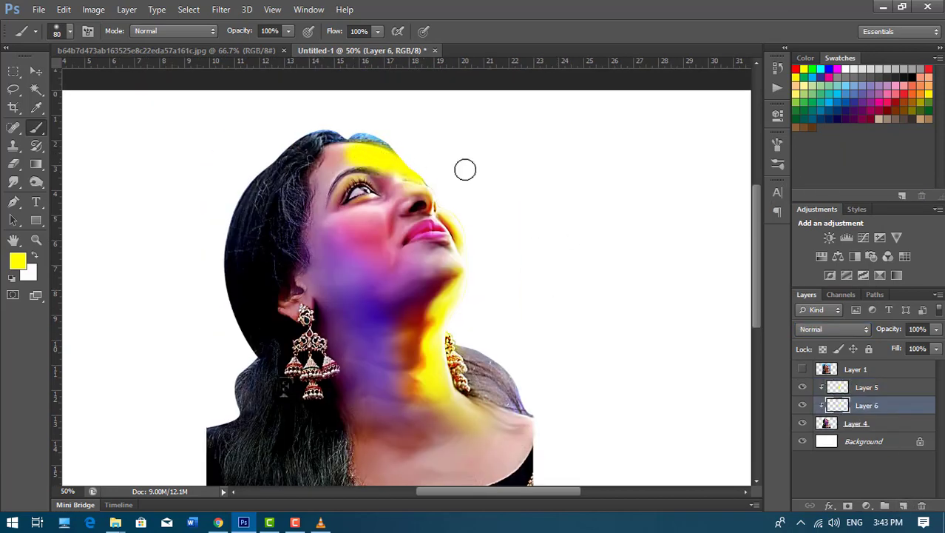
{"action": "left_click", "coordinate": [833, 329]}
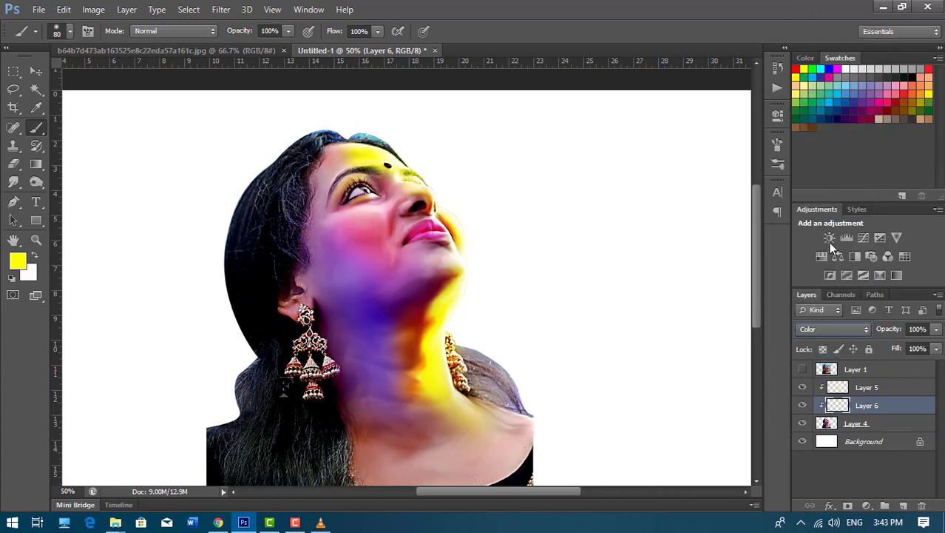
{"action": "left_click", "coordinate": [838, 333]}
{"action": "left_click", "coordinate": [817, 317]}
{"action": "key", "text": "Up"}
{"action": "key", "text": "Up"}
{"action": "key", "text": "Up"}
{"action": "key", "text": "Up"}
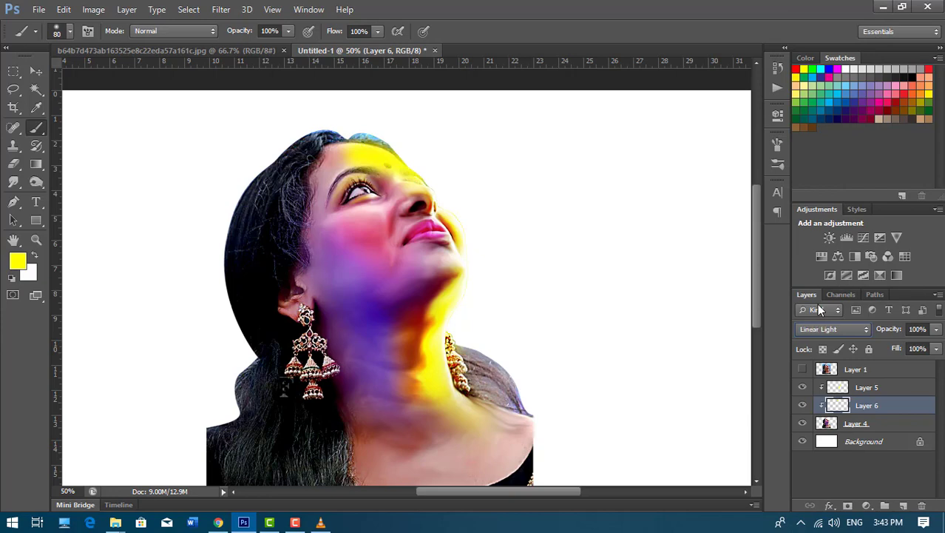
{"action": "key", "text": "Up"}
{"action": "key", "text": "Up"}
{"action": "key", "text": "Up"}
{"action": "key", "text": "Up"}
{"action": "key", "text": "Up"}
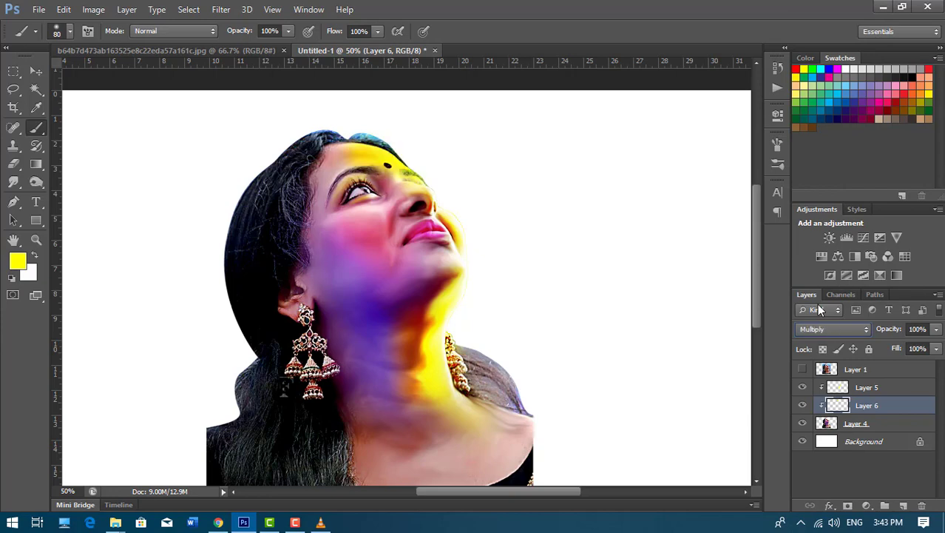
Smudge the forehead paint into the skin and add an empty Layer 7
{"action": "key", "text": "ctrl+plus"}
{"action": "key", "text": "ctrl+plus"}
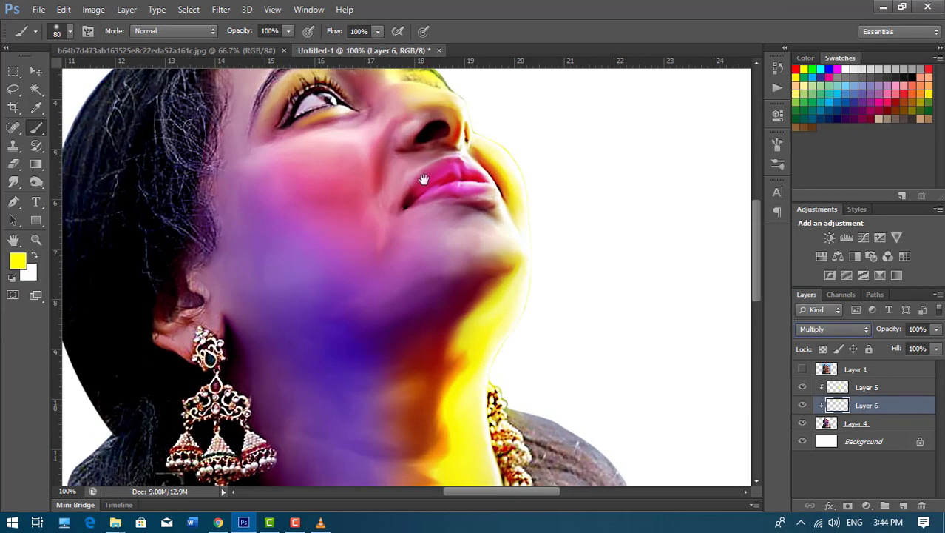
{"action": "scroll", "coordinate": [74, 194], "scroll_direction": "up", "scroll_amount": 3}
{"action": "key", "text": "r"}
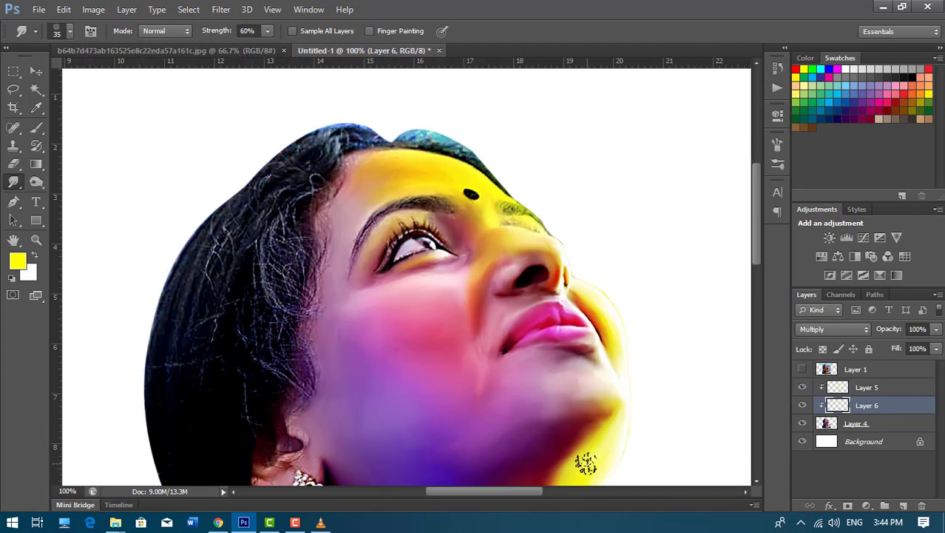
{"action": "left_click_drag", "start_coordinate": [585, 463], "coordinate": [463, 289]}
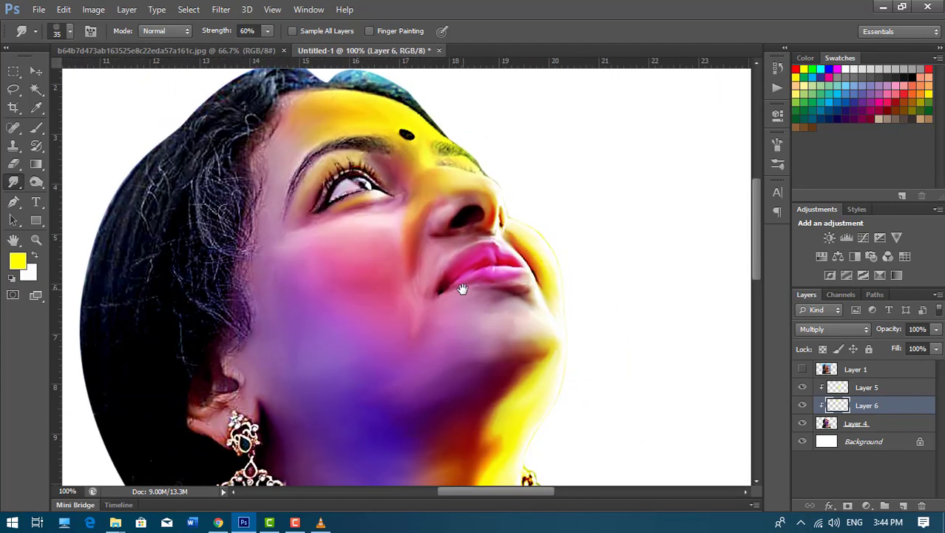
{"action": "left_click", "coordinate": [903, 505]}
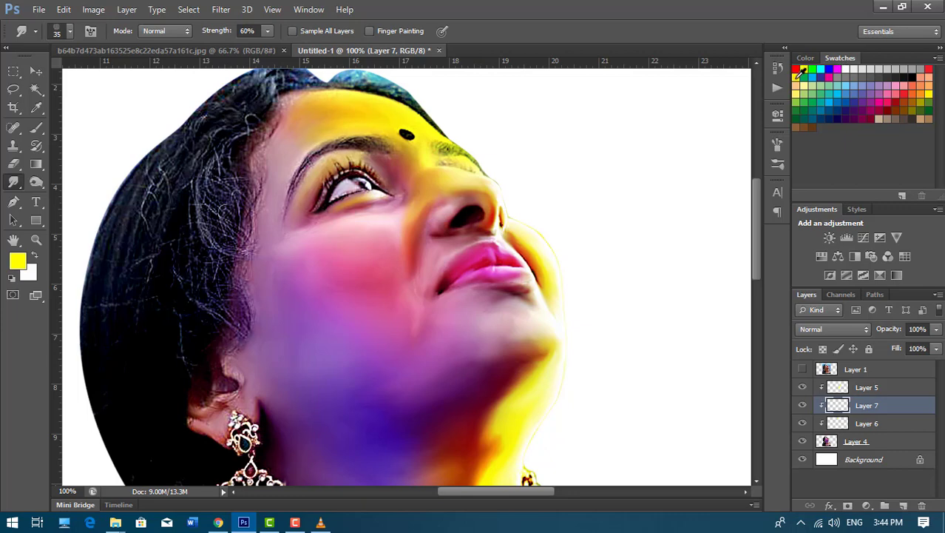
Paint a yellow stroke across the chin, blended in Multiply at 66% opacity
{"action": "key", "text": "b"}
{"action": "mouse_move", "coordinate": [488, 306]}
{"action": "left_mouse_down"}
{"action": "mouse_move", "coordinate": [411, 338]}
{"action": "mouse_move", "coordinate": [385, 386]}
{"action": "left_mouse_up"}
{"action": "left_click", "coordinate": [829, 329]}
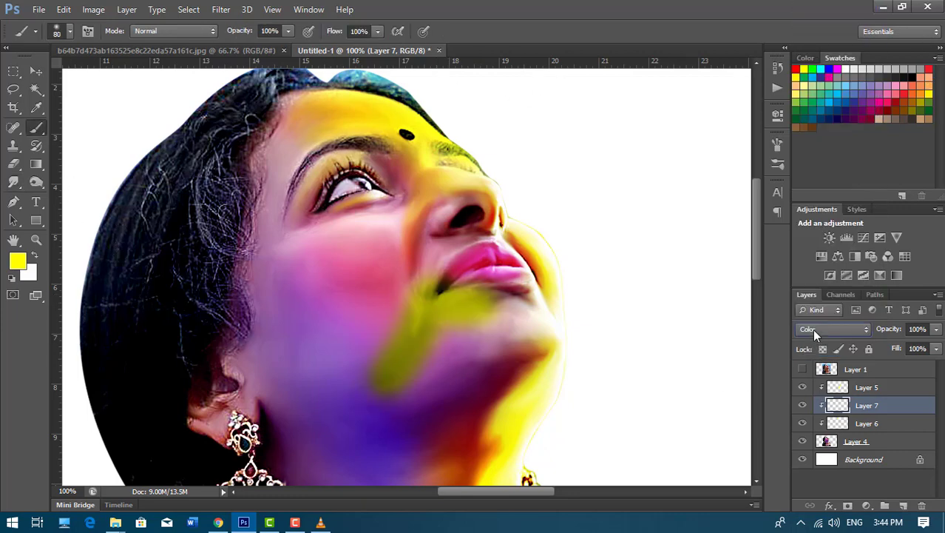
{"action": "left_click", "coordinate": [812, 328]}
{"action": "left_click", "coordinate": [808, 51]}
{"action": "left_click", "coordinate": [221, 9]}
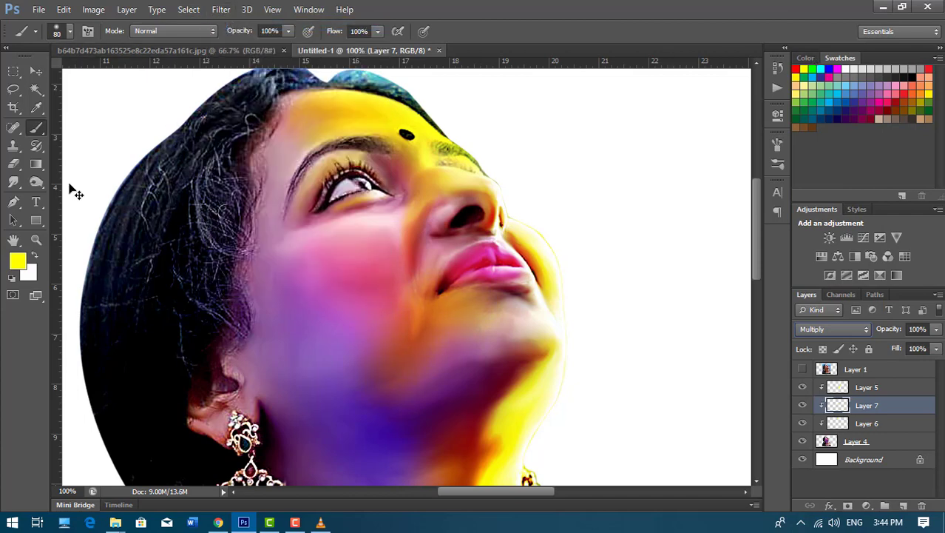
{"action": "left_click_drag", "start_coordinate": [893, 331], "coordinate": [890, 332]}
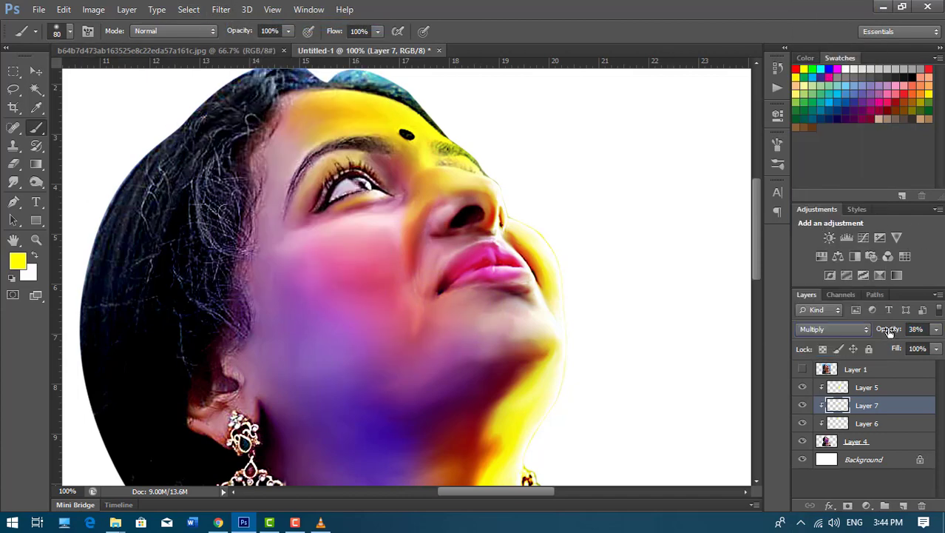
Smudge the chin paint with a size-90 brush, check the edges, and zoom out
{"action": "key", "text": "r"}
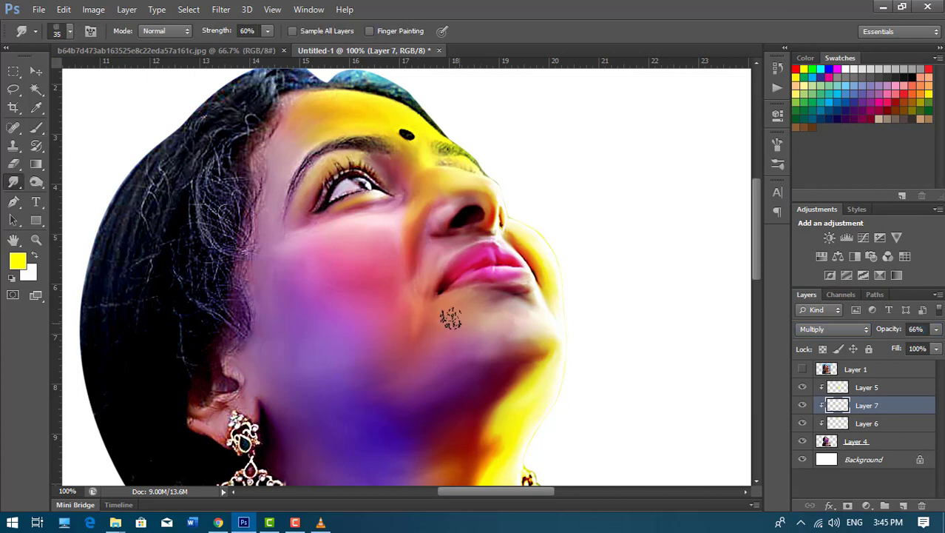
{"action": "key", "text": "bracketright"}
{"action": "key", "text": "bracketright"}
{"action": "key", "text": "bracketright"}
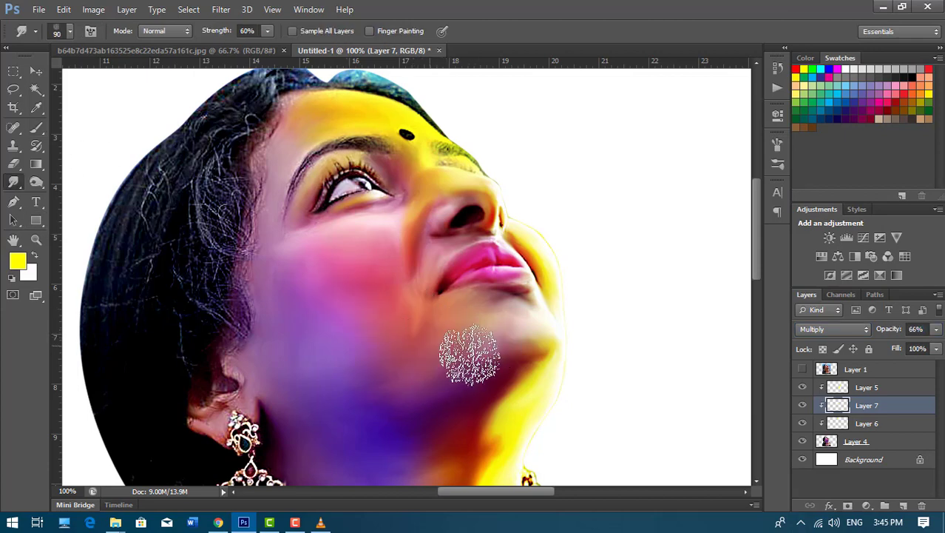
{"action": "left_click_drag", "start_coordinate": [651, 387], "coordinate": [655, 394]}
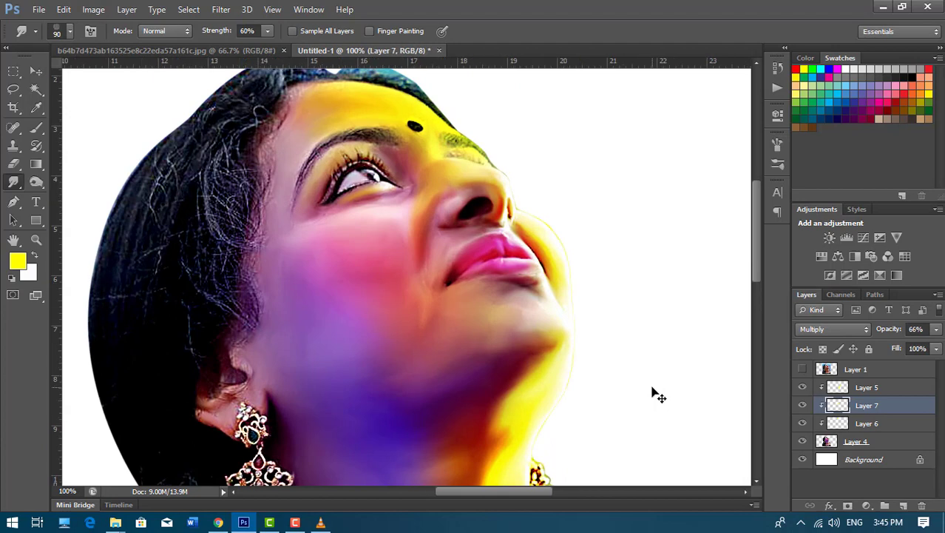
{"action": "left_click", "coordinate": [802, 459]}
{"action": "key", "text": "ctrl+minus"}
{"action": "key", "text": "ctrl+minus"}
{"action": "key", "text": "ctrl+minus"}
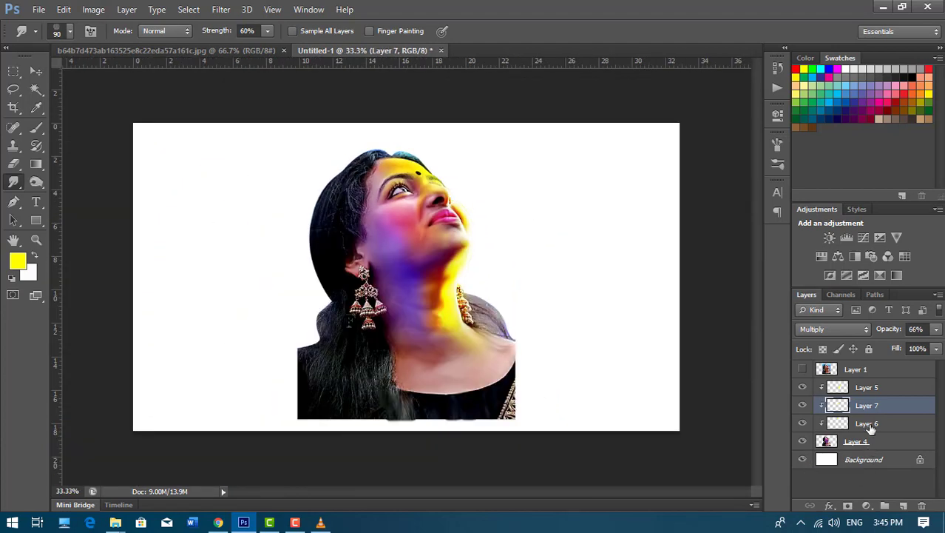
Add a new layer and paint cyan and blue over the left hair with a 150 brush
{"action": "left_click", "coordinate": [861, 388]}
{"action": "left_click", "coordinate": [903, 505]}
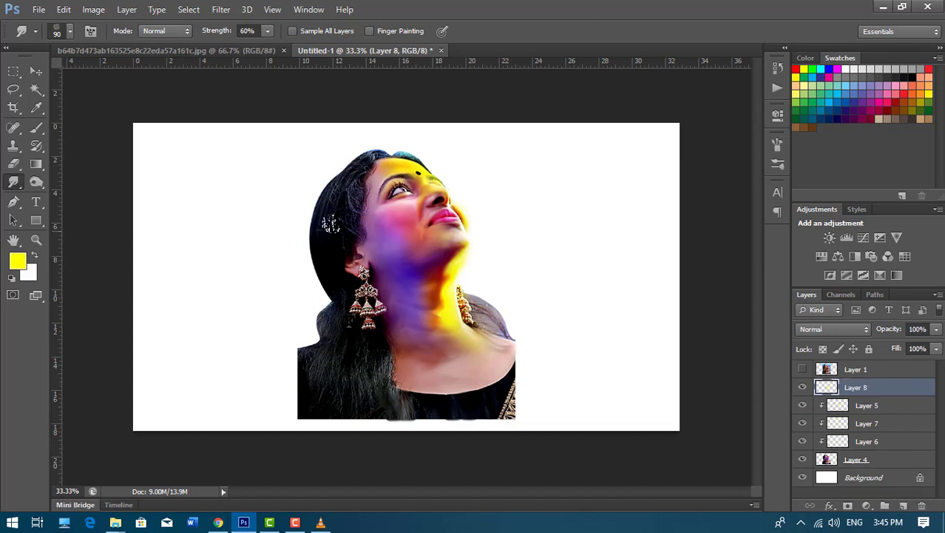
{"action": "left_click", "coordinate": [37, 125]}
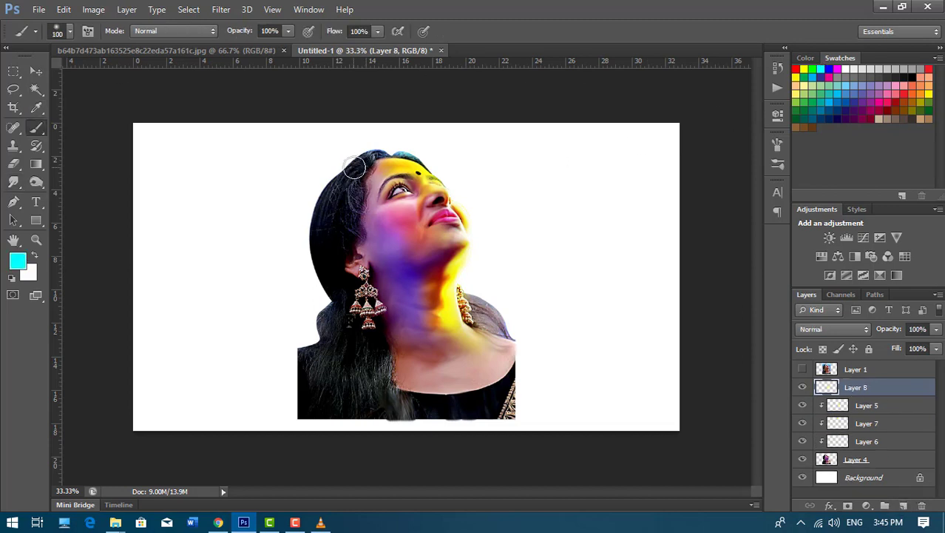
{"action": "key", "text": "bracketright"}
{"action": "key", "text": "bracketright"}
{"action": "left_click_drag", "start_coordinate": [355, 168], "coordinate": [321, 249]}
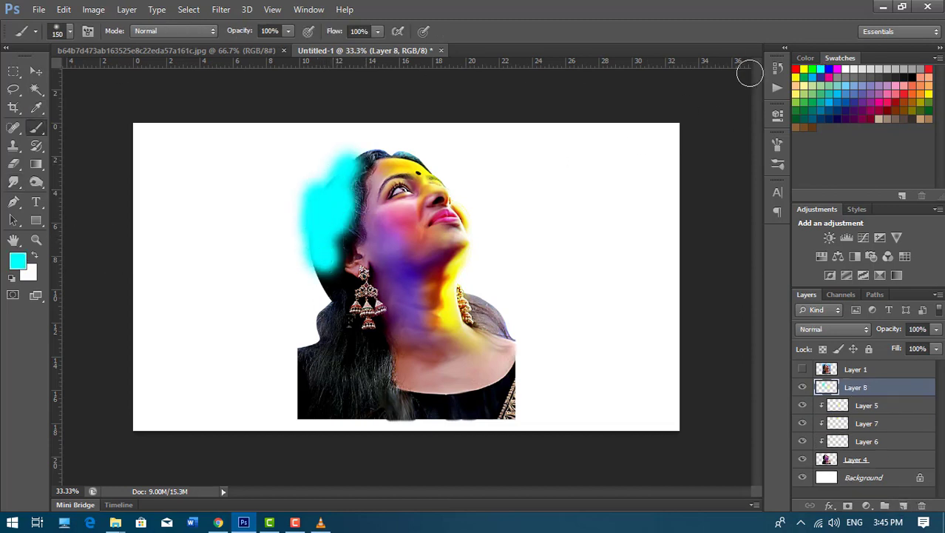
{"action": "mouse_move", "coordinate": [337, 317]}
{"action": "left_mouse_down"}
{"action": "mouse_move", "coordinate": [369, 372]}
{"action": "mouse_move", "coordinate": [332, 399]}
{"action": "left_mouse_up"}
{"action": "left_click", "coordinate": [923, 420]}
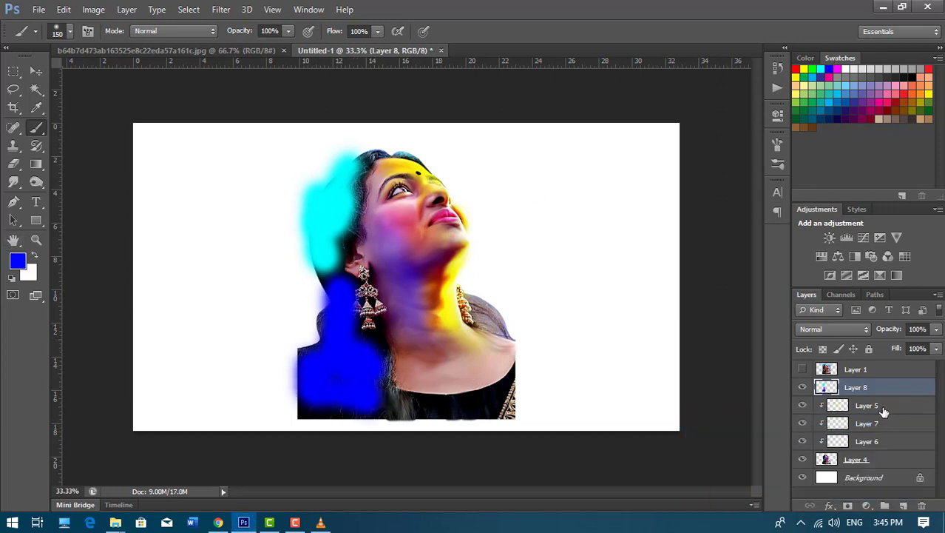
Apply a Gaussian Blur with a 106.3 px radius to the colour layer
{"action": "left_click", "coordinate": [880, 394], "text": "alt"}
{"action": "left_click", "coordinate": [221, 9]}
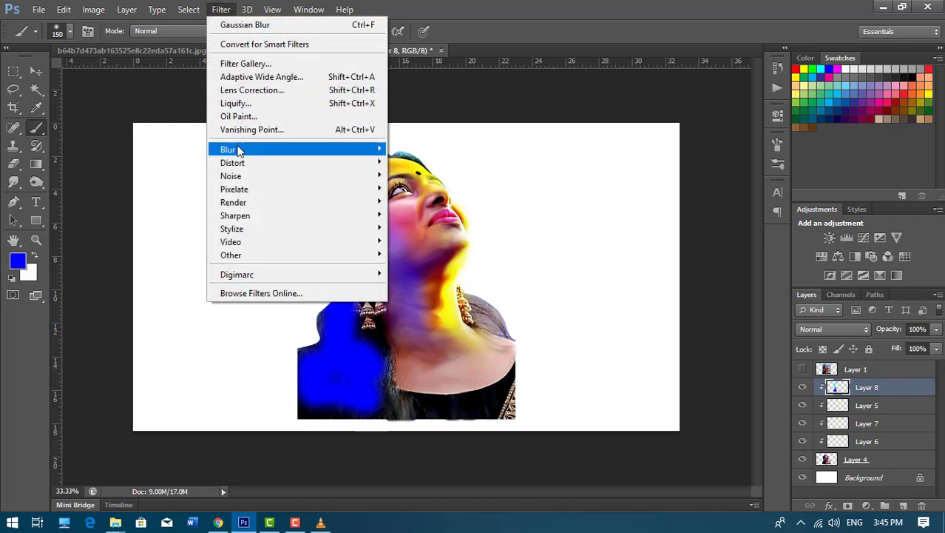
{"action": "left_click", "coordinate": [425, 247]}
{"action": "left_click_drag", "start_coordinate": [654, 280], "coordinate": [703, 280]}
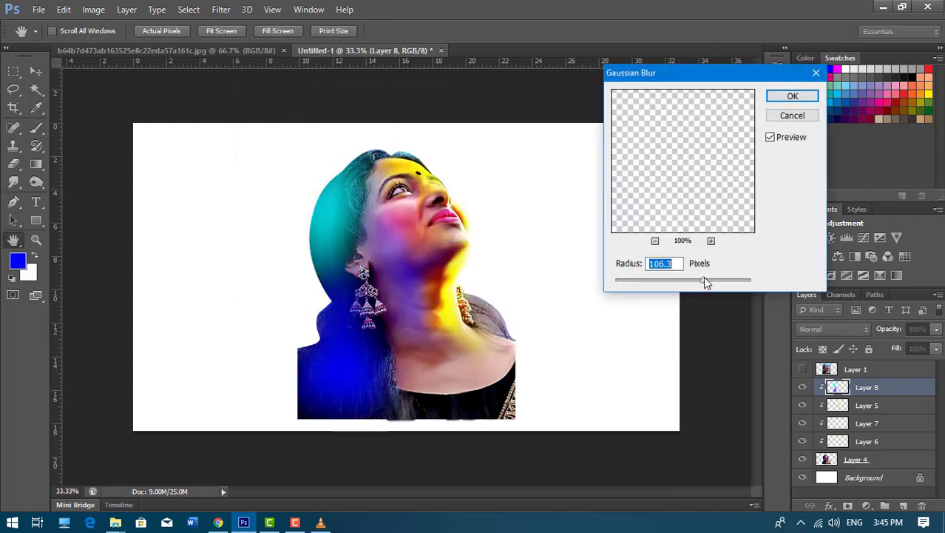
{"action": "left_click", "coordinate": [792, 98]}
Blend the blurred colour layer in Overlay and make portrait Layer 4 active
{"action": "key", "text": "b"}
{"action": "left_click", "coordinate": [833, 328]}
{"action": "left_click", "coordinate": [821, 364]}
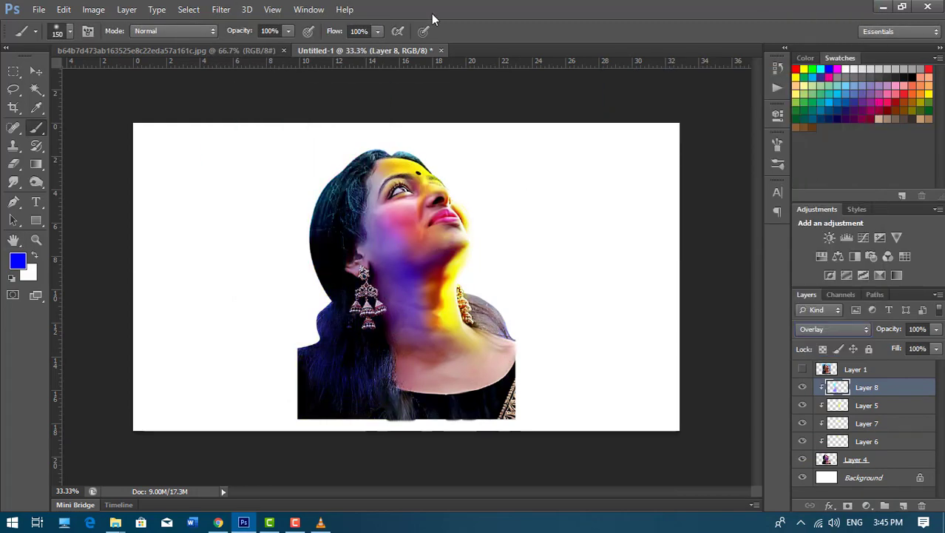
{"action": "key", "text": "ctrl+plus"}
{"action": "key", "text": "ctrl+plus"}
{"action": "key", "text": "ctrl+plus"}
{"action": "scroll", "coordinate": [628, 296], "scroll_direction": "up", "scroll_amount": 5}
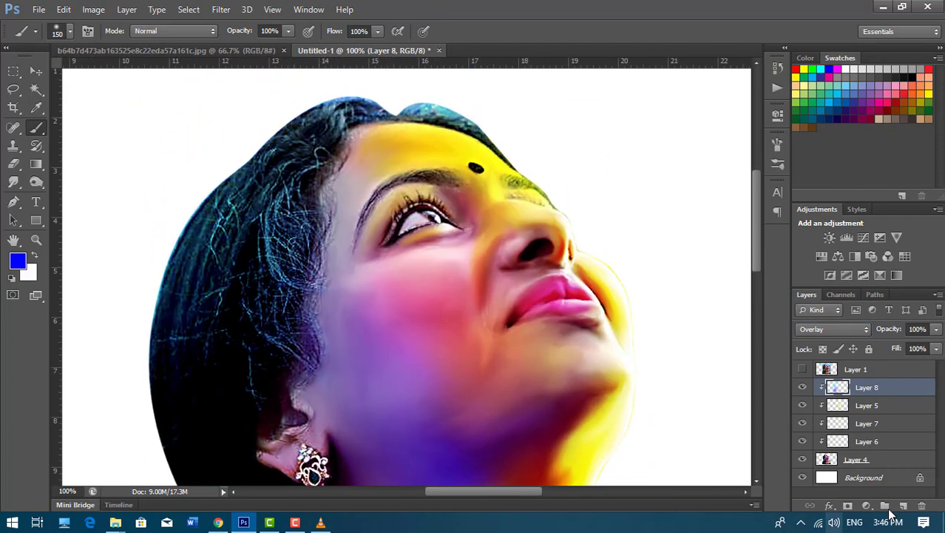
{"action": "left_click", "coordinate": [856, 459]}
Smudge down the left side of the hair at 60% strength into smoother strands
{"action": "left_click", "coordinate": [14, 183]}
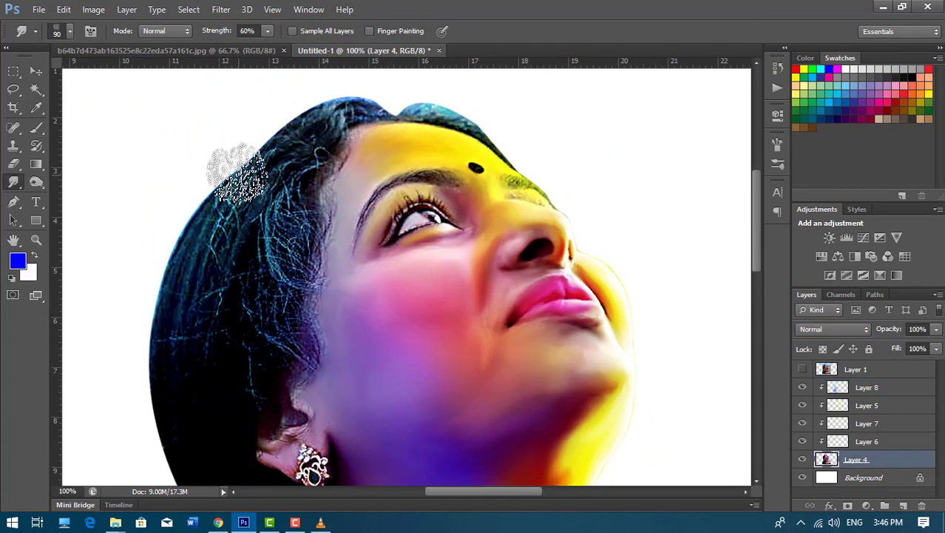
{"action": "left_click_drag", "start_coordinate": [276, 240], "coordinate": [289, 267]}
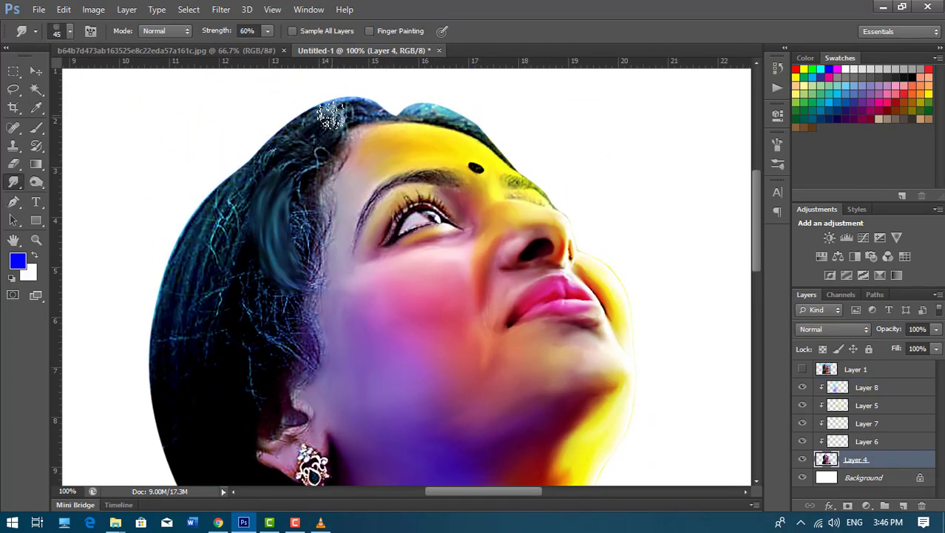
{"action": "mouse_move", "coordinate": [331, 116]}
{"action": "left_mouse_down"}
{"action": "mouse_move", "coordinate": [274, 179]}
{"action": "mouse_move", "coordinate": [284, 231]}
{"action": "mouse_move", "coordinate": [236, 210]}
{"action": "mouse_move", "coordinate": [228, 223]}
{"action": "mouse_move", "coordinate": [233, 280]}
{"action": "mouse_move", "coordinate": [254, 257]}
{"action": "mouse_move", "coordinate": [283, 335]}
{"action": "left_mouse_up"}
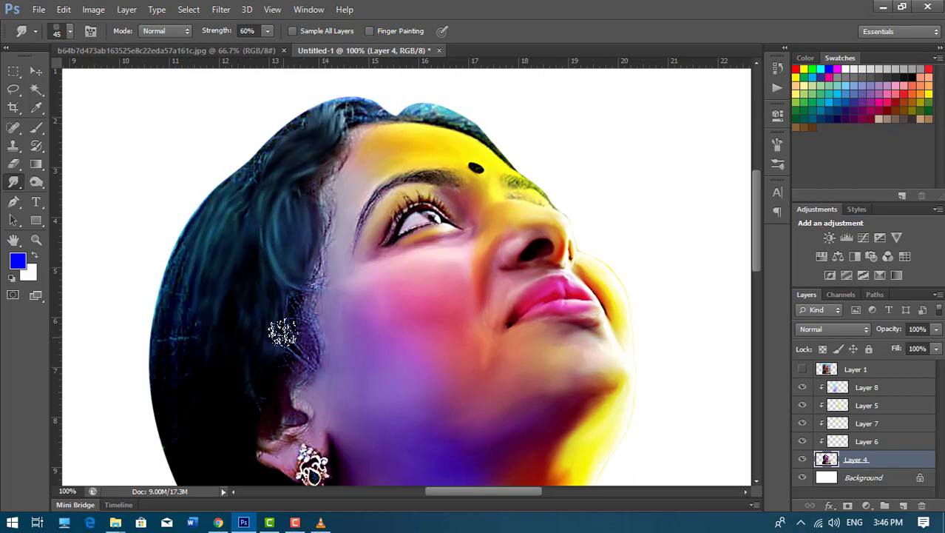
{"action": "scroll", "coordinate": [213, 359], "scroll_direction": "down", "scroll_amount": 1}
{"action": "scroll", "coordinate": [167, 315], "scroll_direction": "down", "scroll_amount": 1}
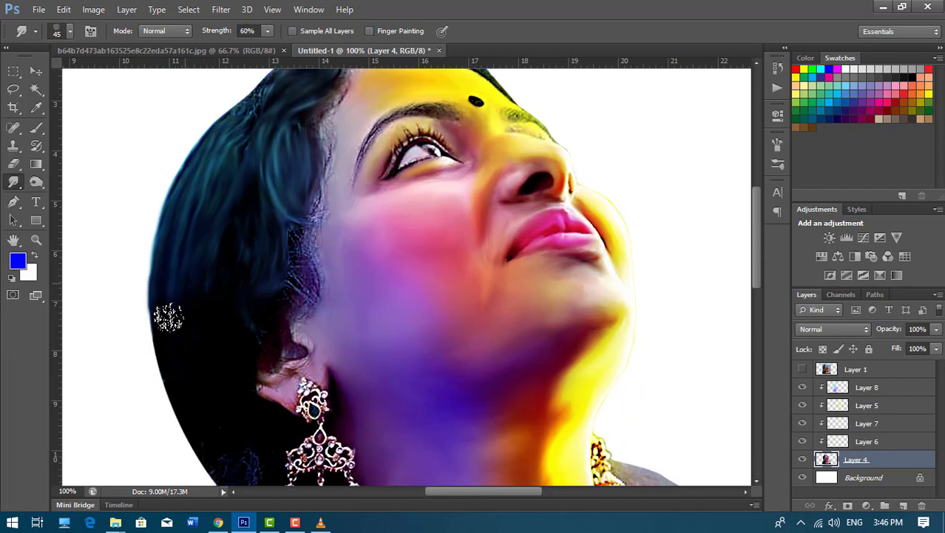
{"action": "scroll", "coordinate": [237, 414], "scroll_direction": "down", "scroll_amount": 2}
{"action": "scroll", "coordinate": [218, 264], "scroll_direction": "down", "scroll_amount": 1}
{"action": "scroll", "coordinate": [215, 392], "scroll_direction": "down", "scroll_amount": 1}
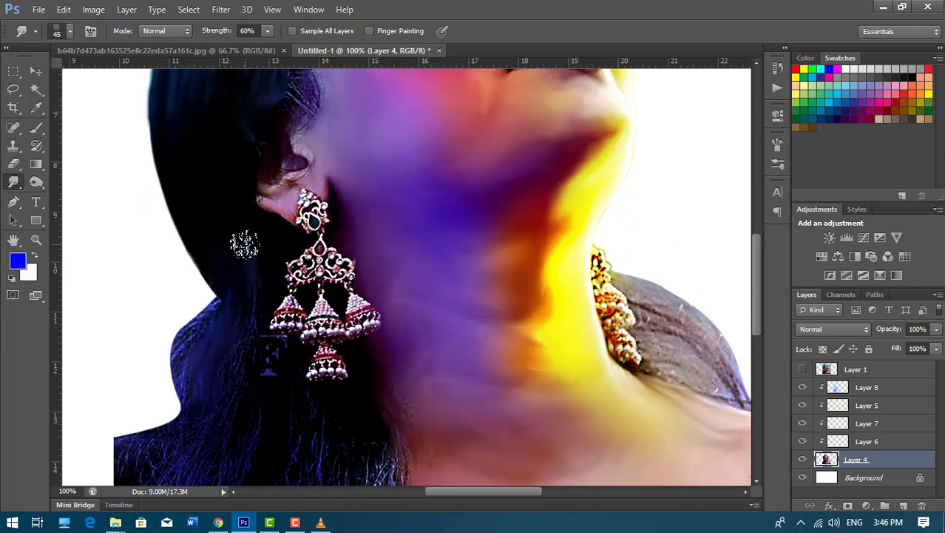
{"action": "scroll", "coordinate": [222, 311], "scroll_direction": "down", "scroll_amount": 1}
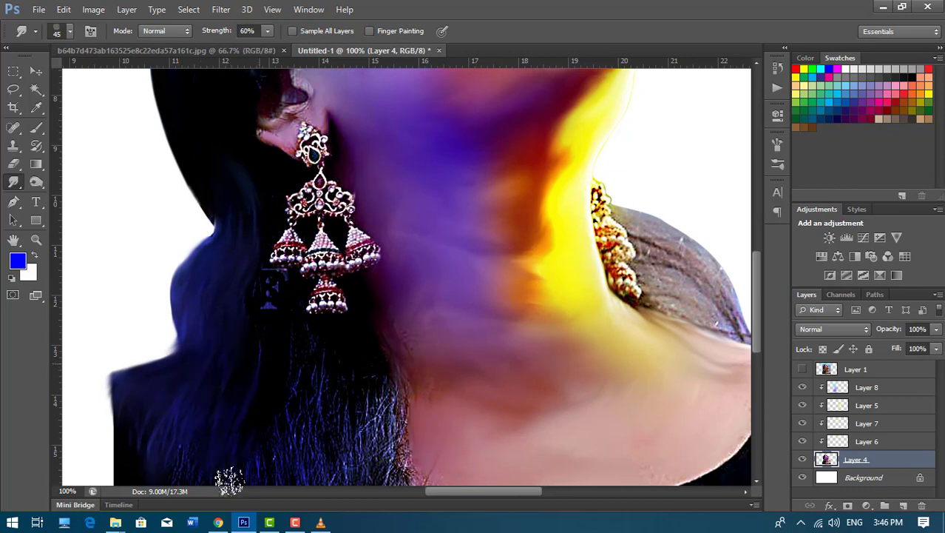
Switch to an 80 px scattered brush tip at 99% and pull the hair ends left
{"action": "right_click", "coordinate": [78, 70]}
{"action": "scroll", "coordinate": [310, 314], "scroll_direction": "down", "scroll_amount": 10}
{"action": "left_click", "coordinate": [41, 327]}
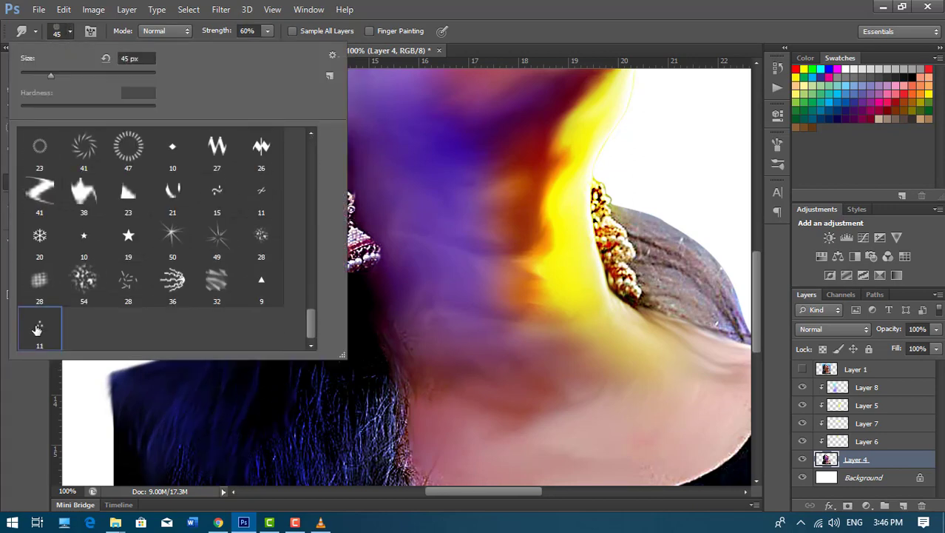
{"action": "key", "text": "Return"}
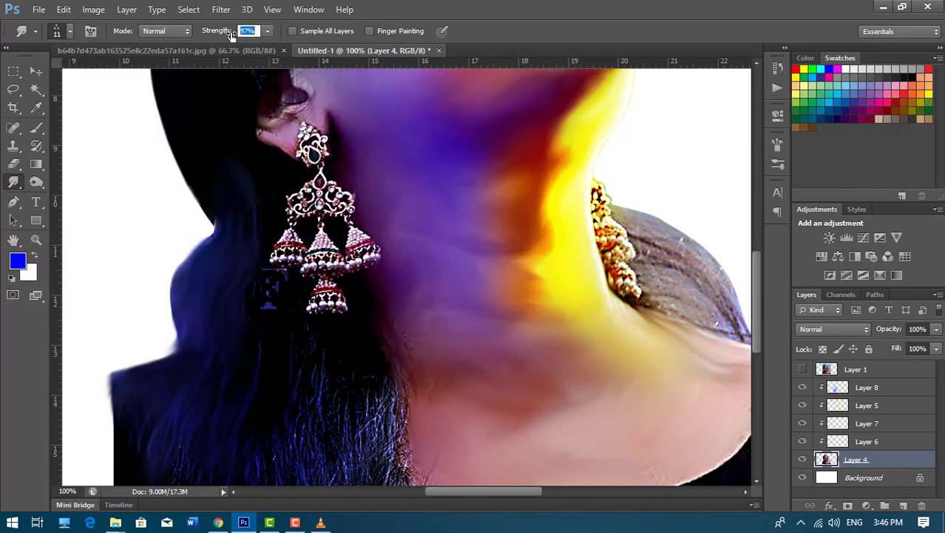
{"action": "left_click", "coordinate": [70, 31]}
{"action": "mouse_move", "coordinate": [307, 327]}
{"action": "left_mouse_down"}
{"action": "mouse_move", "coordinate": [315, 291]}
{"action": "mouse_move", "coordinate": [313, 306]}
{"action": "left_mouse_up"}
{"action": "double_click", "coordinate": [182, 161]}
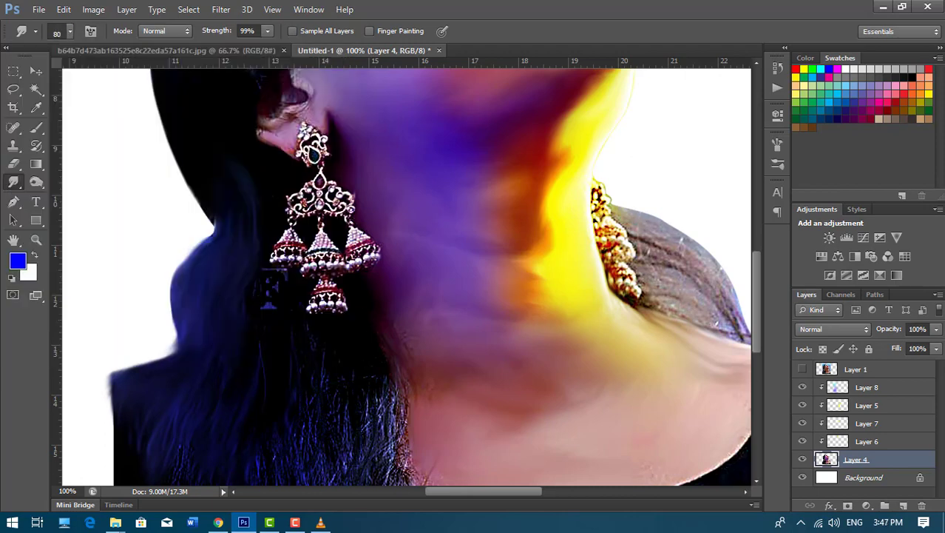
{"action": "scroll", "coordinate": [295, 385], "scroll_direction": "down", "scroll_amount": 3}
{"action": "mouse_move", "coordinate": [189, 416]}
{"action": "left_mouse_down"}
{"action": "mouse_move", "coordinate": [141, 444]}
{"action": "mouse_move", "coordinate": [92, 414]}
{"action": "left_mouse_up"}
{"action": "scroll", "coordinate": [150, 234], "scroll_direction": "down", "scroll_amount": 3}
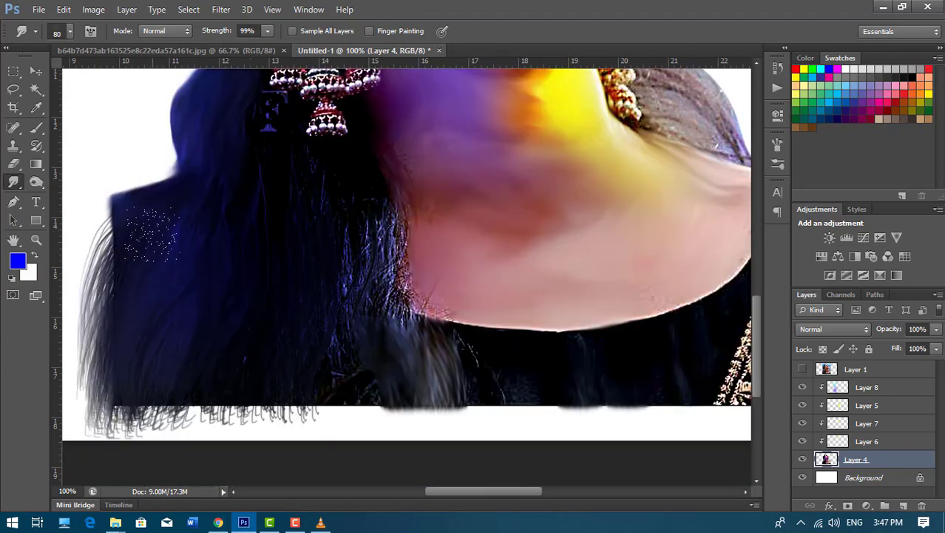
{"action": "scroll", "coordinate": [150, 233], "scroll_direction": "up", "scroll_amount": 4}
{"action": "scroll", "coordinate": [149, 233], "scroll_direction": "up", "scroll_amount": 5}
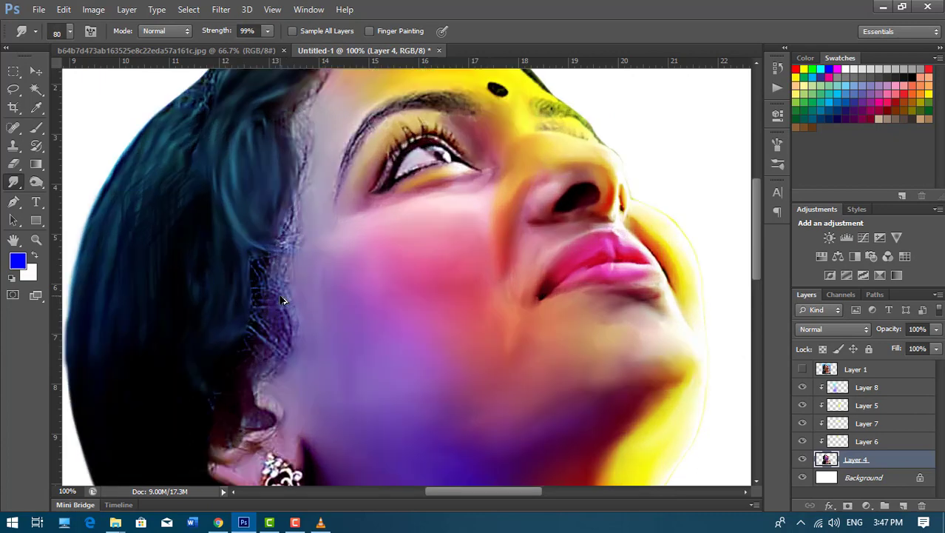
Choose a smaller 35 px scattered smudge brush at 80% strength
{"action": "scroll", "coordinate": [281, 300], "scroll_direction": "up", "scroll_amount": 2}
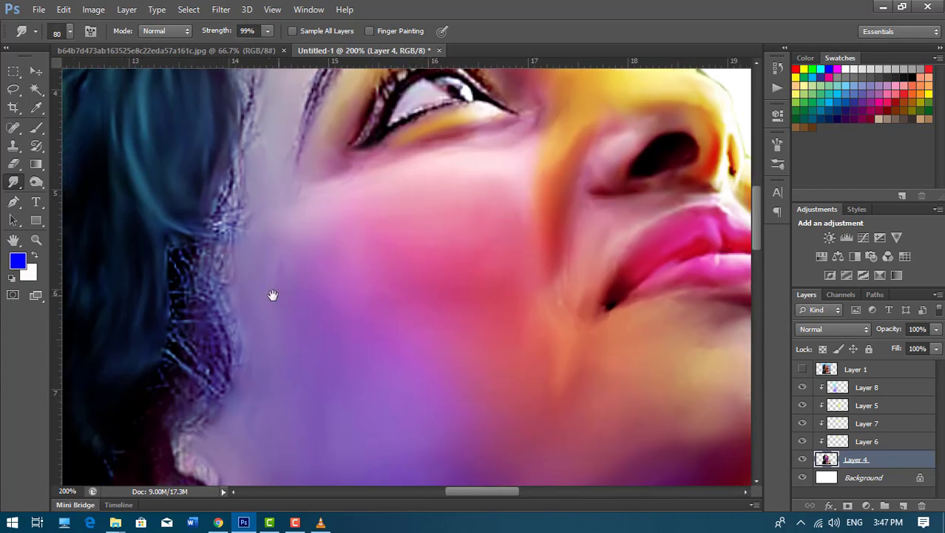
{"action": "scroll", "coordinate": [325, 266], "scroll_direction": "up", "scroll_amount": 1}
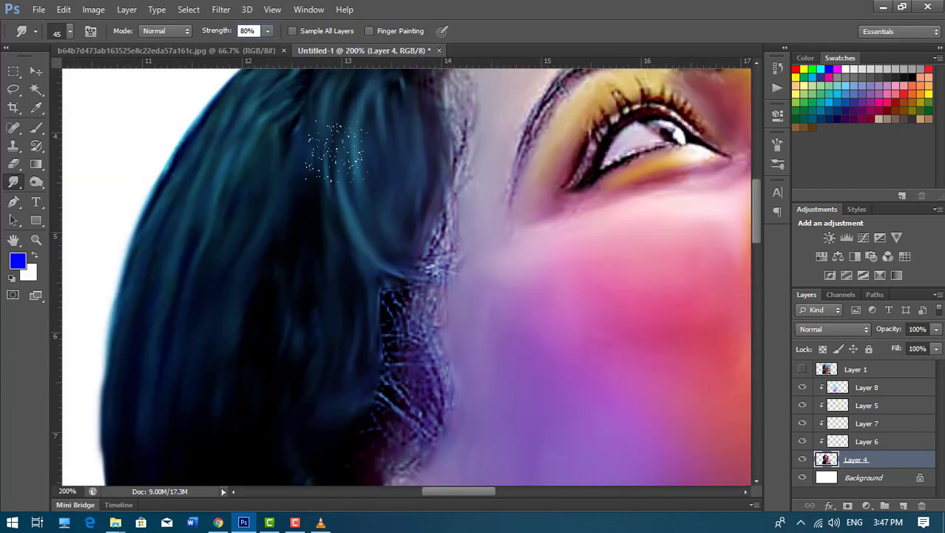
{"action": "scroll", "coordinate": [362, 222], "scroll_direction": "down", "scroll_amount": 4}
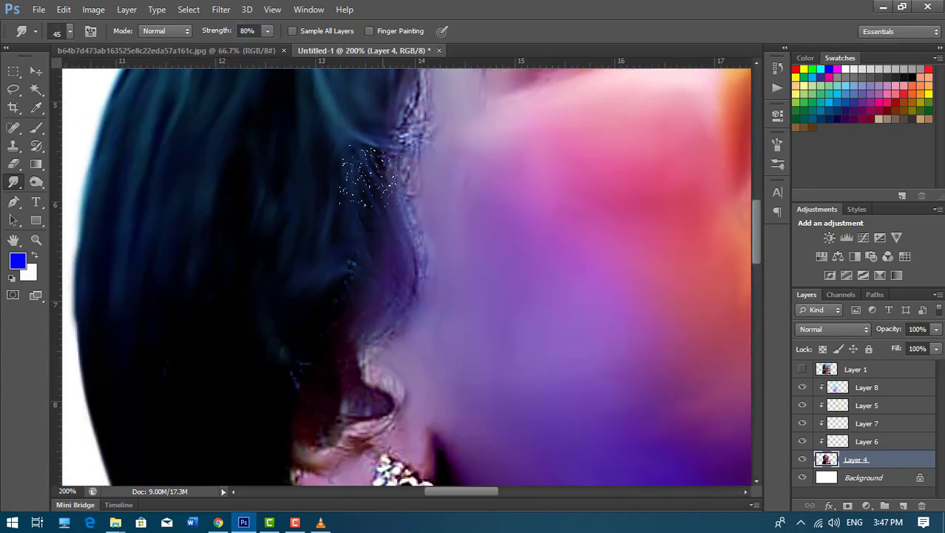
{"action": "scroll", "coordinate": [262, 385], "scroll_direction": "down", "scroll_amount": 6}
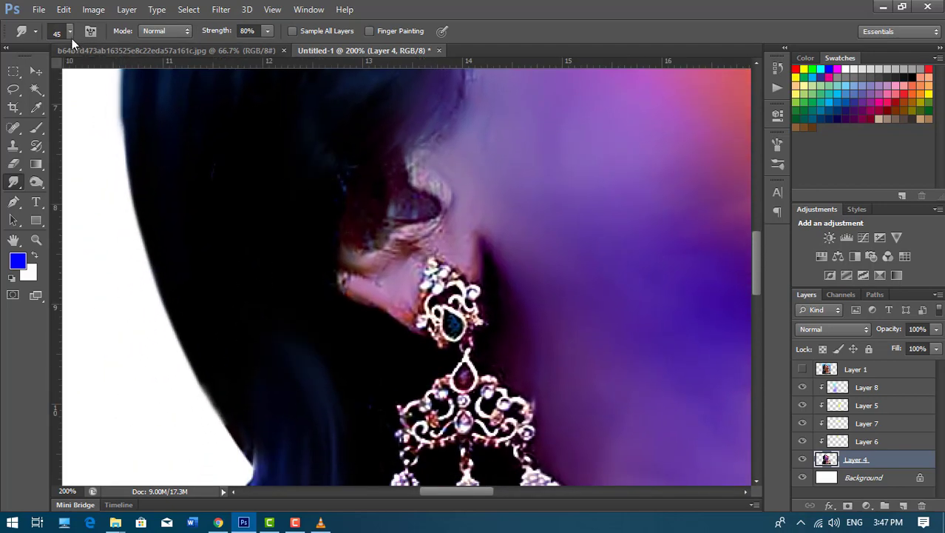
{"action": "left_click", "coordinate": [71, 33]}
{"action": "double_click", "coordinate": [40, 206]}
{"action": "scroll", "coordinate": [274, 390], "scroll_direction": "up", "scroll_amount": 7}
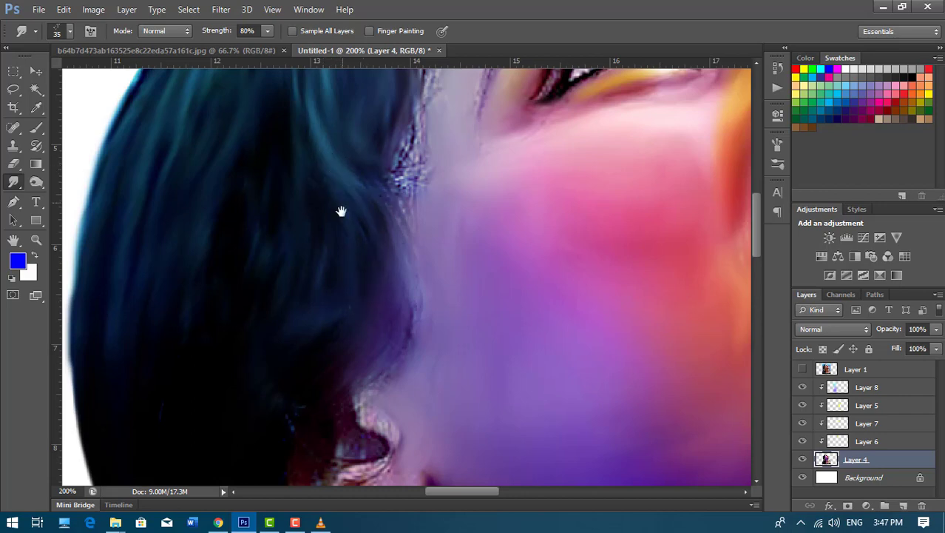
Smooth the hair edge beside the cheek and blend the crown into the white background
{"action": "left_click_drag", "start_coordinate": [341, 212], "coordinate": [314, 408]}
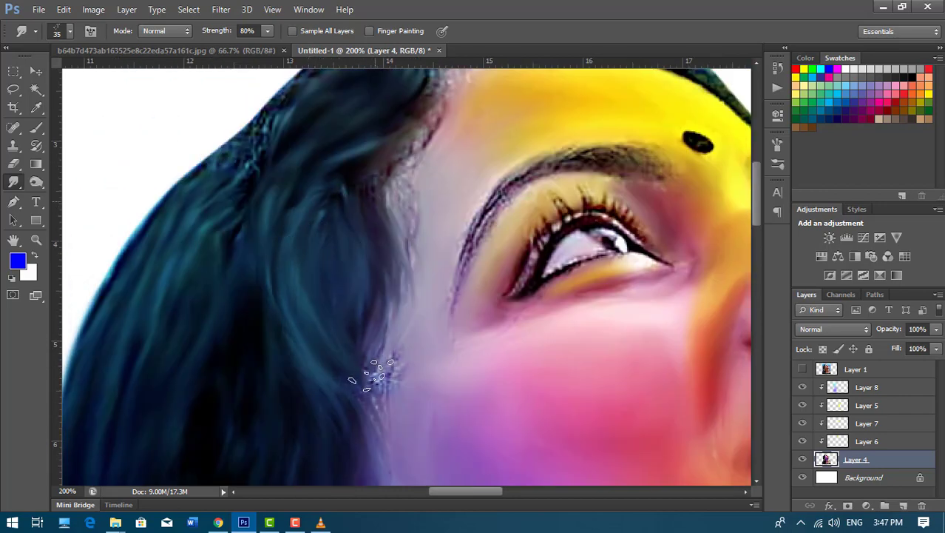
{"action": "scroll", "coordinate": [369, 394], "scroll_direction": "up", "scroll_amount": 3}
{"action": "left_click_drag", "start_coordinate": [340, 219], "coordinate": [182, 374]}
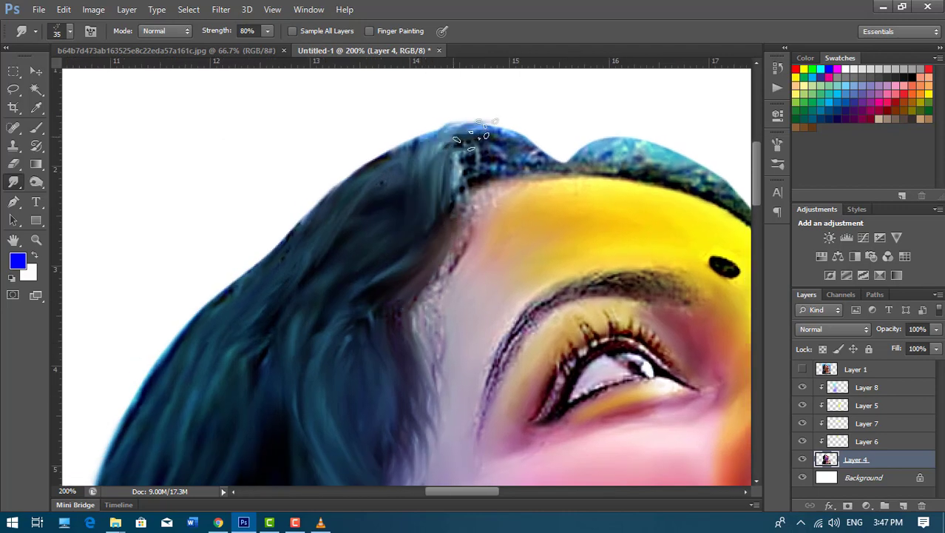
{"action": "left_click_drag", "start_coordinate": [452, 159], "coordinate": [532, 177]}
{"action": "scroll", "coordinate": [418, 162], "scroll_direction": "right", "scroll_amount": 5}
{"action": "mouse_move", "coordinate": [417, 163]}
{"action": "left_mouse_down"}
{"action": "mouse_move", "coordinate": [576, 196]}
{"action": "mouse_move", "coordinate": [566, 190]}
{"action": "mouse_move", "coordinate": [584, 211]}
{"action": "left_mouse_up"}
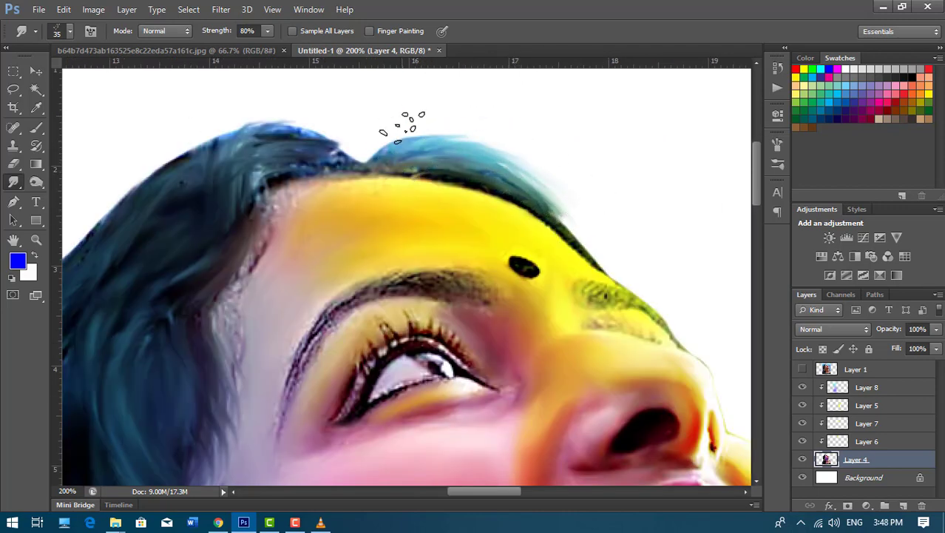
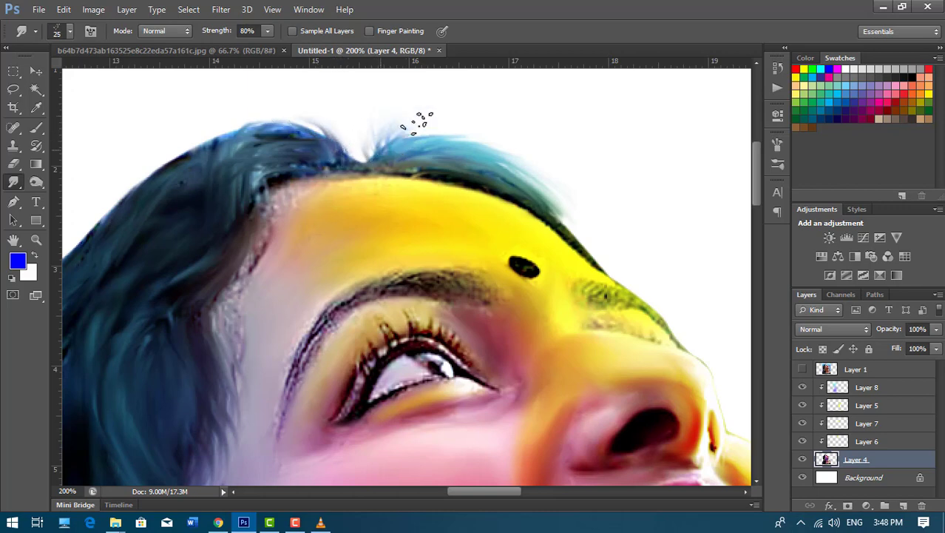
Smudge the left hair edges down around the earring and neck
{"action": "scroll", "coordinate": [295, 123], "scroll_direction": "left", "scroll_amount": 3}
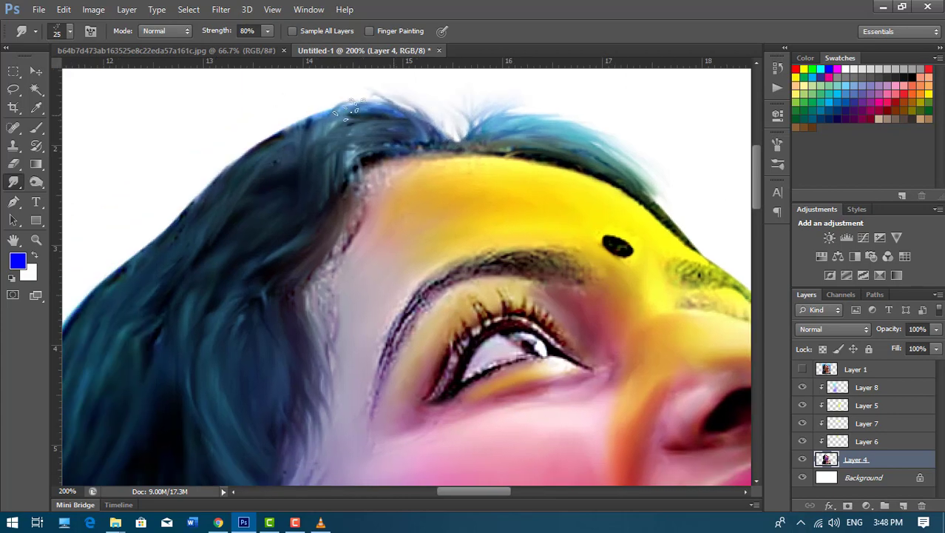
{"action": "left_click_drag", "start_coordinate": [214, 211], "coordinate": [315, 159]}
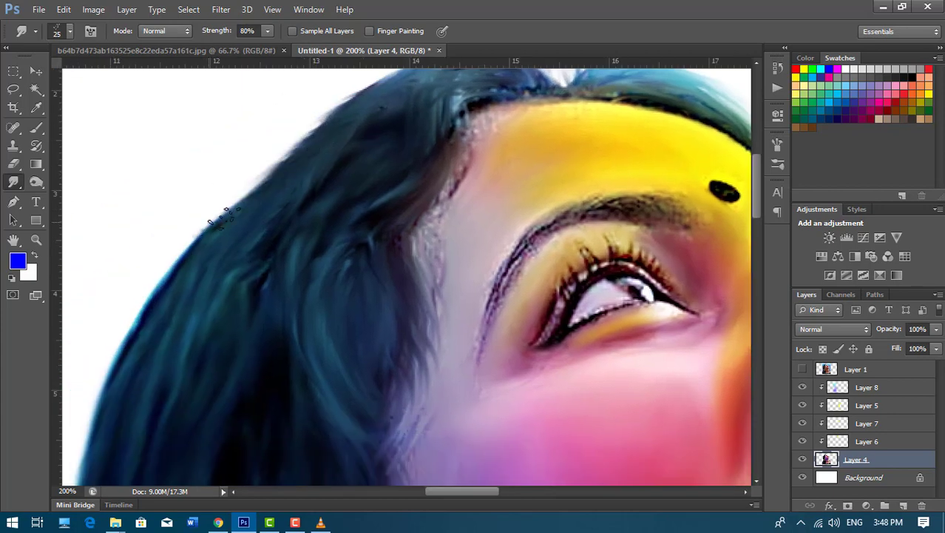
{"action": "left_click_drag", "start_coordinate": [203, 269], "coordinate": [248, 194]}
{"action": "left_click_drag", "start_coordinate": [196, 274], "coordinate": [185, 176]}
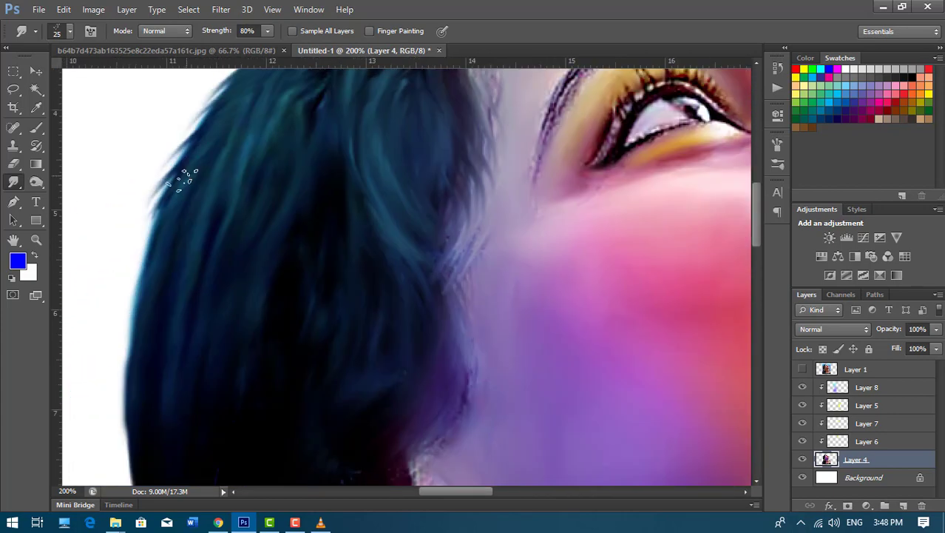
{"action": "left_click_drag", "start_coordinate": [119, 345], "coordinate": [148, 320]}
{"action": "left_click_drag", "start_coordinate": [153, 422], "coordinate": [158, 317]}
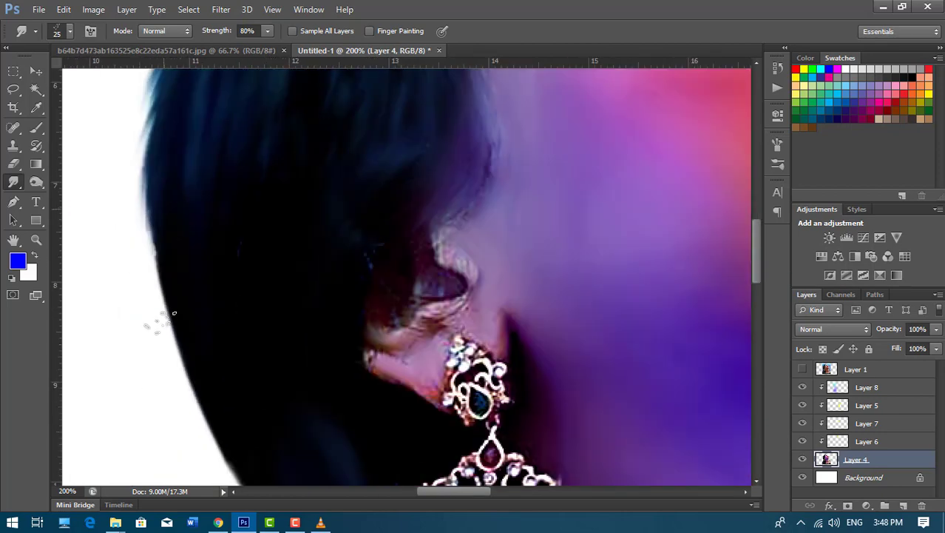
{"action": "left_click_drag", "start_coordinate": [194, 397], "coordinate": [229, 340]}
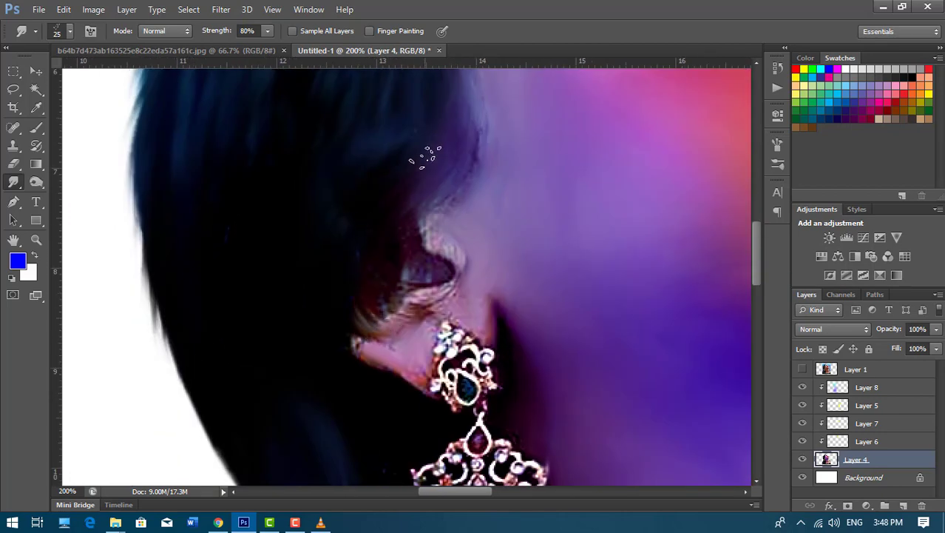
{"action": "left_click_drag", "start_coordinate": [315, 285], "coordinate": [312, 196]}
{"action": "left_click_drag", "start_coordinate": [332, 421], "coordinate": [333, 333]}
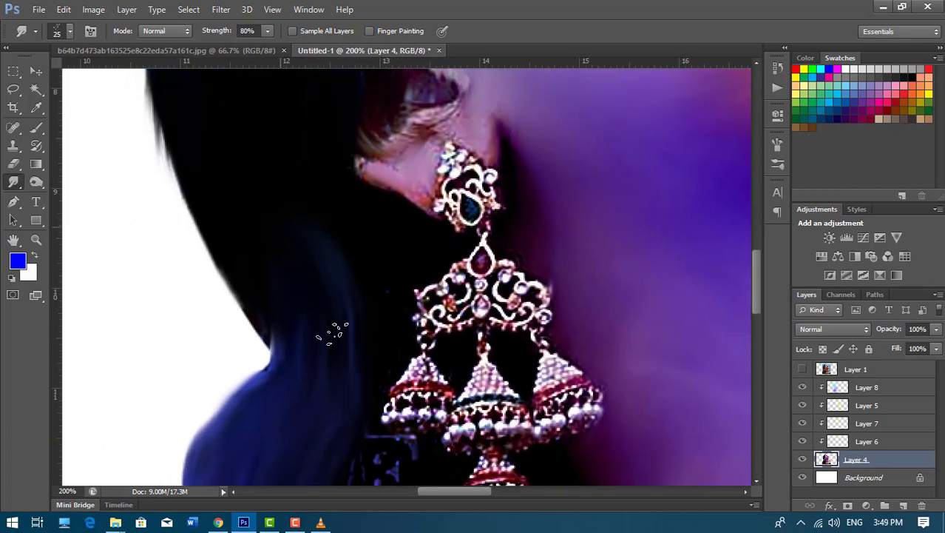
{"action": "left_click_drag", "start_coordinate": [312, 275], "coordinate": [356, 164]}
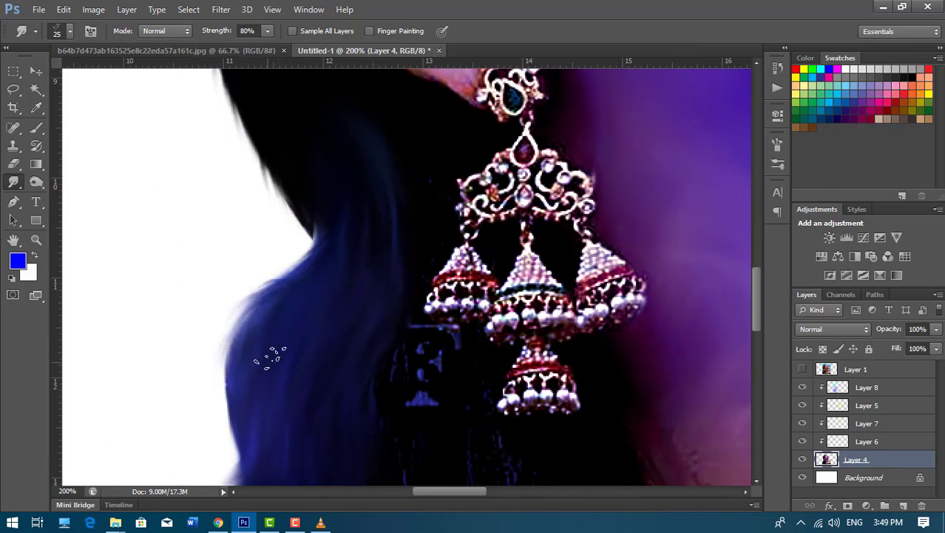
{"action": "mouse_move", "coordinate": [248, 371]}
{"action": "left_mouse_down"}
{"action": "mouse_move", "coordinate": [253, 270]}
{"action": "mouse_move", "coordinate": [296, 291]}
{"action": "mouse_move", "coordinate": [305, 273]}
{"action": "left_mouse_up"}
{"action": "mouse_move", "coordinate": [225, 376]}
{"action": "left_mouse_down"}
{"action": "mouse_move", "coordinate": [262, 295]}
{"action": "mouse_move", "coordinate": [429, 324]}
{"action": "left_mouse_up"}
Soften the eyebrow, upper eyelid line and temple, resizing the smudge brush from 90 to 40
{"action": "key", "text": "ctrl+minus"}
{"action": "key", "text": "ctrl+minus"}
{"action": "key", "text": "bracketright"}
{"action": "key", "text": "bracketright"}
{"action": "key", "text": "bracketright"}
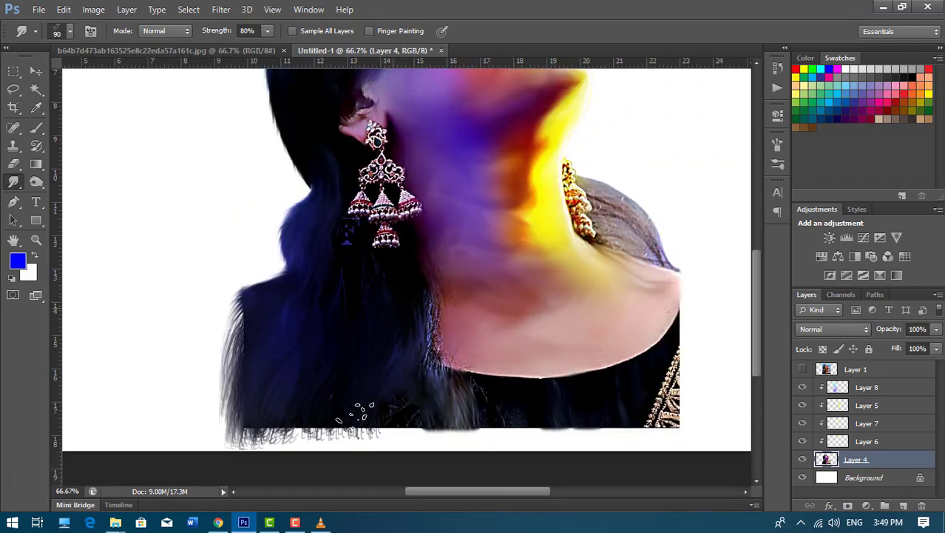
{"action": "left_click_drag", "start_coordinate": [621, 215], "coordinate": [518, 274]}
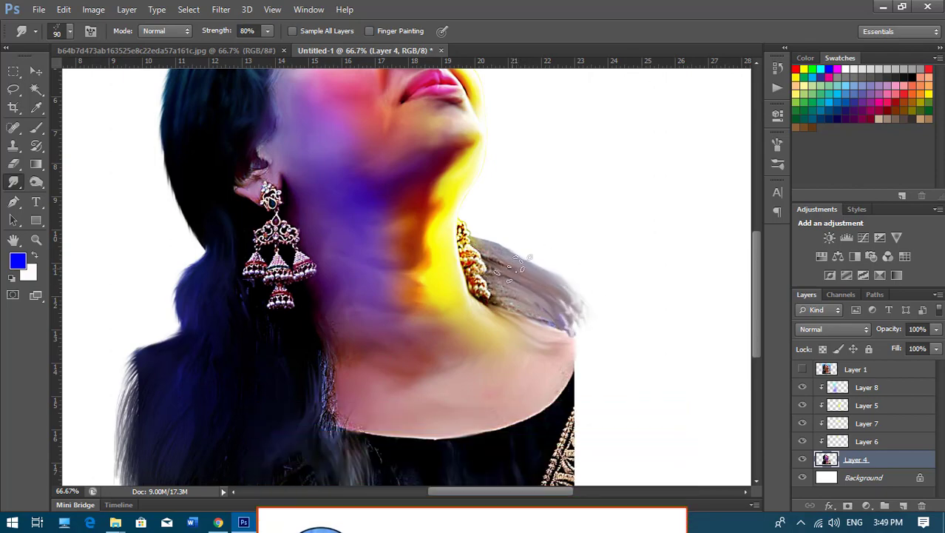
{"action": "left_click_drag", "start_coordinate": [464, 77], "coordinate": [512, 244]}
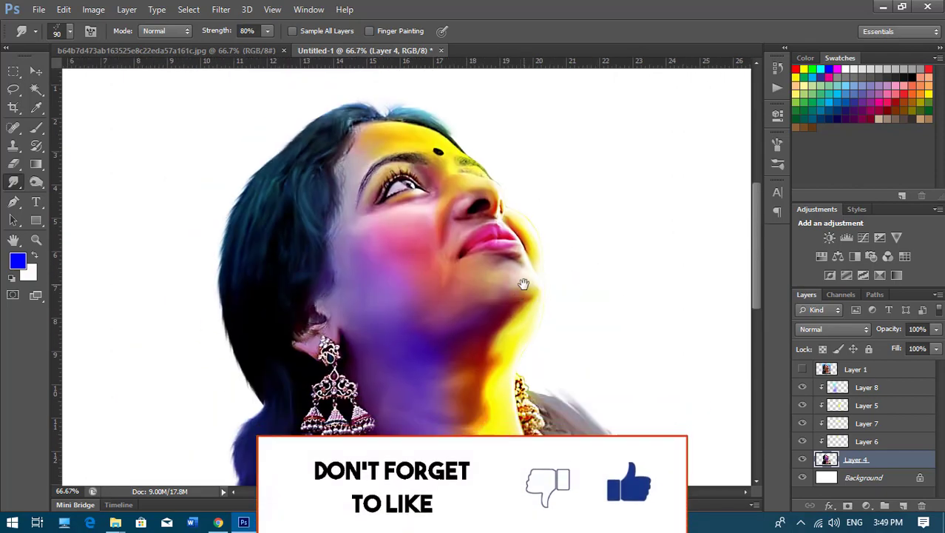
{"action": "scroll", "coordinate": [513, 244], "scroll_direction": "up", "scroll_amount": 4}
{"action": "key", "text": "bracketleft"}
{"action": "key", "text": "bracketleft"}
{"action": "key", "text": "bracketleft"}
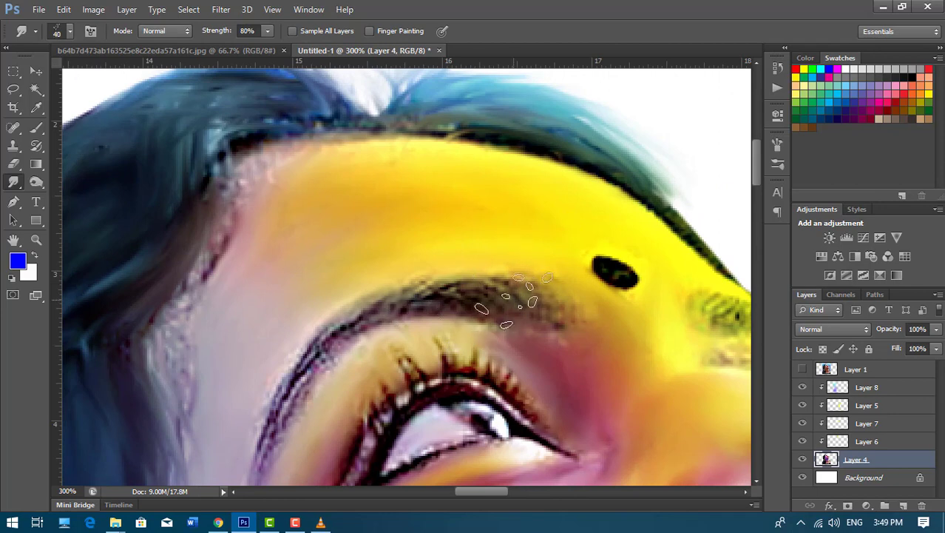
{"action": "left_click_drag", "start_coordinate": [539, 304], "coordinate": [329, 355]}
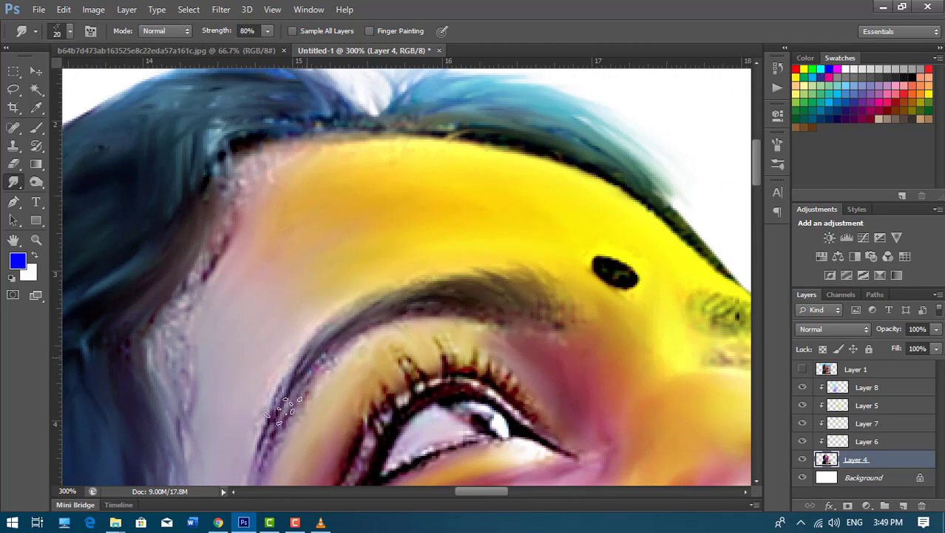
{"action": "scroll", "coordinate": [642, 306], "scroll_direction": "right", "scroll_amount": 5}
{"action": "left_click_drag", "start_coordinate": [527, 270], "coordinate": [556, 274]}
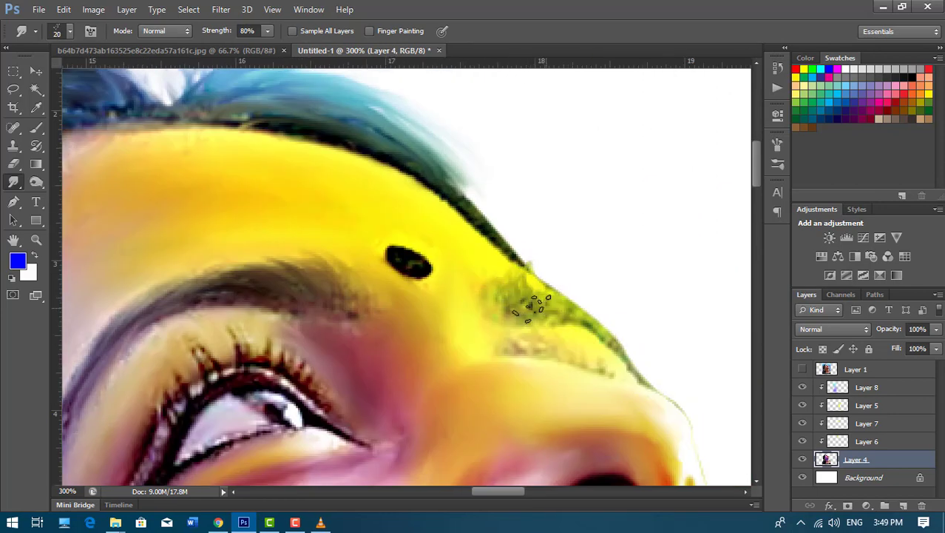
{"action": "scroll", "coordinate": [549, 274], "scroll_direction": "down", "scroll_amount": 3}
{"action": "scroll", "coordinate": [549, 274], "scroll_direction": "down", "scroll_amount": 2}
{"action": "scroll", "coordinate": [549, 274], "scroll_direction": "down", "scroll_amount": 1}
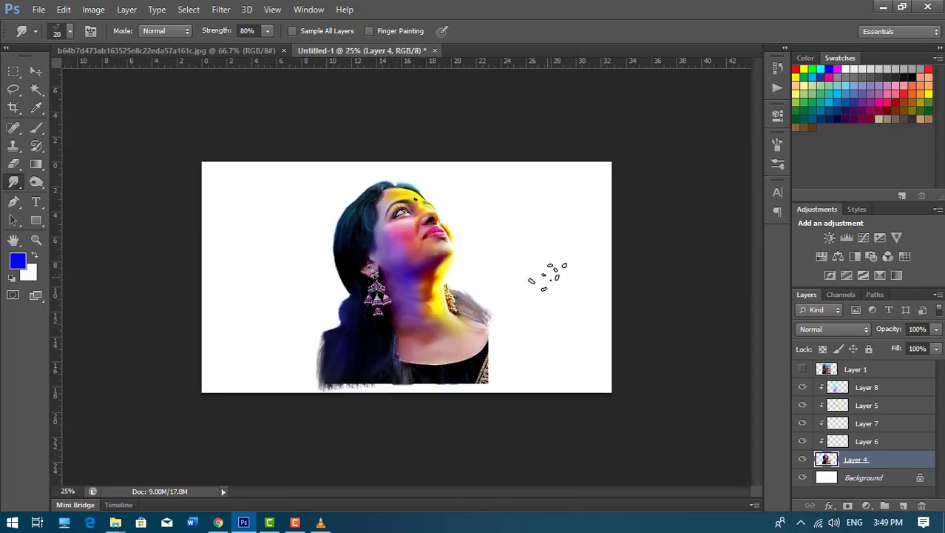
Open Backgrounds (4).png from the Backgrounds folder as a new Photoshop document
{"action": "left_click", "coordinate": [116, 523]}
{"action": "left_click", "coordinate": [373, 466]}
{"action": "left_click", "coordinate": [14, 44]}
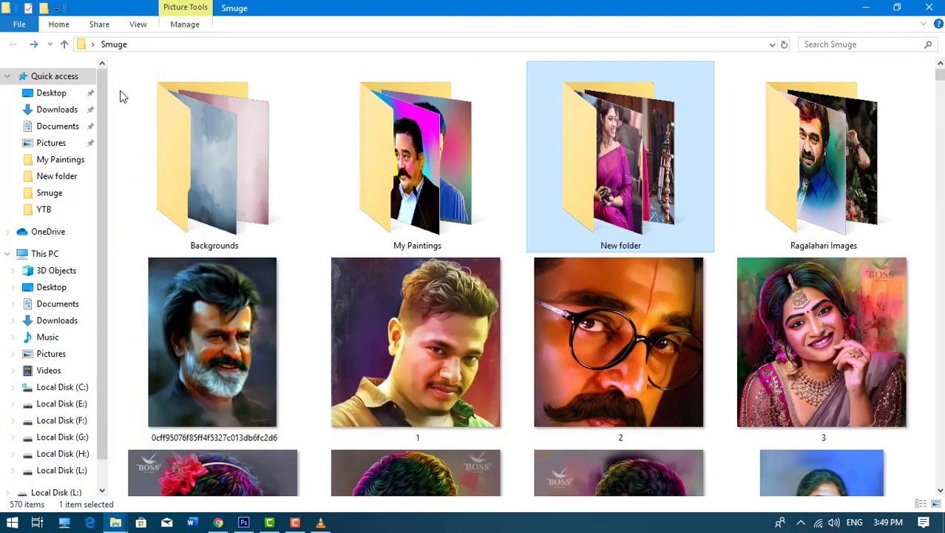
{"action": "double_click", "coordinate": [210, 234]}
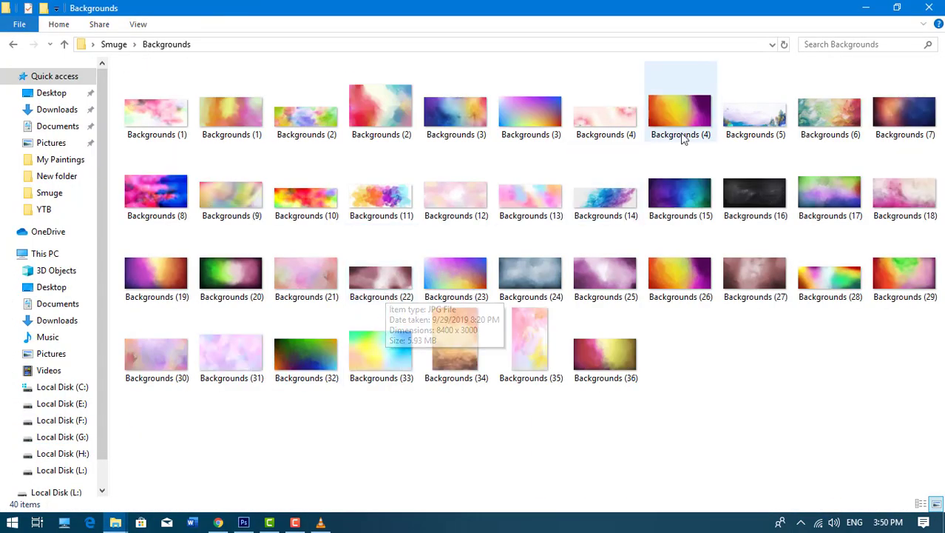
{"action": "mouse_move", "coordinate": [681, 115]}
{"action": "left_mouse_down"}
{"action": "mouse_move", "coordinate": [296, 448]}
{"action": "mouse_move", "coordinate": [492, 49]}
{"action": "left_mouse_up"}
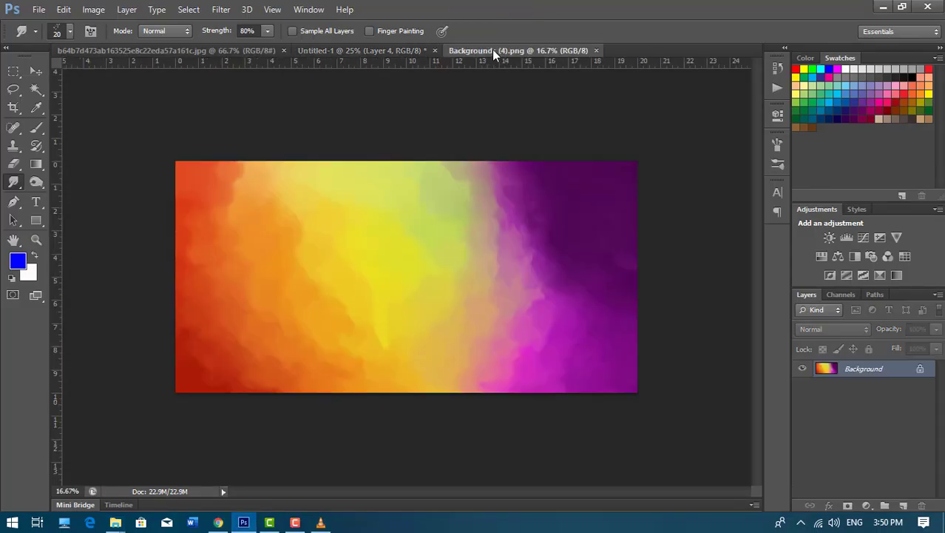
Paste the watercolor background beneath the portrait and scale it to cover the canvas
{"action": "key", "text": "ctrl+c"}
{"action": "key", "text": "ctrl+shift+Tab"}
{"action": "key", "text": "ctrl+v"}
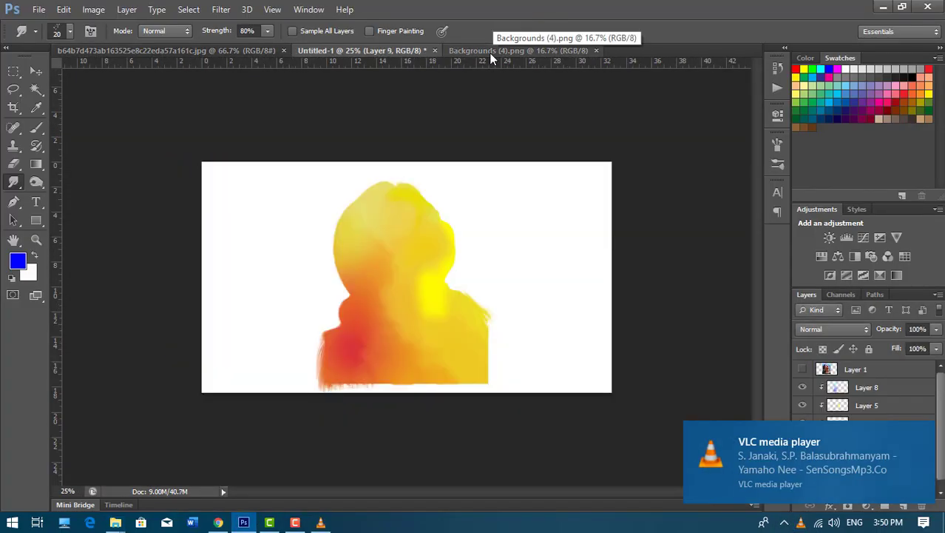
{"action": "left_click_drag", "start_coordinate": [871, 453], "coordinate": [871, 477]}
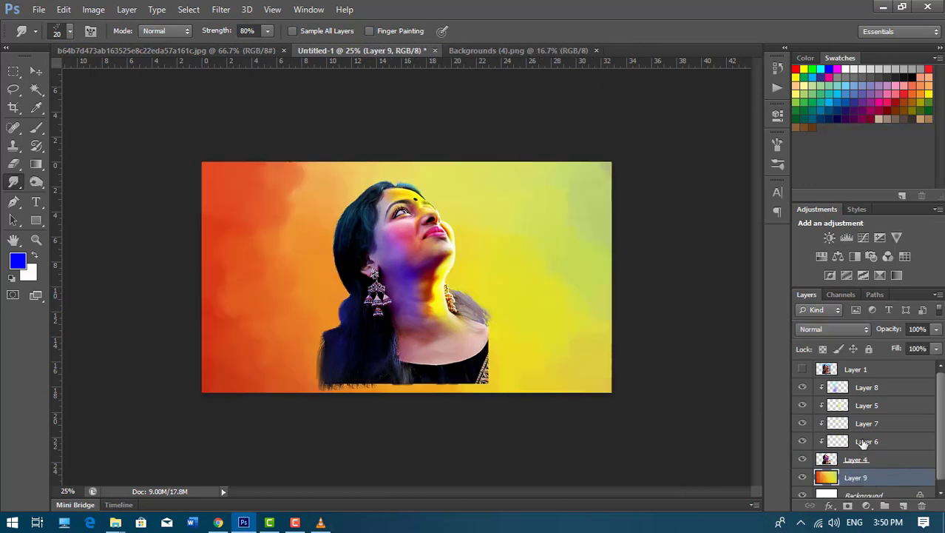
{"action": "key", "text": "ctrl+t"}
{"action": "left_click_drag", "start_coordinate": [202, 162], "coordinate": [337, 211]}
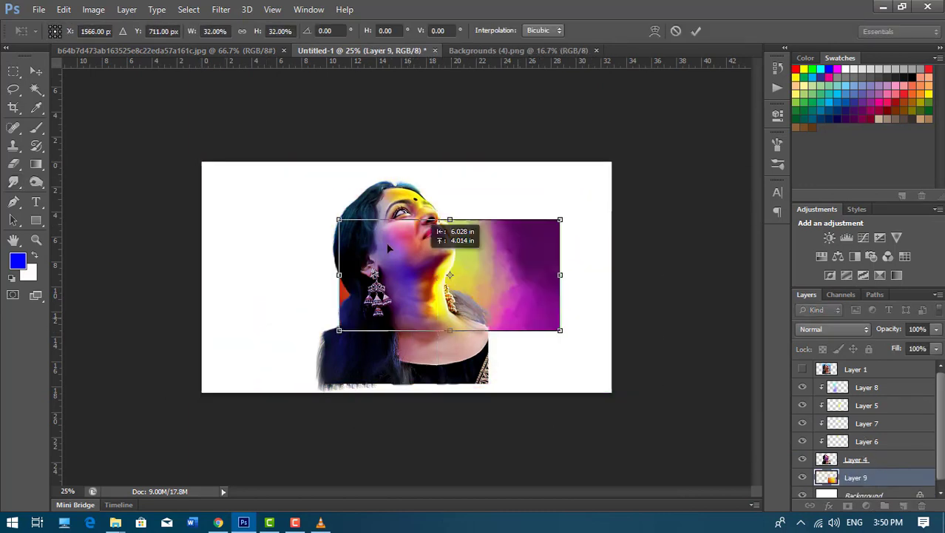
{"action": "left_click_drag", "start_coordinate": [387, 242], "coordinate": [279, 201]}
{"action": "left_click_drag", "start_coordinate": [420, 271], "coordinate": [652, 392]}
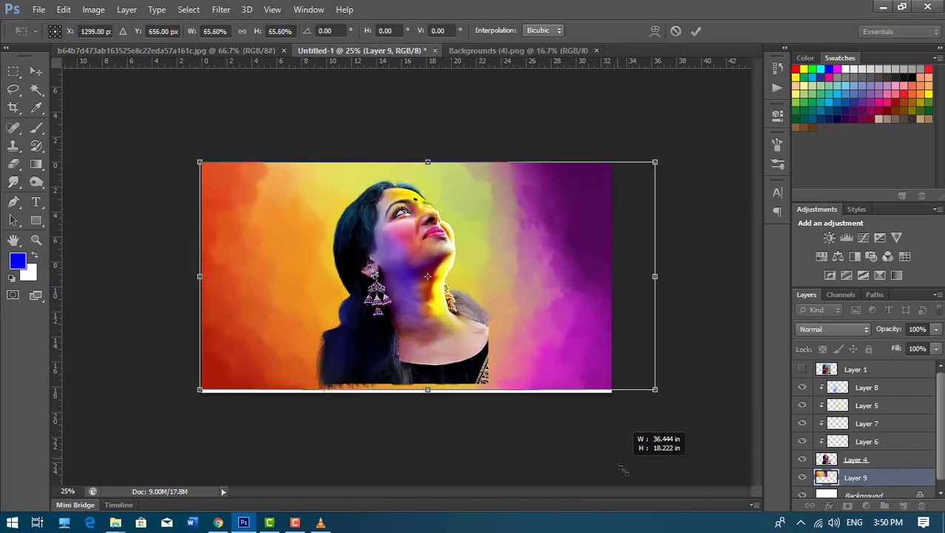
{"action": "left_click_drag", "start_coordinate": [564, 303], "coordinate": [550, 297]}
{"action": "key", "text": "Return"}
{"action": "key", "text": "r"}
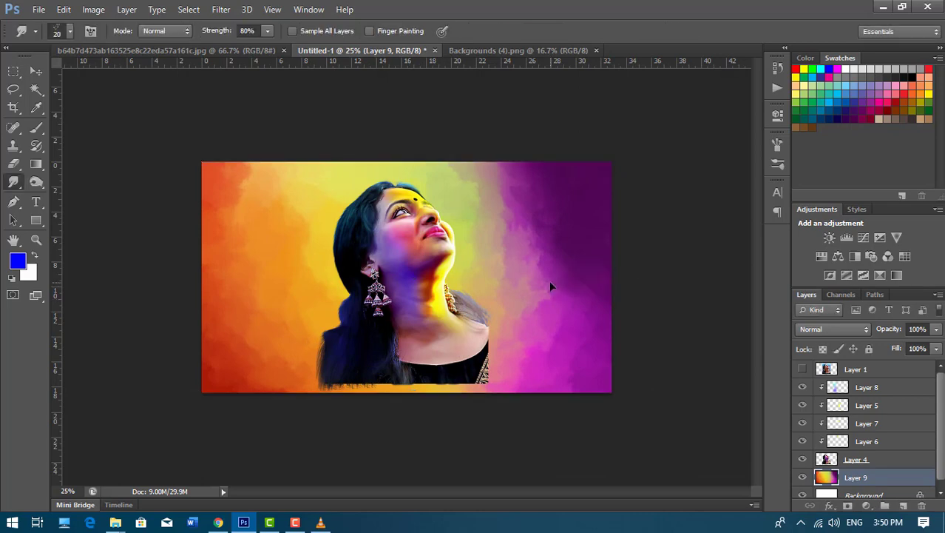
{"action": "key", "text": "ctrl+plus"}
{"action": "key", "text": "ctrl+plus"}
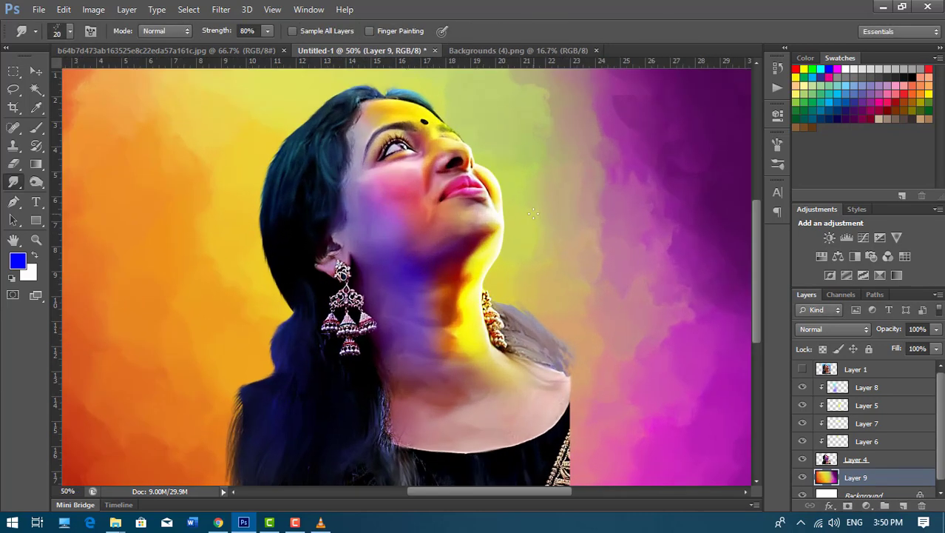
Duplicate the background layer and flip the copy horizontally
{"action": "key", "text": "ctrl+j"}
{"action": "key", "text": "ctrl+minus"}
{"action": "key", "text": "ctrl+minus"}
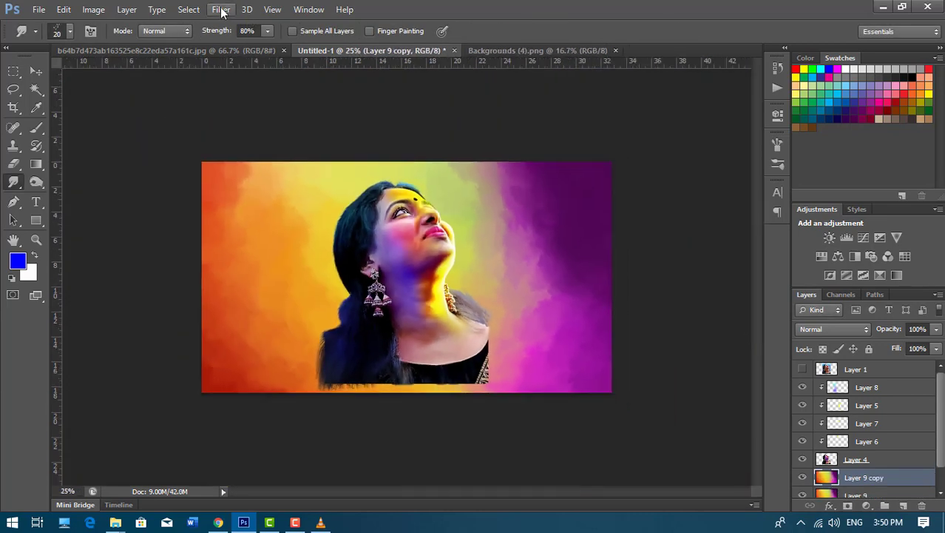
{"action": "key", "text": "ctrl+t"}
{"action": "right_click", "coordinate": [554, 221]}
{"action": "left_click", "coordinate": [611, 424]}
{"action": "key", "text": "Return"}
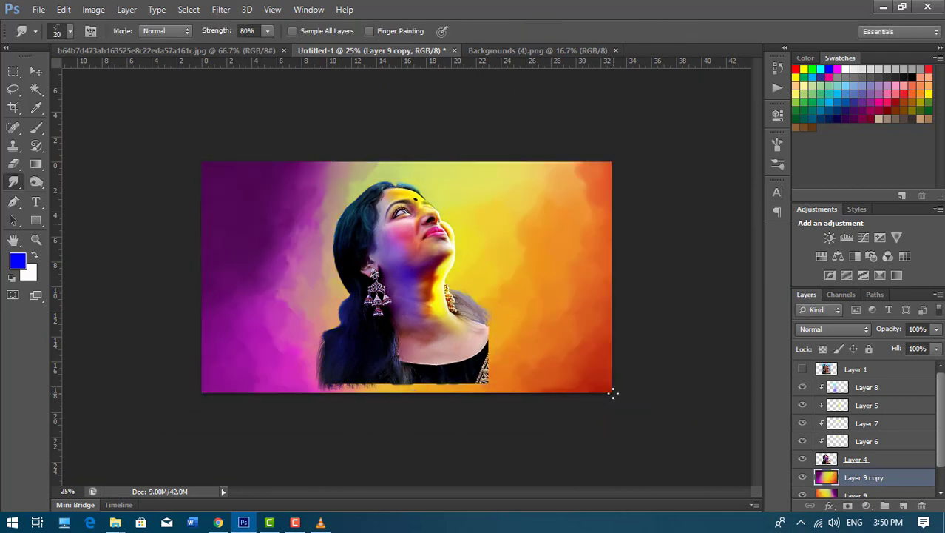
Duplicate the flipped background as Layer 9 copy 2 and apply a Gaussian Blur
{"action": "key", "text": "ctrl+j"}
{"action": "left_click", "coordinate": [221, 8]}
{"action": "left_click", "coordinate": [433, 244]}
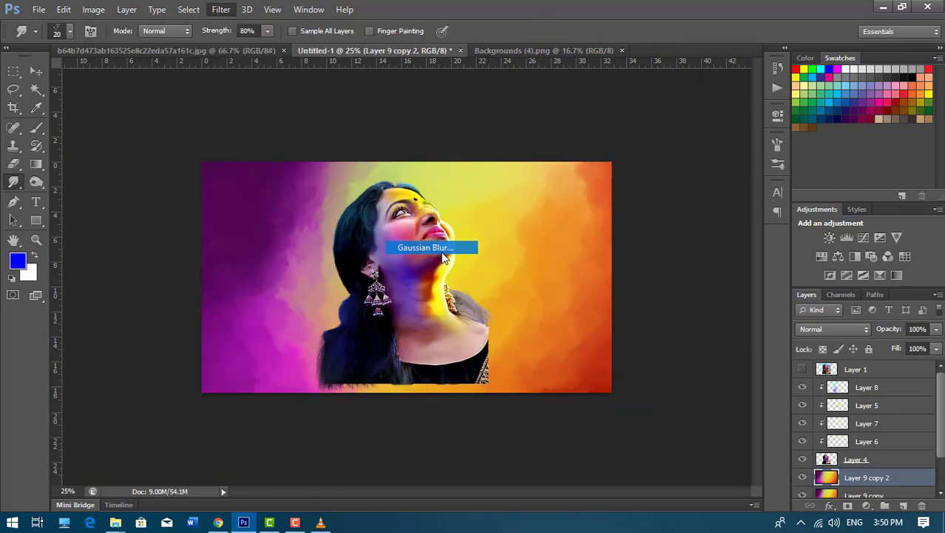
{"action": "key", "text": "Return"}
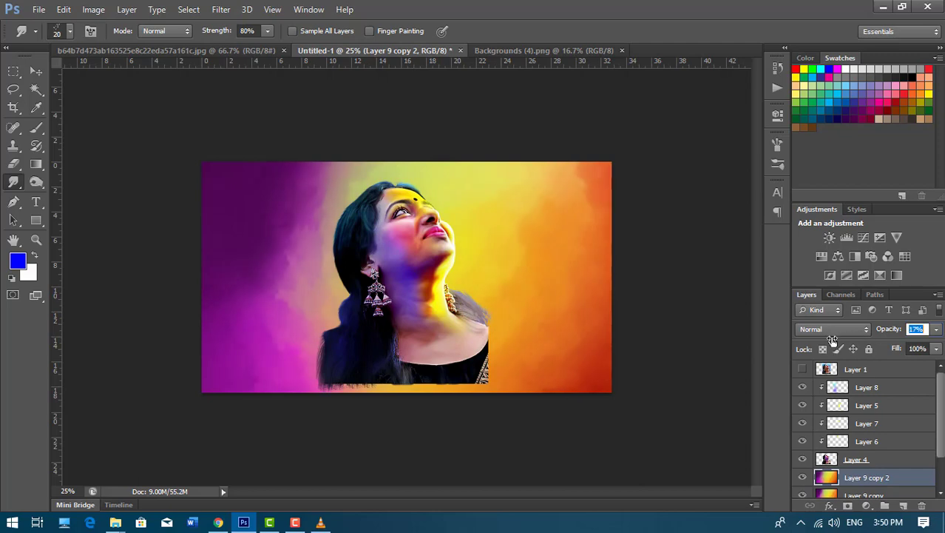
{"action": "key", "text": "ctrl+plus"}
{"action": "key", "text": "ctrl+plus"}
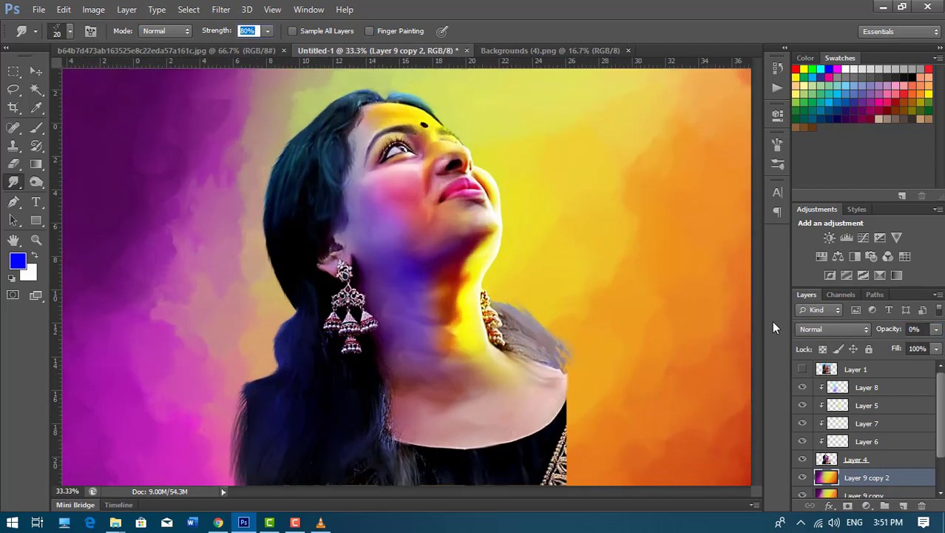
{"action": "key", "text": "ctrl+minus"}
Add a new layer above Layer 8 and sample a dark grey foreground colour
{"action": "left_click", "coordinate": [902, 506]}
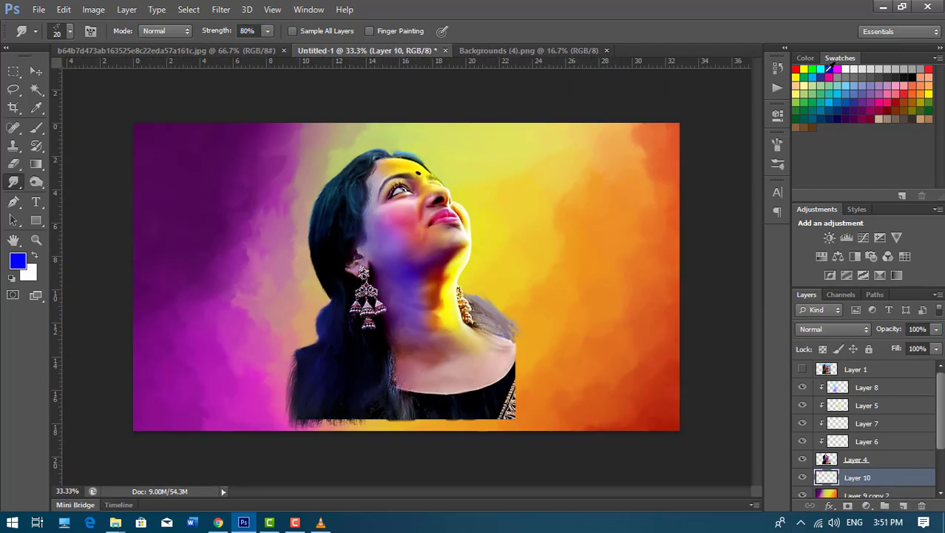
{"action": "left_click", "coordinate": [37, 127]}
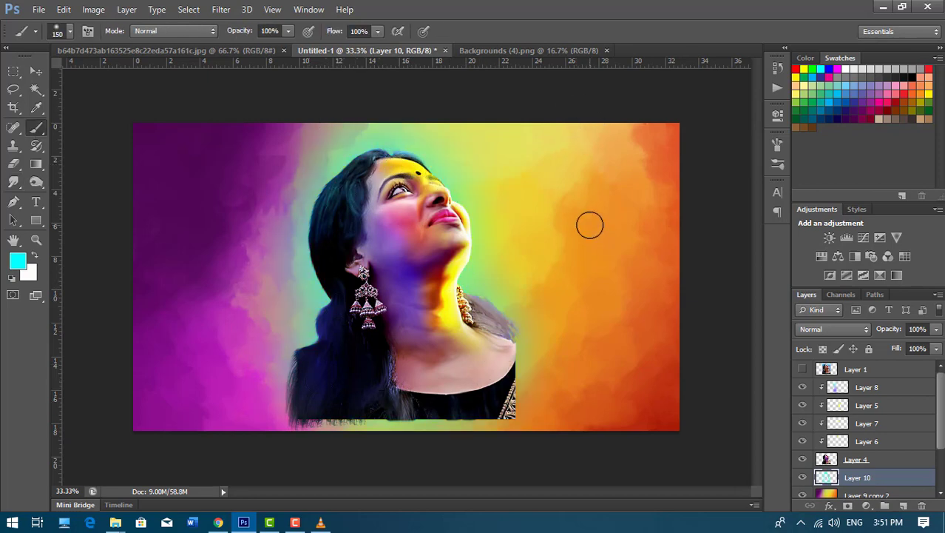
{"action": "left_click", "coordinate": [868, 390]}
{"action": "left_click", "coordinate": [902, 506]}
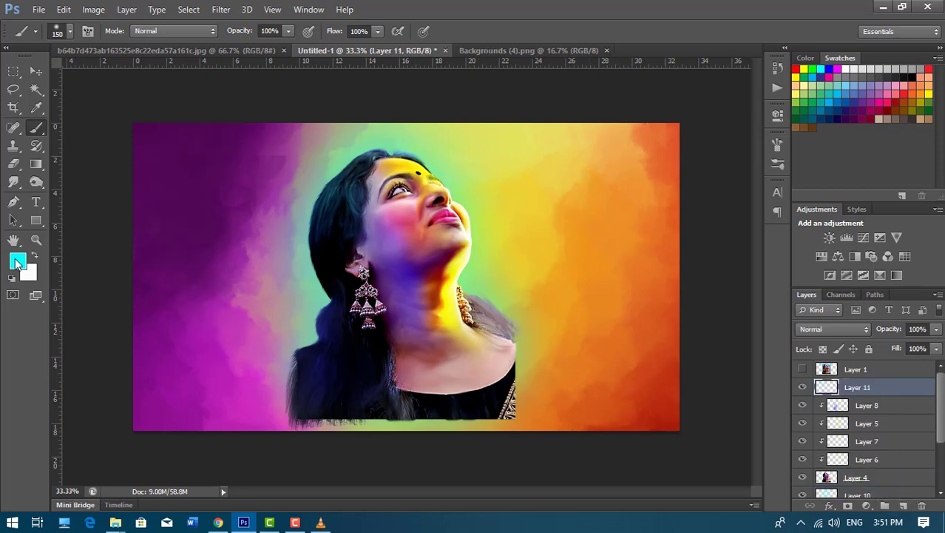
{"action": "left_click", "coordinate": [18, 260]}
{"action": "left_click", "coordinate": [304, 294]}
{"action": "left_click", "coordinate": [901, 220]}
Paint dark grey around the canvas edges with a 300 px soft brush
{"action": "left_click", "coordinate": [69, 31]}
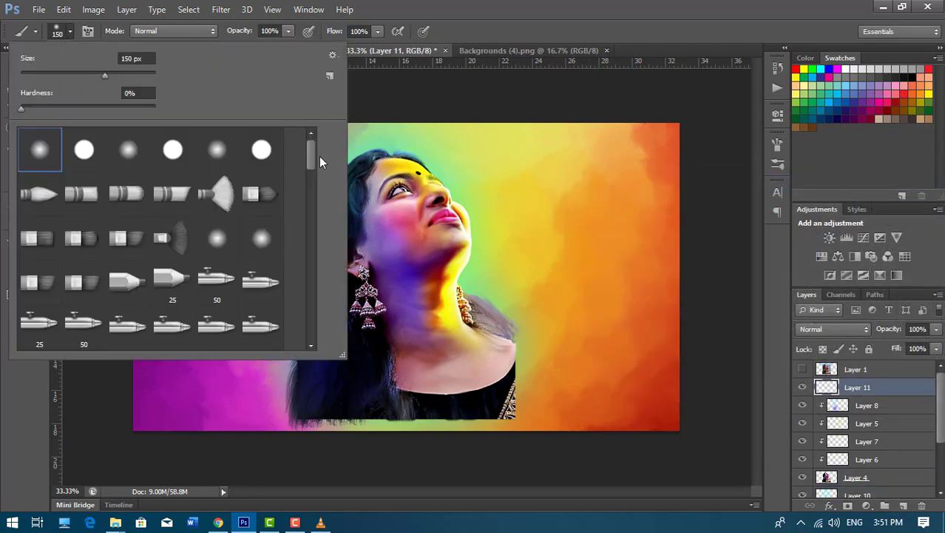
{"action": "left_click_drag", "start_coordinate": [318, 156], "coordinate": [314, 221]}
{"action": "double_click", "coordinate": [84, 215]}
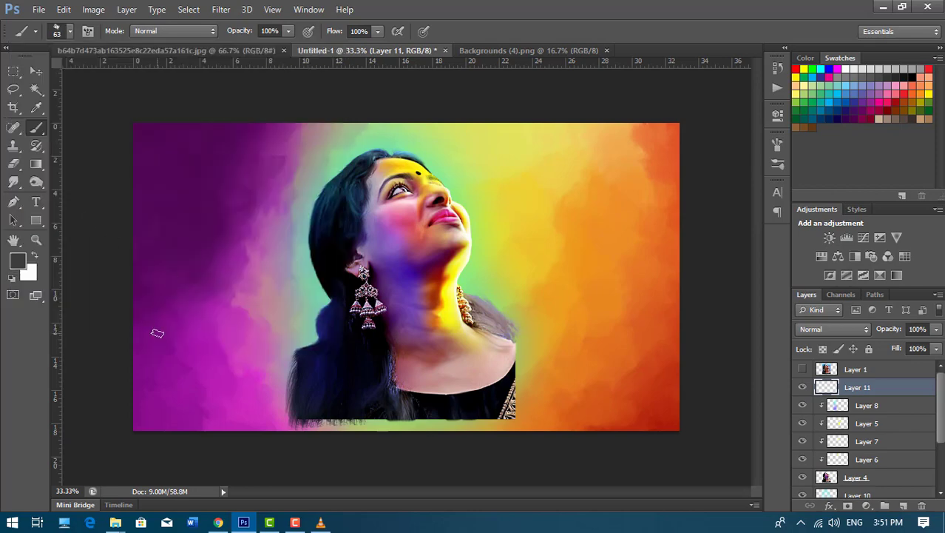
{"action": "key", "text": "bracketright"}
{"action": "key", "text": "bracketright"}
{"action": "key", "text": "bracketright"}
{"action": "mouse_move", "coordinate": [160, 313]}
{"action": "left_mouse_down"}
{"action": "mouse_move", "coordinate": [169, 296]}
{"action": "mouse_move", "coordinate": [274, 391]}
{"action": "mouse_move", "coordinate": [633, 380]}
{"action": "mouse_move", "coordinate": [141, 418]}
{"action": "mouse_move", "coordinate": [633, 158]}
{"action": "mouse_move", "coordinate": [236, 131]}
{"action": "mouse_move", "coordinate": [109, 158]}
{"action": "mouse_move", "coordinate": [116, 166]}
{"action": "left_mouse_up"}
{"action": "key", "text": "ctrl+j"}
{"action": "key", "text": "ctrl+j"}
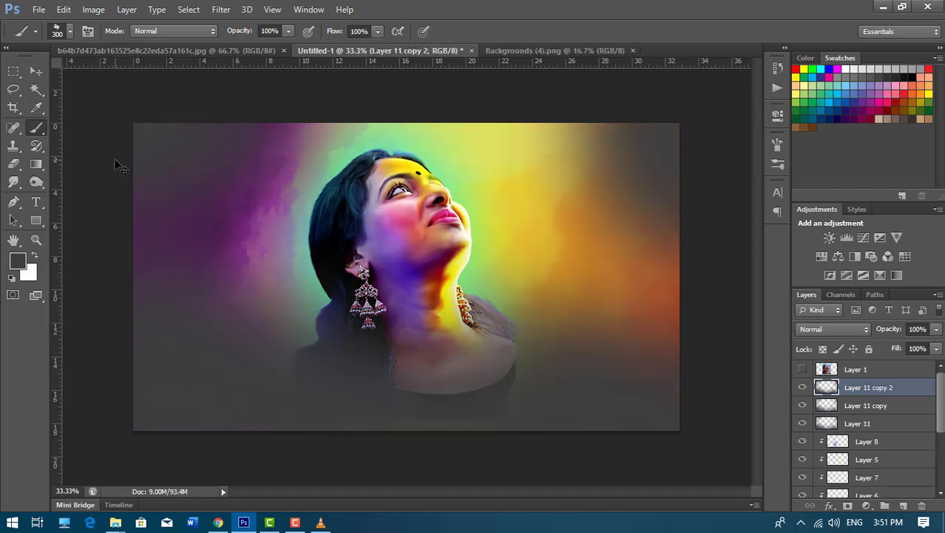
{"action": "key", "text": "ctrl+z"}
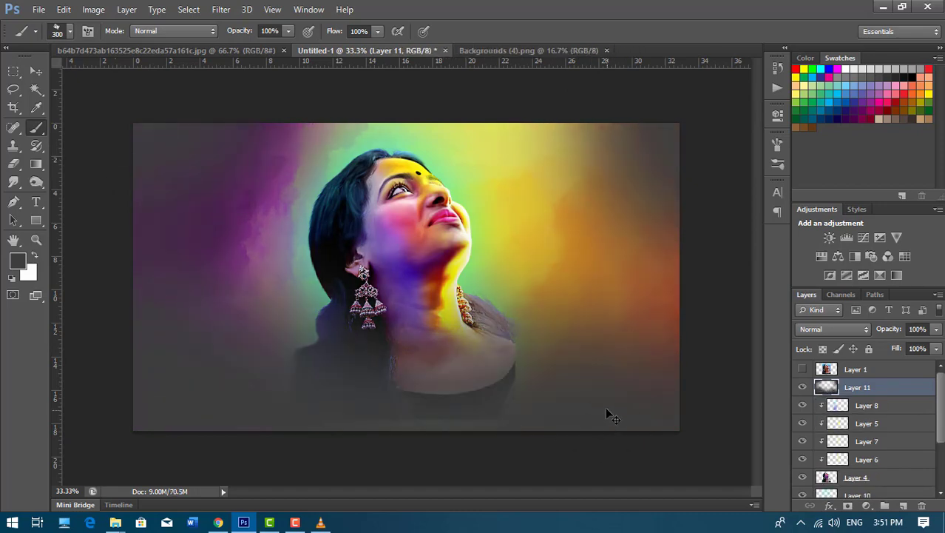
{"action": "key", "text": "ctrl+z"}
Erase the dark grey from the image centre with a 1700 px scattered eraser
{"action": "left_click", "coordinate": [69, 30]}
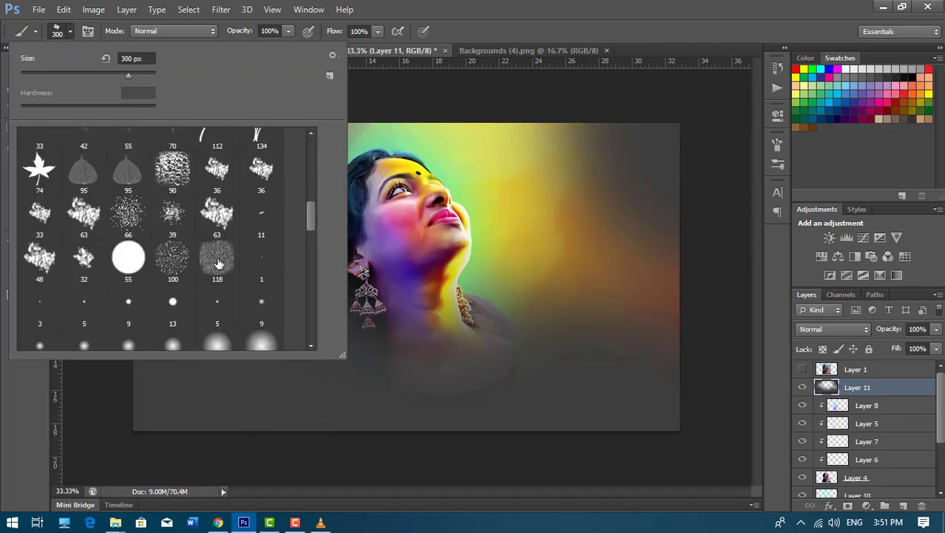
{"action": "double_click", "coordinate": [173, 165]}
{"action": "key", "text": "e"}
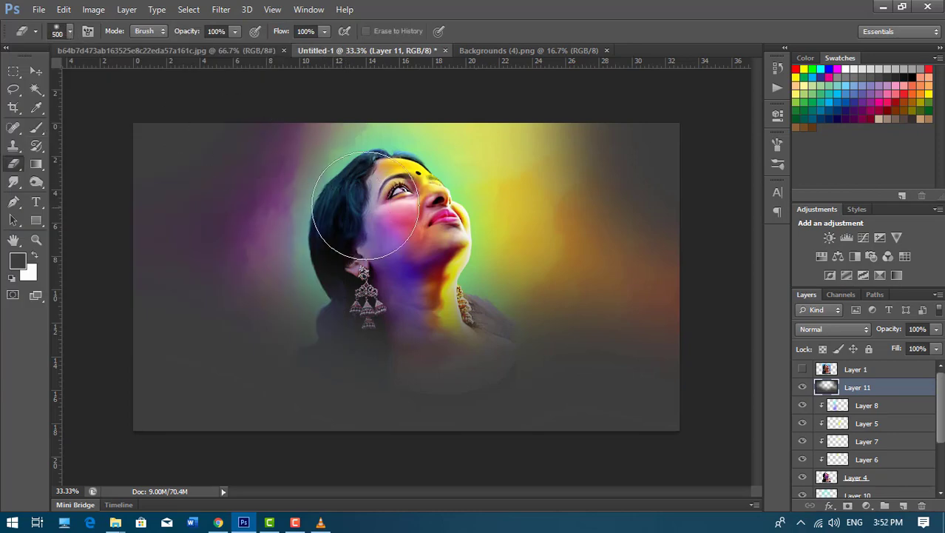
{"action": "key", "text": "]"}
{"action": "key", "text": "]"}
{"action": "key", "text": "]"}
{"action": "left_click", "coordinate": [405, 252]}
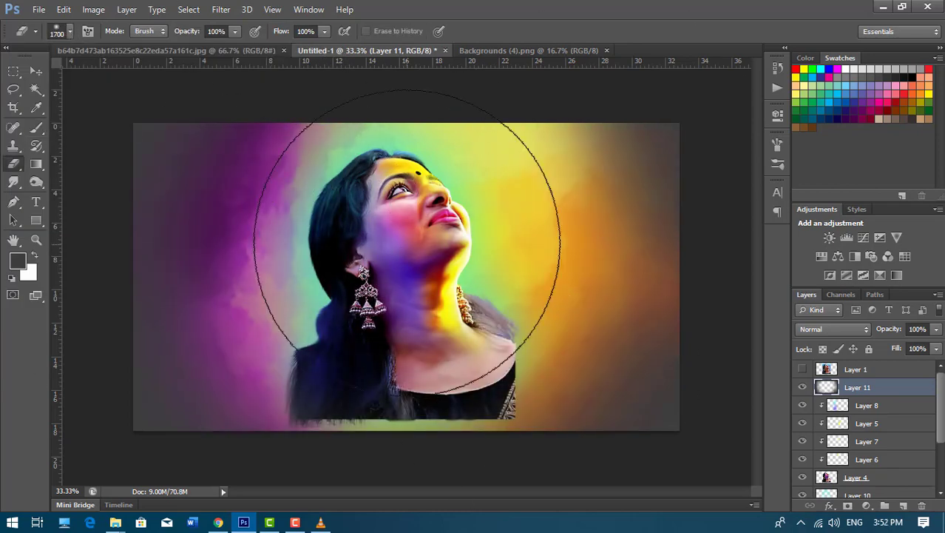
Select the portrait paint layers from Layer 8 down to Layer 4
{"action": "left_click", "coordinate": [873, 412]}
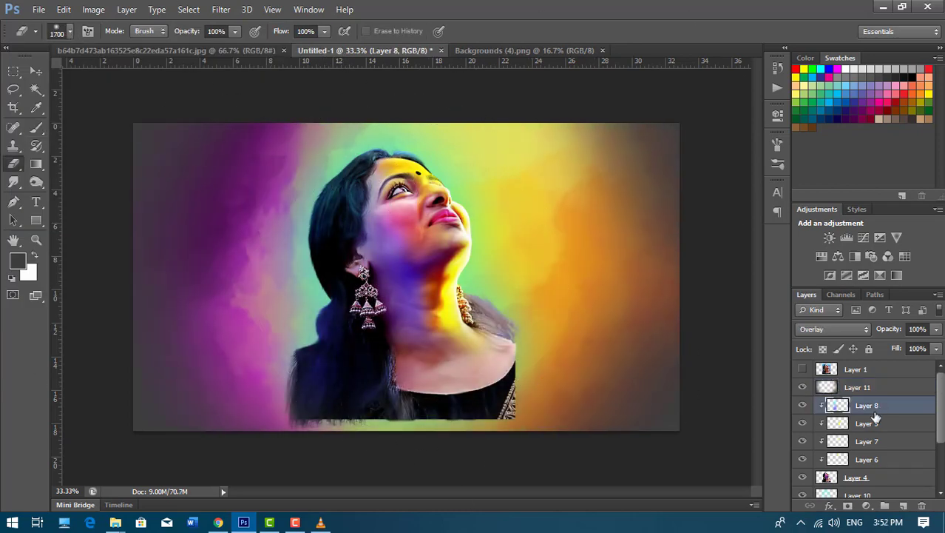
{"action": "left_click", "coordinate": [878, 477], "text": "ctrl"}
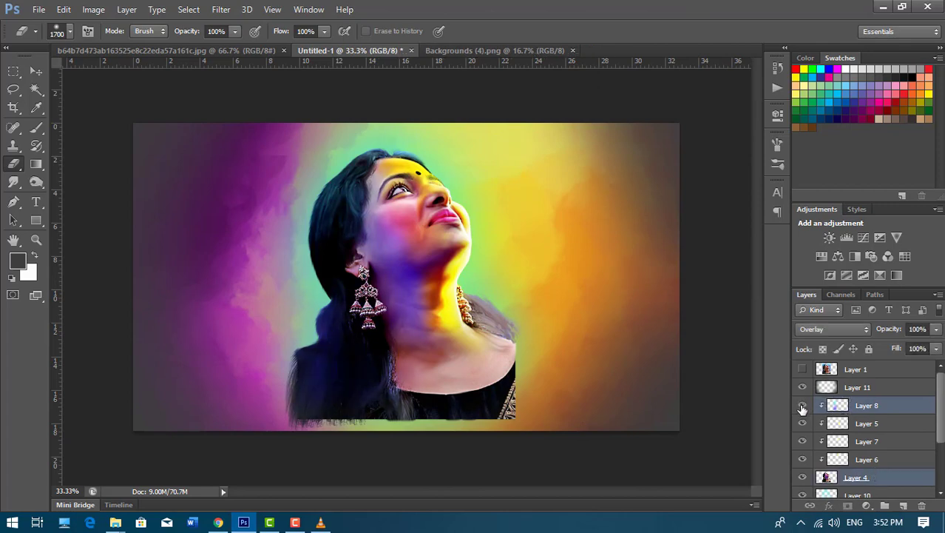
{"action": "left_click", "coordinate": [866, 409], "text": "ctrl"}
Merge the portrait layers into Layer 8, then scale it with Layer 1 to about 119% and reposition
{"action": "key", "text": "ctrl+e"}
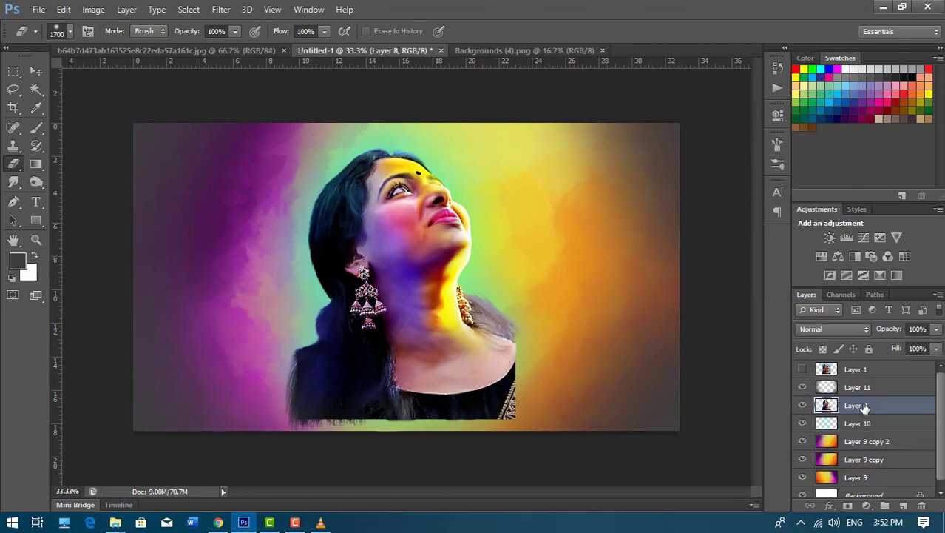
{"action": "left_click", "coordinate": [861, 371], "text": "ctrl"}
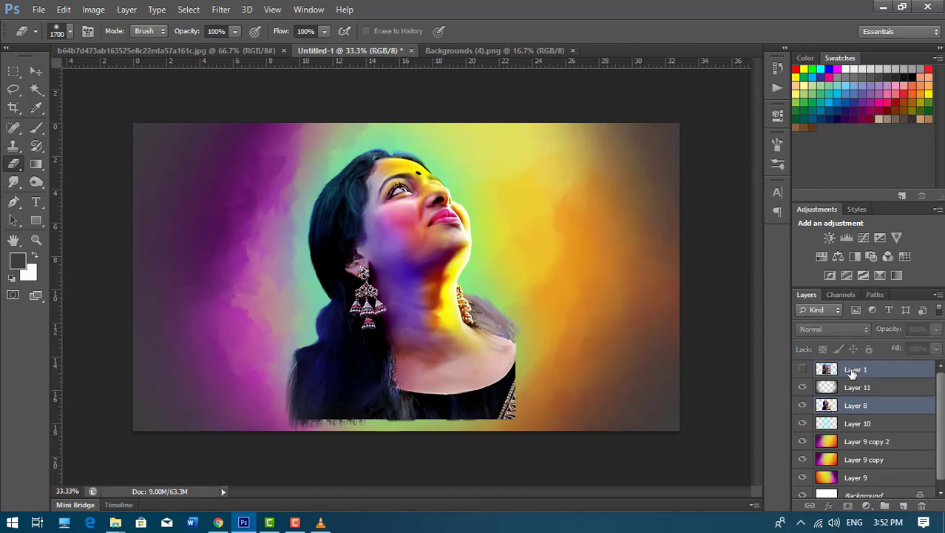
{"action": "key", "text": "ctrl+t"}
{"action": "left_click_drag", "start_coordinate": [536, 140], "coordinate": [552, 119]}
{"action": "left_click_drag", "start_coordinate": [468, 219], "coordinate": [456, 248]}
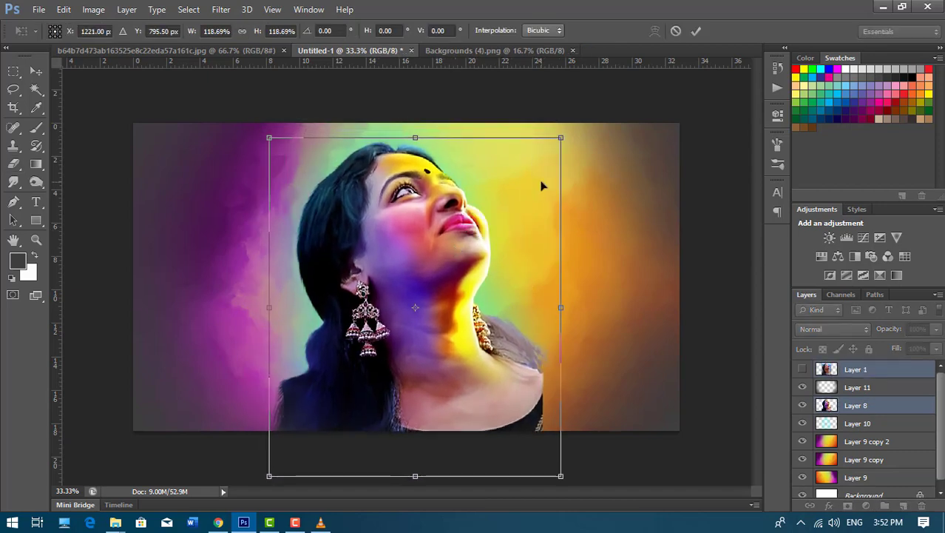
{"action": "key", "text": "Return"}
Hide the original photo Layer 1, select only Layer 8 and zoom to 100% on the face
{"action": "key", "text": "e"}
{"action": "left_click", "coordinate": [803, 369]}
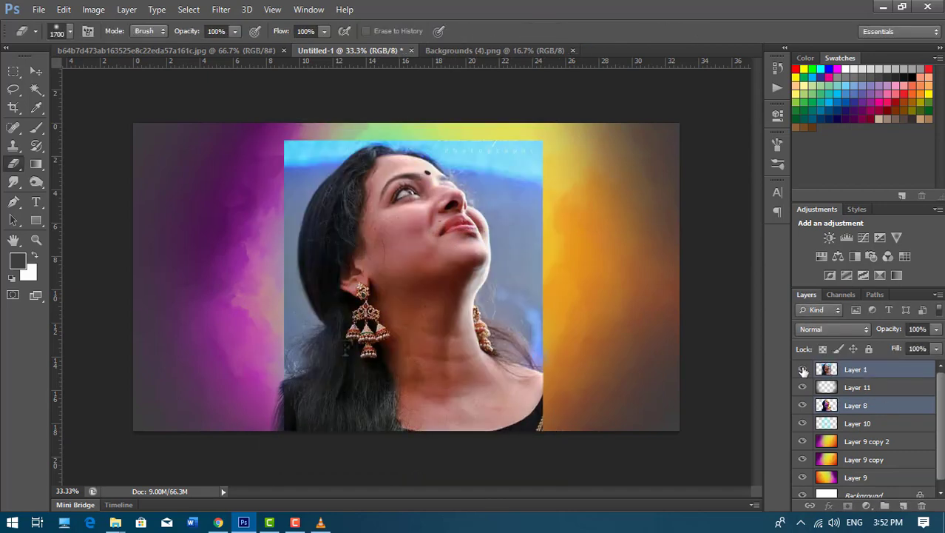
{"action": "left_click", "coordinate": [803, 369]}
{"action": "key", "text": "ctrl+plus"}
{"action": "left_click", "coordinate": [802, 369]}
{"action": "key", "text": "ctrl+plus"}
{"action": "left_click", "coordinate": [897, 405]}
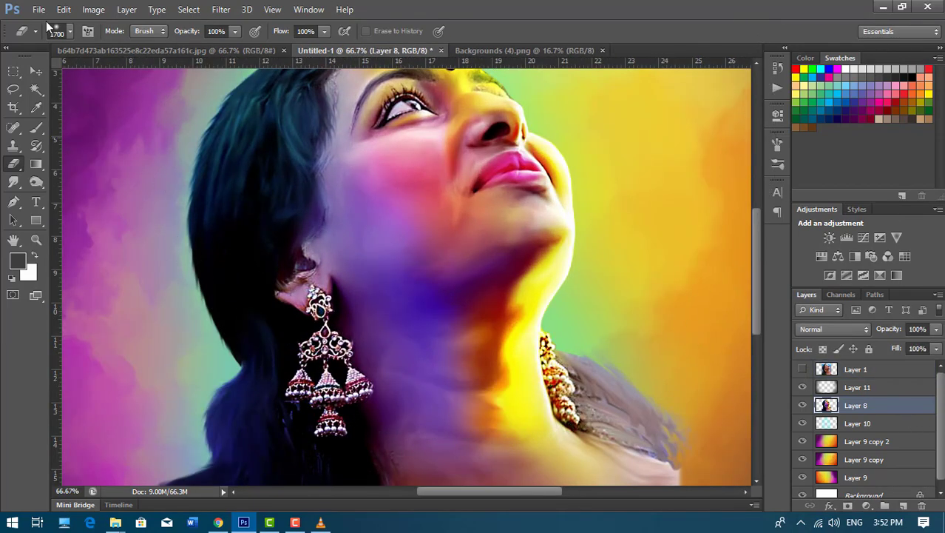
{"action": "left_click", "coordinate": [14, 181]}
{"action": "key", "text": "ctrl+plus"}
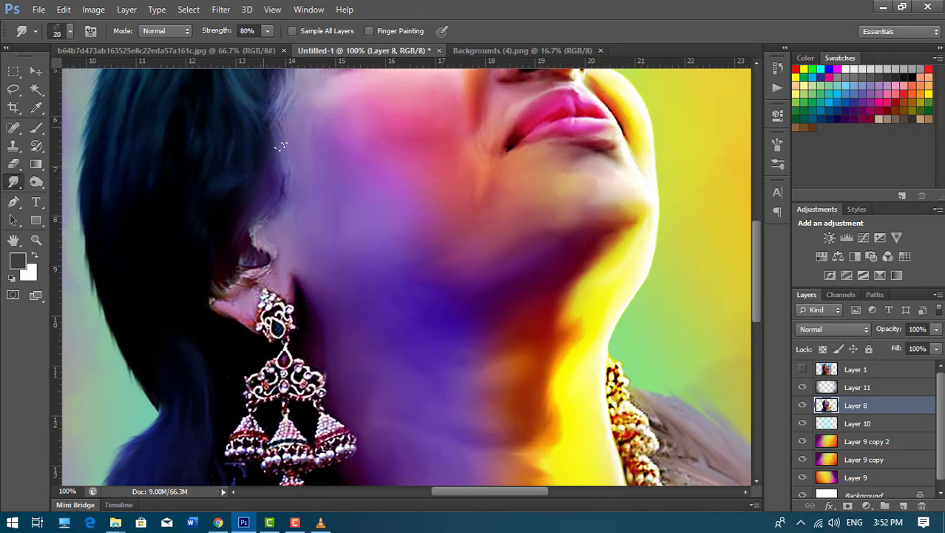
With the 54 scattered-dot brush, smudge the hair beside the neck and the left hair edge into strands
{"action": "left_click", "coordinate": [70, 31]}
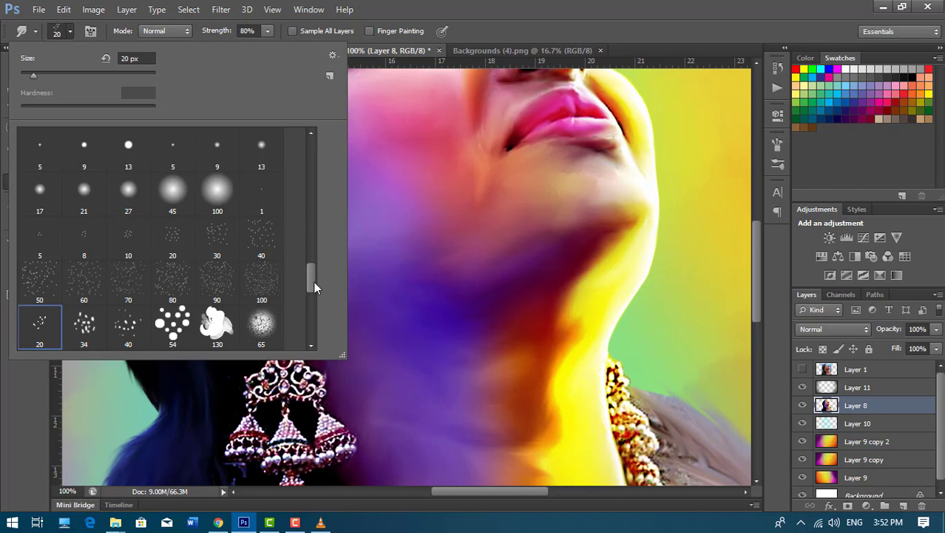
{"action": "left_click_drag", "start_coordinate": [314, 281], "coordinate": [312, 307]}
{"action": "double_click", "coordinate": [173, 146]}
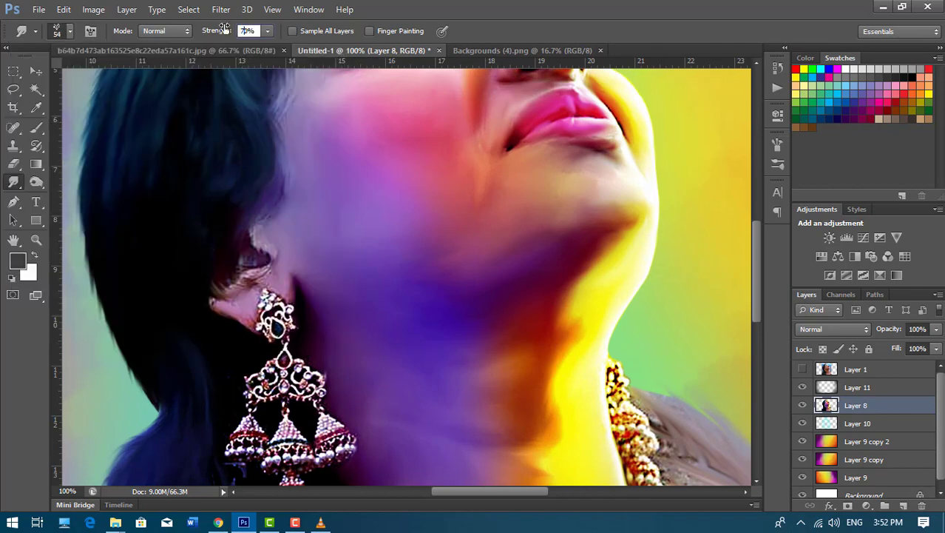
{"action": "left_click_drag", "start_coordinate": [201, 285], "coordinate": [222, 131]}
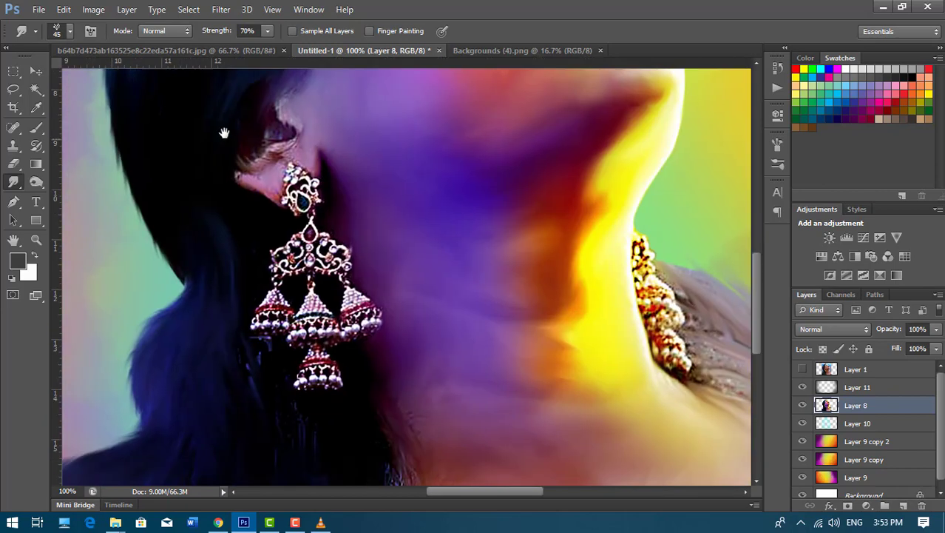
{"action": "scroll", "coordinate": [187, 265], "scroll_direction": "up", "scroll_amount": 3}
{"action": "scroll", "coordinate": [192, 181], "scroll_direction": "up", "scroll_amount": 4}
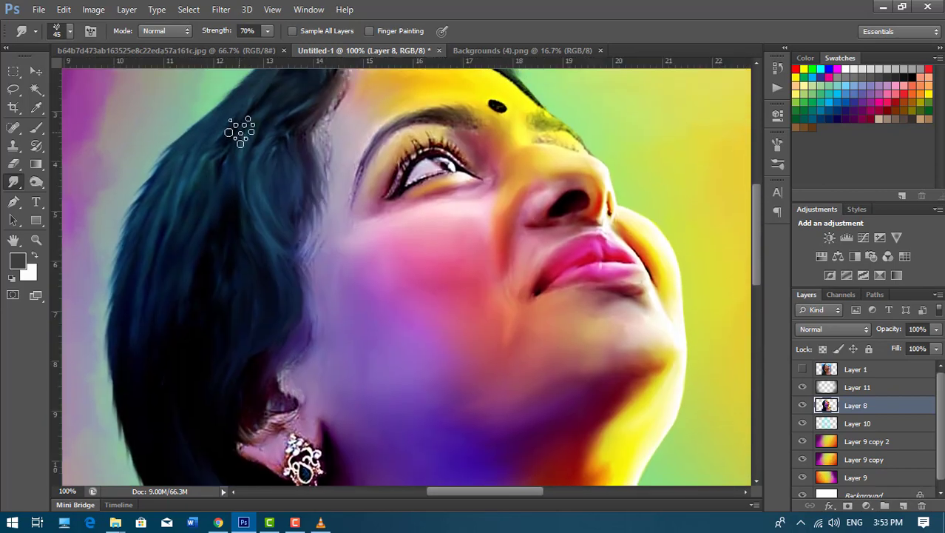
{"action": "scroll", "coordinate": [214, 266], "scroll_direction": "down", "scroll_amount": 3}
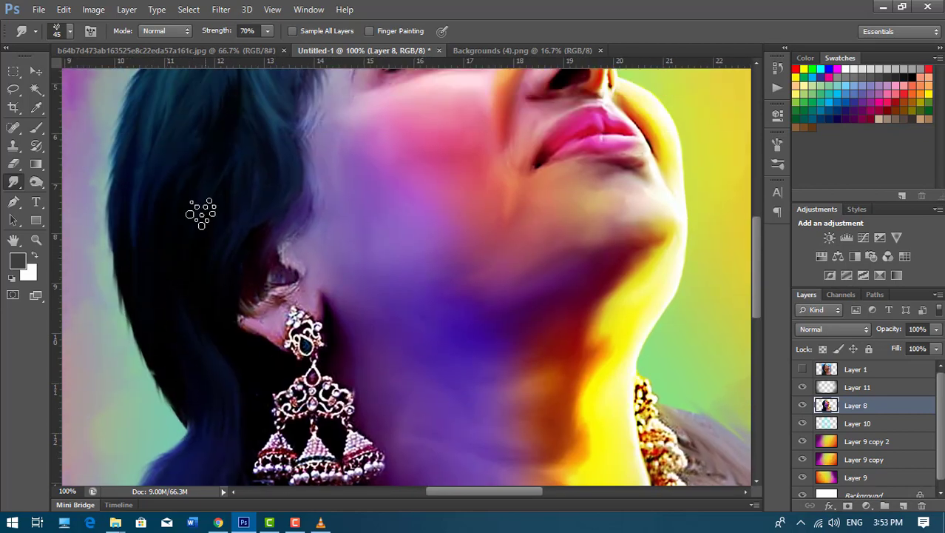
{"action": "key", "text": "ctrl+r"}
{"action": "scroll", "coordinate": [222, 259], "scroll_direction": "down", "scroll_amount": 8}
{"action": "mouse_move", "coordinate": [381, 309]}
{"action": "left_mouse_down"}
{"action": "mouse_move", "coordinate": [407, 268]}
{"action": "mouse_move", "coordinate": [381, 348]}
{"action": "left_mouse_up"}
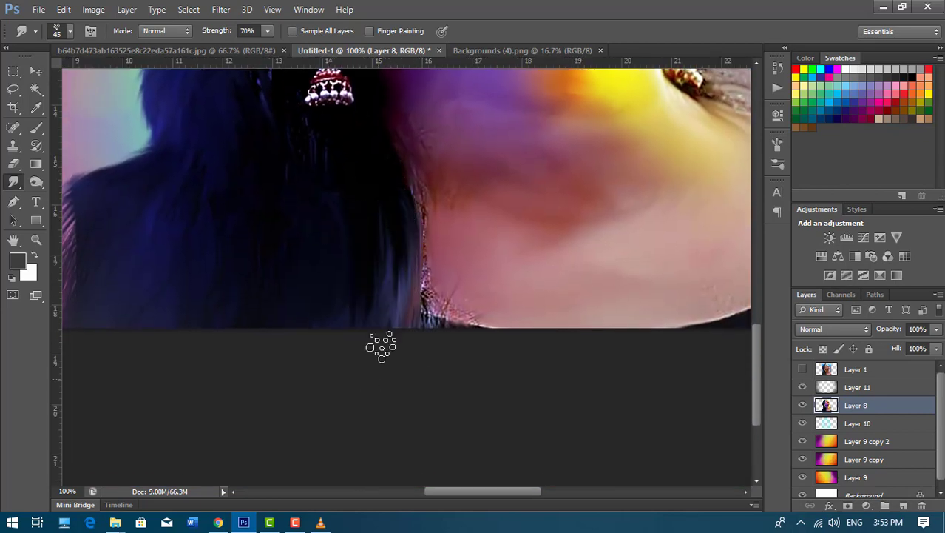
{"action": "scroll", "coordinate": [307, 275], "scroll_direction": "up", "scroll_amount": 2}
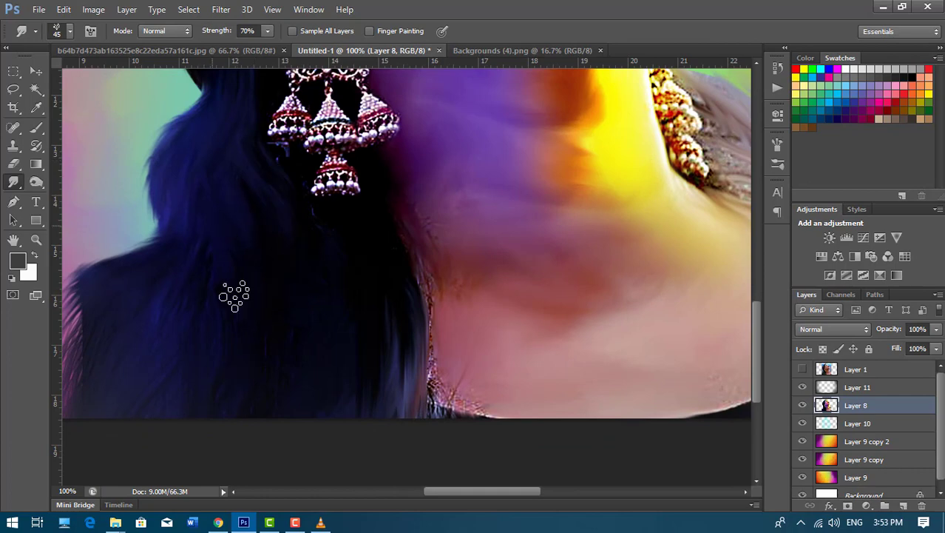
{"action": "scroll", "coordinate": [186, 252], "scroll_direction": "left", "scroll_amount": 3}
{"action": "scroll", "coordinate": [186, 252], "scroll_direction": "down", "scroll_amount": 1}
{"action": "mouse_move", "coordinate": [211, 259]}
{"action": "left_mouse_down"}
{"action": "mouse_move", "coordinate": [219, 344]}
{"action": "mouse_move", "coordinate": [189, 400]}
{"action": "left_mouse_up"}
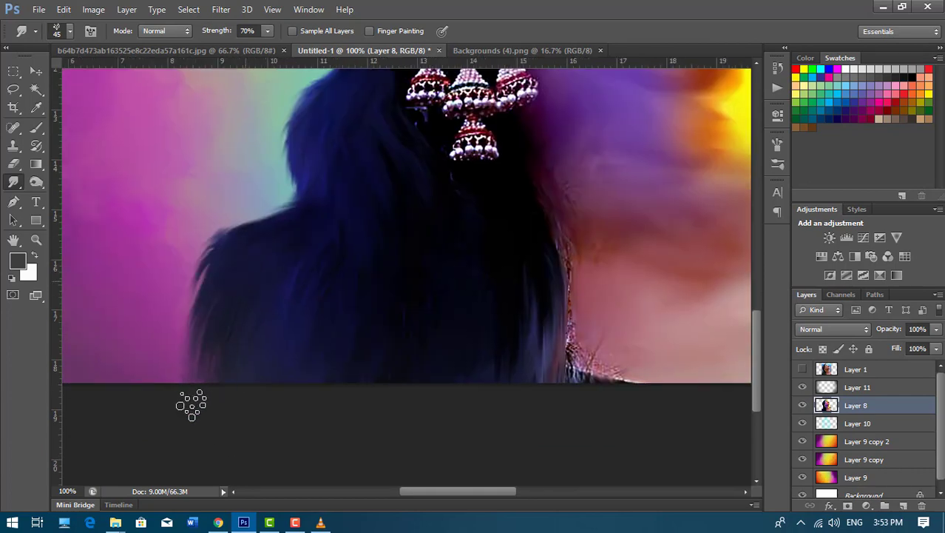
{"action": "mouse_move", "coordinate": [228, 342]}
{"action": "left_mouse_down"}
{"action": "mouse_move", "coordinate": [173, 344]}
{"action": "mouse_move", "coordinate": [168, 428]}
{"action": "left_mouse_up"}
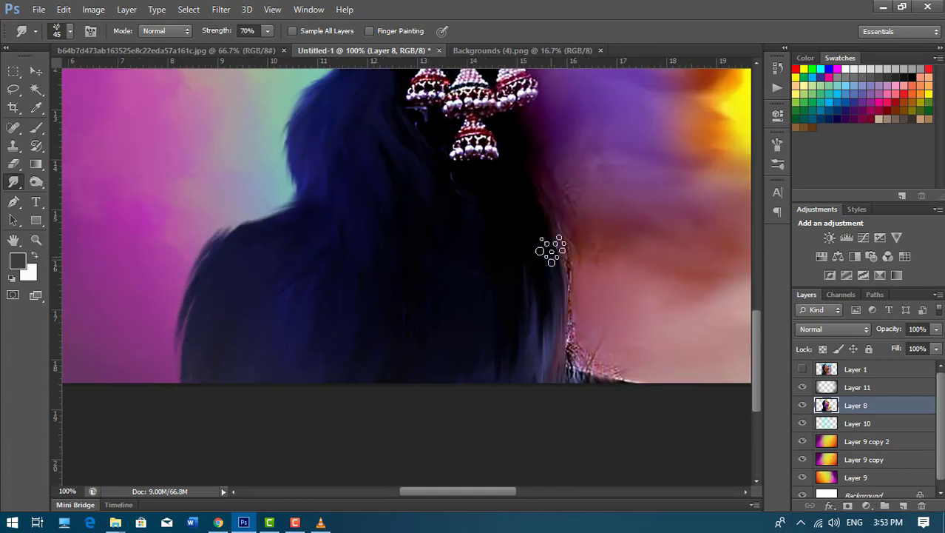
Smudge the shoulder edge outward into the background
{"action": "scroll", "coordinate": [538, 355], "scroll_direction": "right", "scroll_amount": 3}
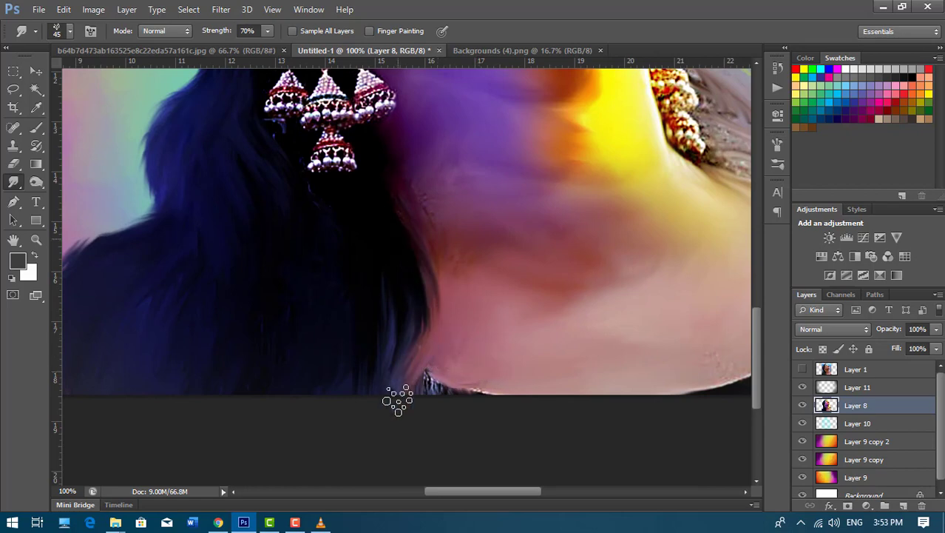
{"action": "scroll", "coordinate": [348, 277], "scroll_direction": "right", "scroll_amount": 3}
{"action": "scroll", "coordinate": [481, 353], "scroll_direction": "up", "scroll_amount": 2}
{"action": "scroll", "coordinate": [480, 353], "scroll_direction": "right", "scroll_amount": 2}
{"action": "scroll", "coordinate": [440, 196], "scroll_direction": "right", "scroll_amount": 2}
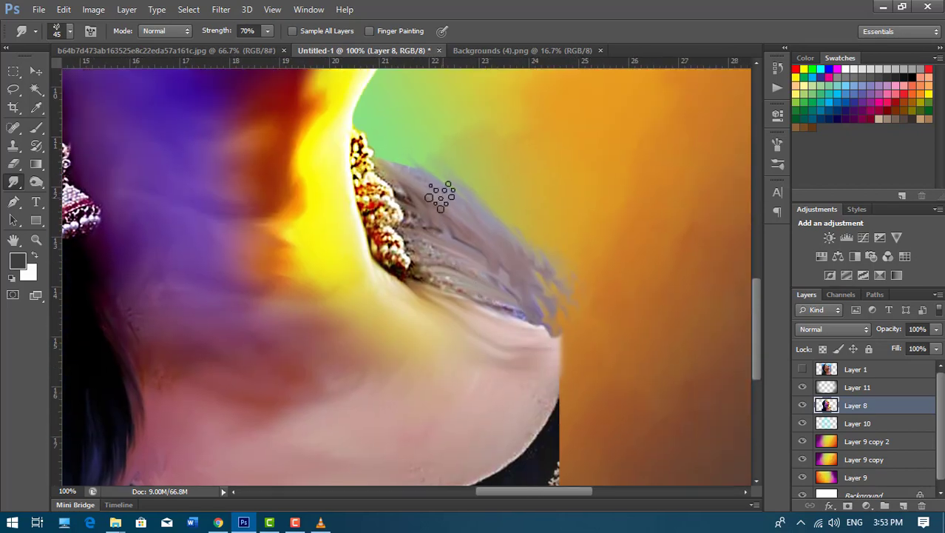
{"action": "mouse_move", "coordinate": [440, 196]}
{"action": "left_mouse_down"}
{"action": "mouse_move", "coordinate": [464, 231]}
{"action": "mouse_move", "coordinate": [559, 310]}
{"action": "left_mouse_up"}
{"action": "scroll", "coordinate": [518, 296], "scroll_direction": "up", "scroll_amount": 5}
{"action": "scroll", "coordinate": [518, 296], "scroll_direction": "left", "scroll_amount": 2}
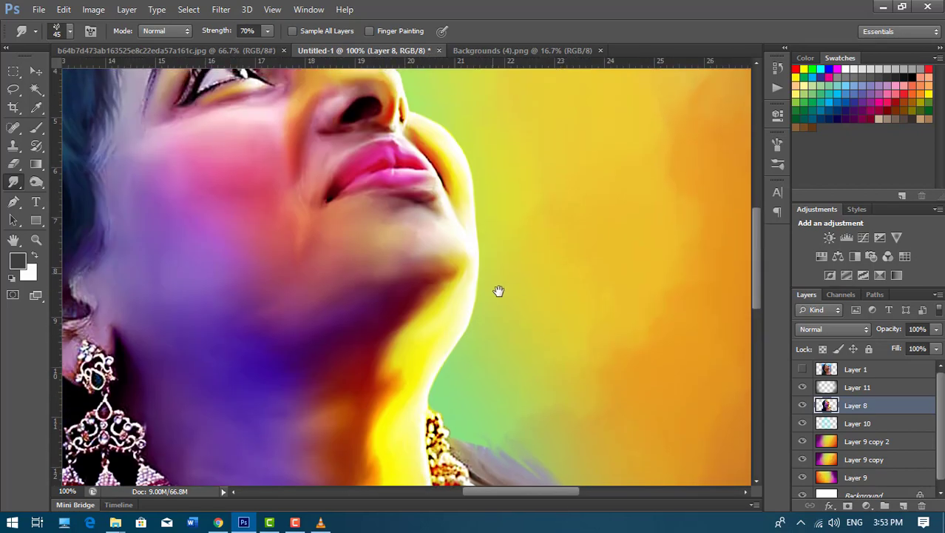
{"action": "scroll", "coordinate": [532, 318], "scroll_direction": "up", "scroll_amount": 5}
{"action": "scroll", "coordinate": [578, 345], "scroll_direction": "up", "scroll_amount": 1}
{"action": "scroll", "coordinate": [570, 385], "scroll_direction": "up", "scroll_amount": 1}
{"action": "scroll", "coordinate": [518, 333], "scroll_direction": "down", "scroll_amount": 1}
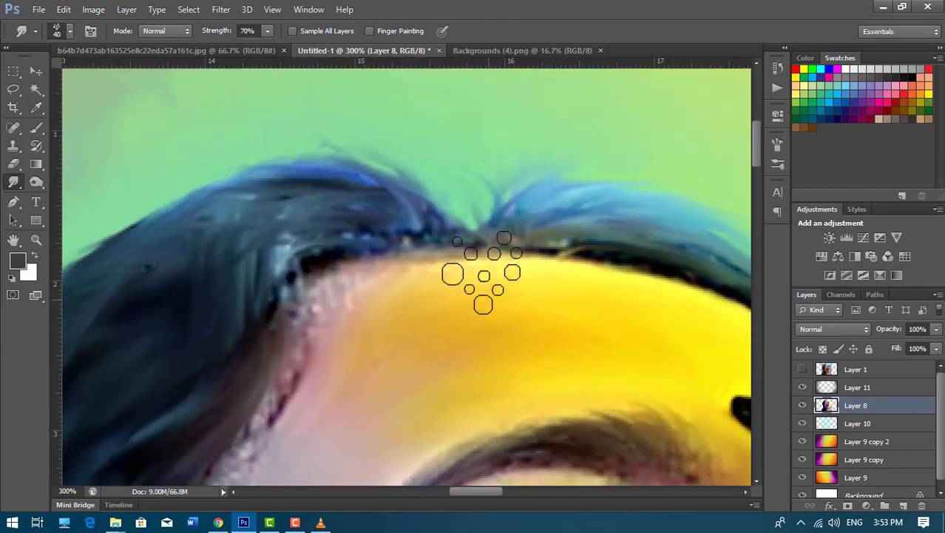
Smudge fine strands along the hairline with a smaller brush
{"action": "key", "text": "bracketleft"}
{"action": "key", "text": "bracketleft"}
{"action": "key", "text": "bracketleft"}
{"action": "mouse_move", "coordinate": [405, 171]}
{"action": "left_mouse_down"}
{"action": "mouse_move", "coordinate": [356, 233]}
{"action": "mouse_move", "coordinate": [465, 144]}
{"action": "left_mouse_up"}
{"action": "scroll", "coordinate": [384, 196], "scroll_direction": "down", "scroll_amount": 2}
{"action": "scroll", "coordinate": [384, 196], "scroll_direction": "left", "scroll_amount": 3}
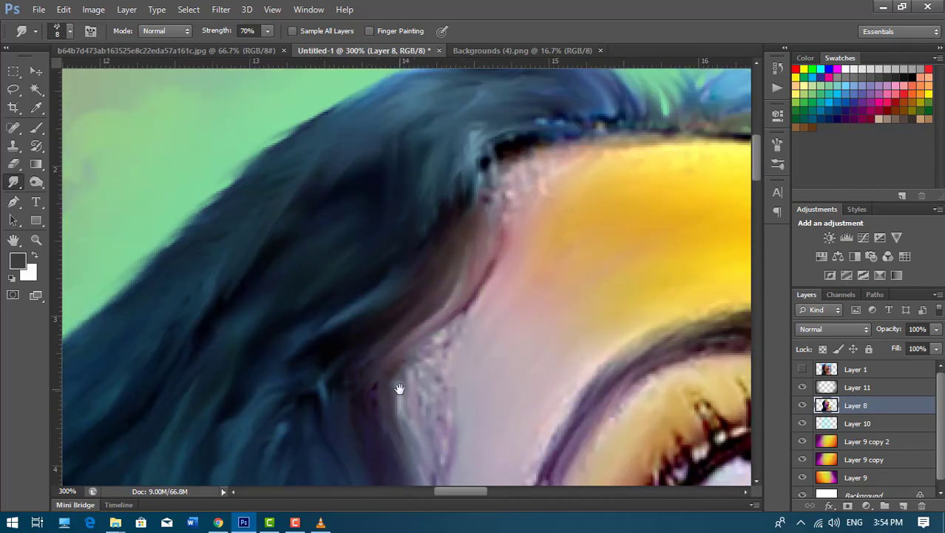
{"action": "scroll", "coordinate": [473, 213], "scroll_direction": "down", "scroll_amount": 1}
{"action": "scroll", "coordinate": [450, 194], "scroll_direction": "down", "scroll_amount": 1}
{"action": "scroll", "coordinate": [464, 213], "scroll_direction": "down", "scroll_amount": 1}
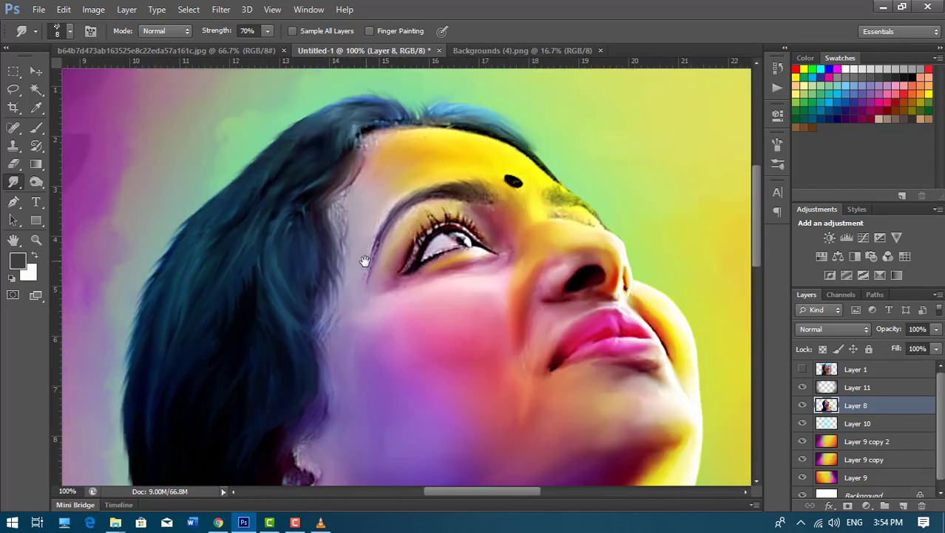
Blend the hair edge beside the temple with a larger brush preset, then review the whole image
{"action": "left_click", "coordinate": [71, 31]}
{"action": "double_click", "coordinate": [41, 193]}
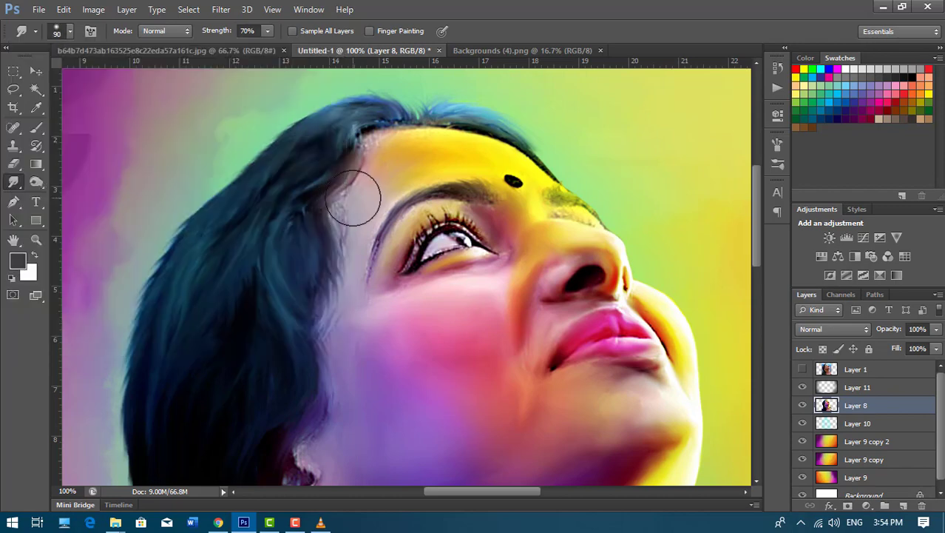
{"action": "left_click_drag", "start_coordinate": [330, 287], "coordinate": [334, 283]}
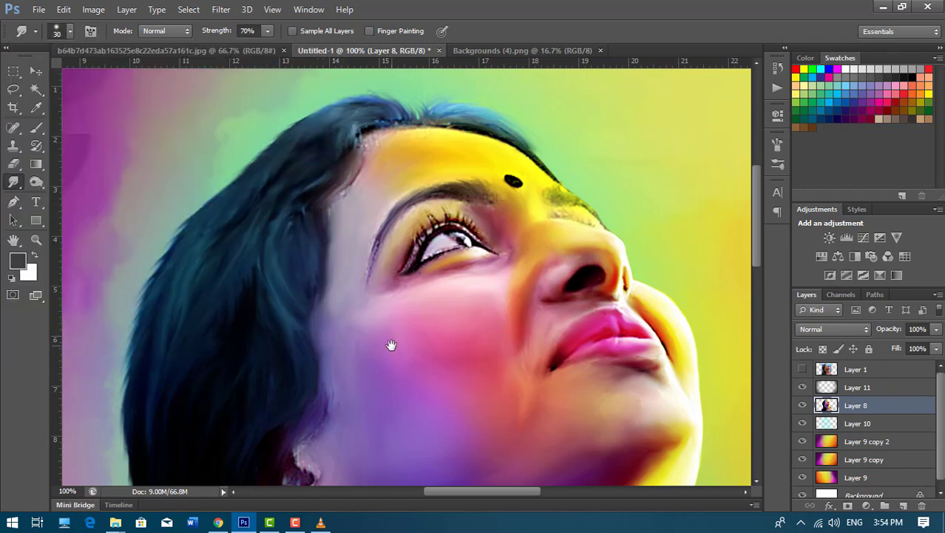
{"action": "left_click_drag", "start_coordinate": [391, 344], "coordinate": [393, 247]}
{"action": "key", "text": "ctrl+plus"}
{"action": "scroll", "coordinate": [333, 214], "scroll_direction": "up", "scroll_amount": 3}
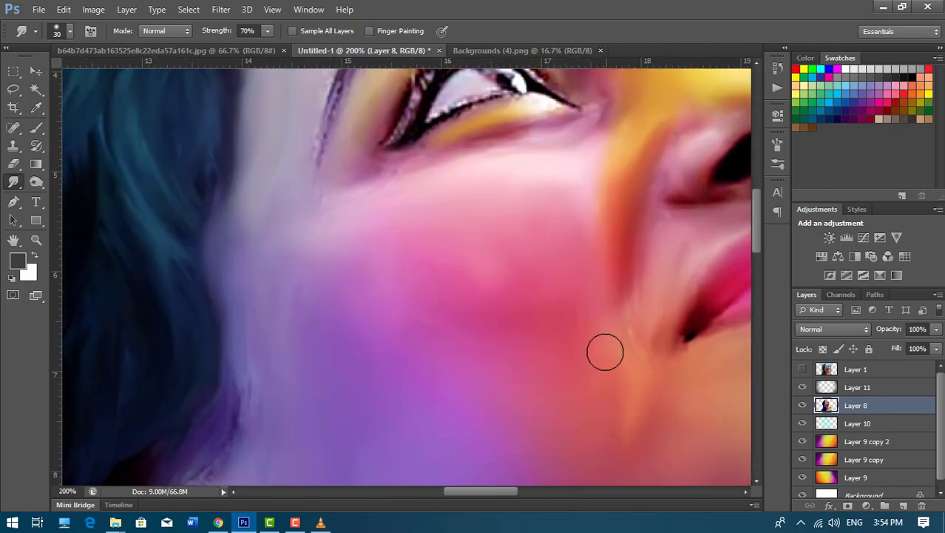
{"action": "key", "text": "ctrl+minus"}
{"action": "key", "text": "ctrl+minus"}
{"action": "key", "text": "ctrl+minus"}
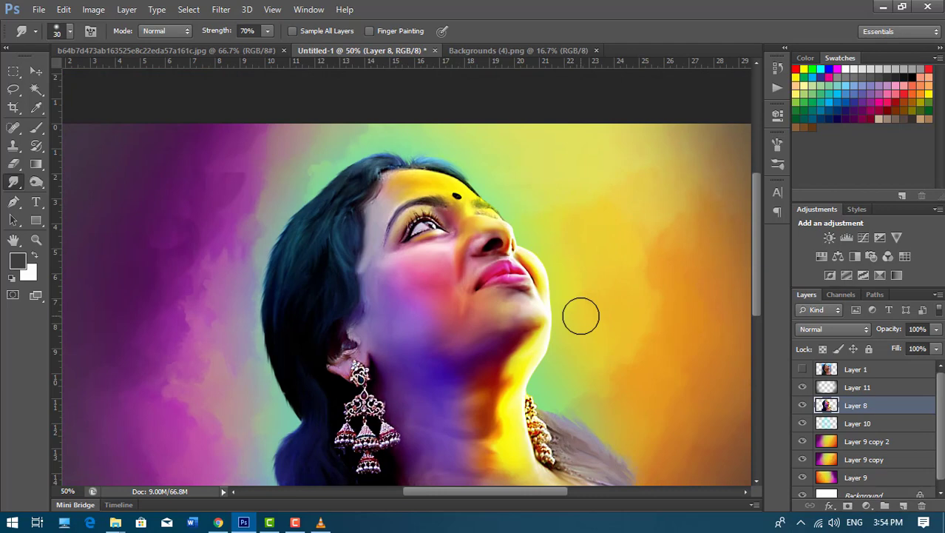
{"action": "key", "text": "ctrl+plus"}
{"action": "key", "text": "ctrl+plus"}
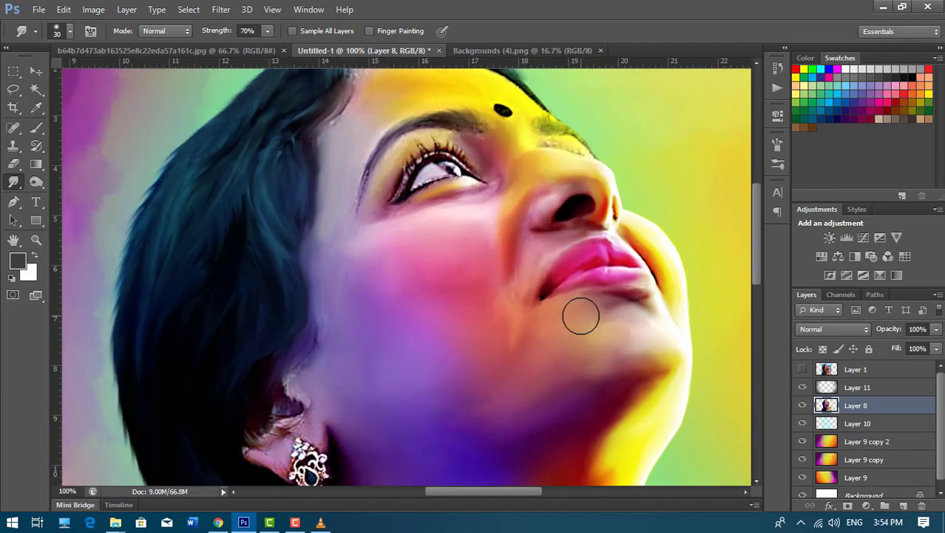
{"action": "key", "text": "ctrl+minus"}
{"action": "key", "text": "ctrl+minus"}
{"action": "key", "text": "ctrl+minus"}
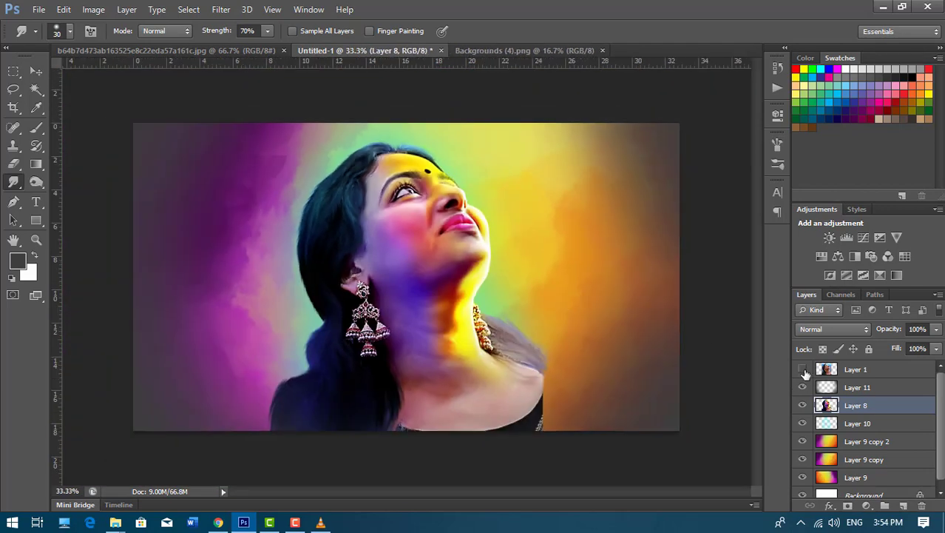
Move Layer 9 copy 3 above Layer 10, then select Layer 8
{"action": "left_click", "coordinate": [854, 442]}
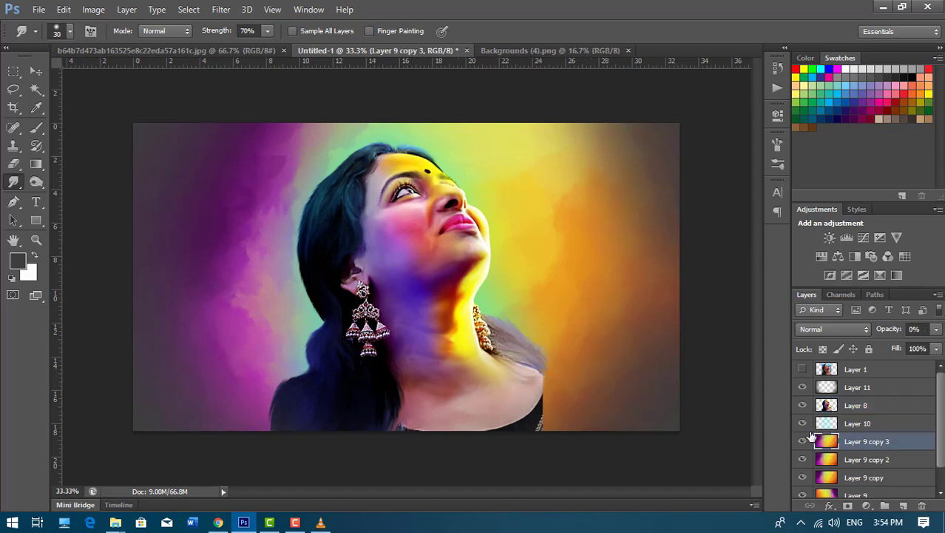
{"action": "key", "text": "ctrl+bracketright"}
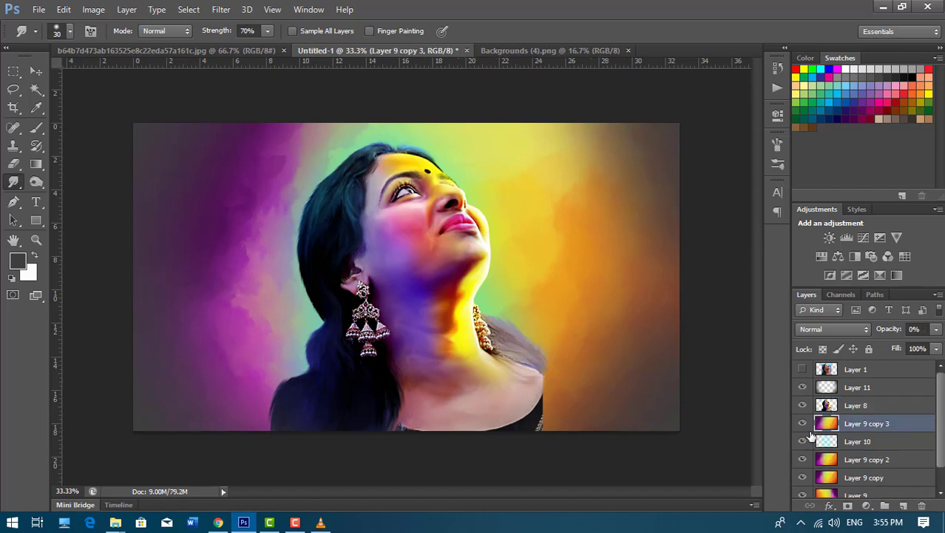
{"action": "left_click", "coordinate": [857, 407]}
With a 125 px brush, smudge the neck's yellow and purple-orange tones toward the collarbone
{"action": "key", "text": "ctrl+plus"}
{"action": "key", "text": "ctrl+plus"}
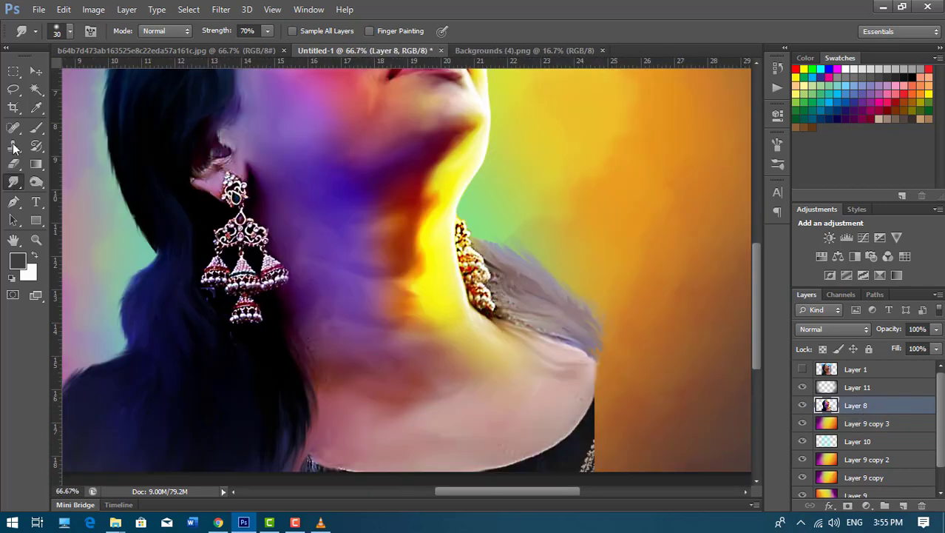
{"action": "left_click", "coordinate": [70, 32]}
{"action": "double_click", "coordinate": [260, 146]}
{"action": "key", "text": "bracketright"}
{"action": "key", "text": "bracketright"}
{"action": "key", "text": "bracketright"}
{"action": "mouse_move", "coordinate": [442, 323]}
{"action": "left_mouse_down"}
{"action": "mouse_move", "coordinate": [448, 380]}
{"action": "mouse_move", "coordinate": [434, 331]}
{"action": "mouse_move", "coordinate": [451, 369]}
{"action": "mouse_move", "coordinate": [456, 349]}
{"action": "mouse_move", "coordinate": [489, 405]}
{"action": "mouse_move", "coordinate": [489, 391]}
{"action": "left_mouse_up"}
{"action": "scroll", "coordinate": [436, 382], "scroll_direction": "up", "scroll_amount": 3}
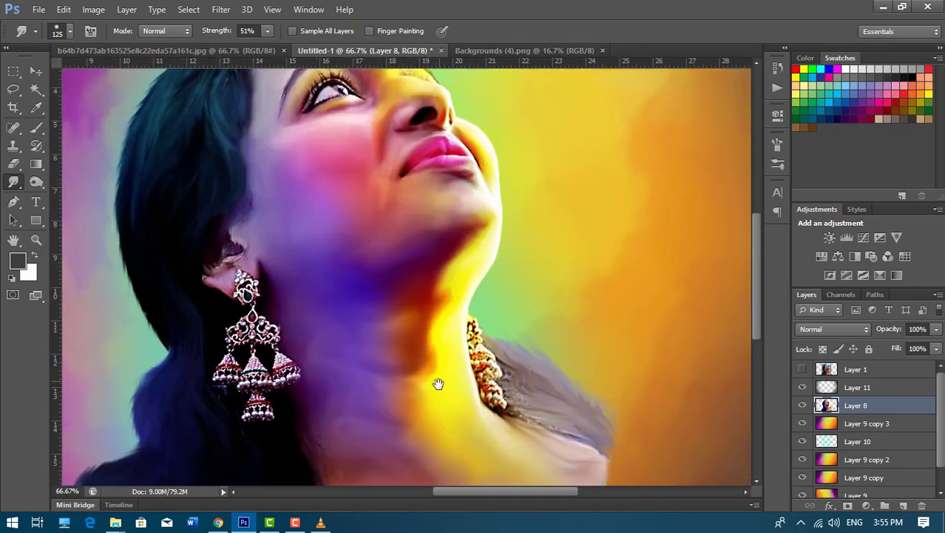
{"action": "scroll", "coordinate": [359, 296], "scroll_direction": "up", "scroll_amount": 1}
{"action": "left_click_drag", "start_coordinate": [331, 341], "coordinate": [358, 371]}
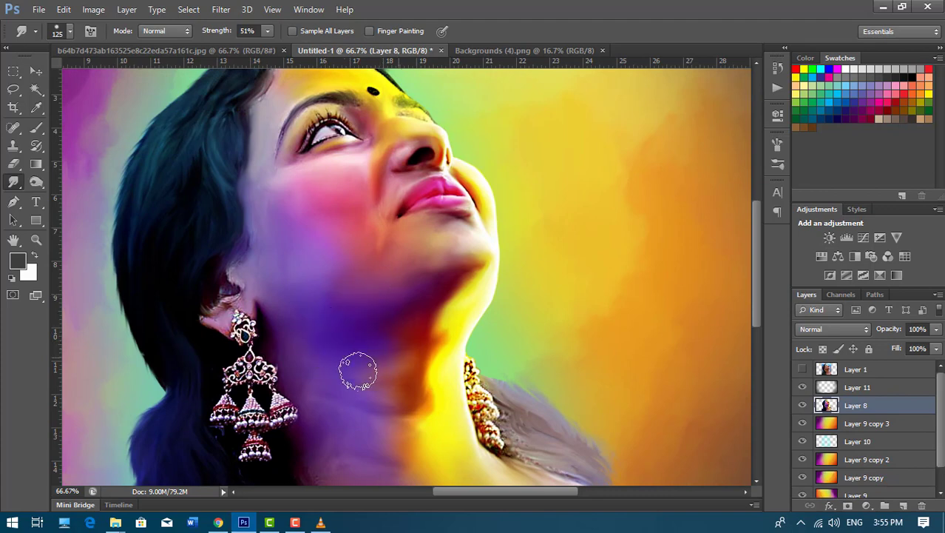
{"action": "key", "text": "ctrl+minus"}
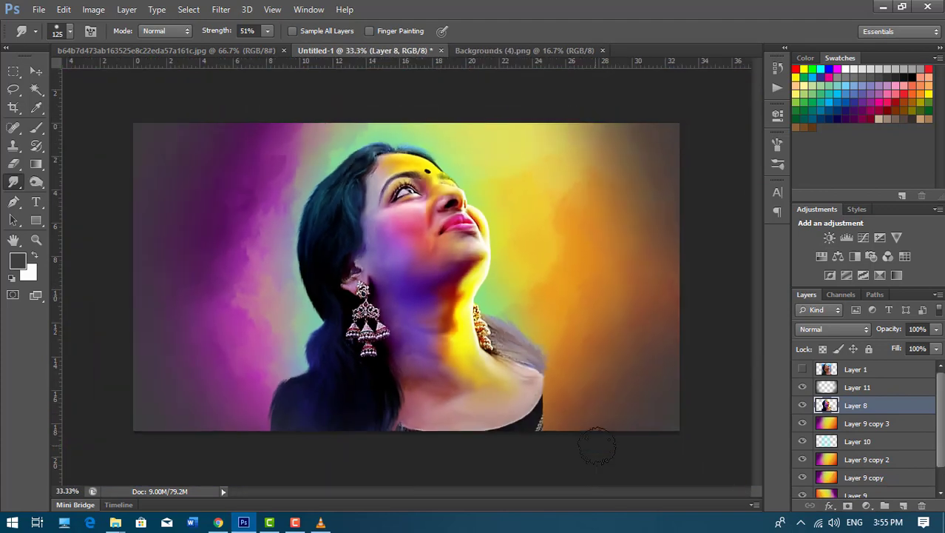